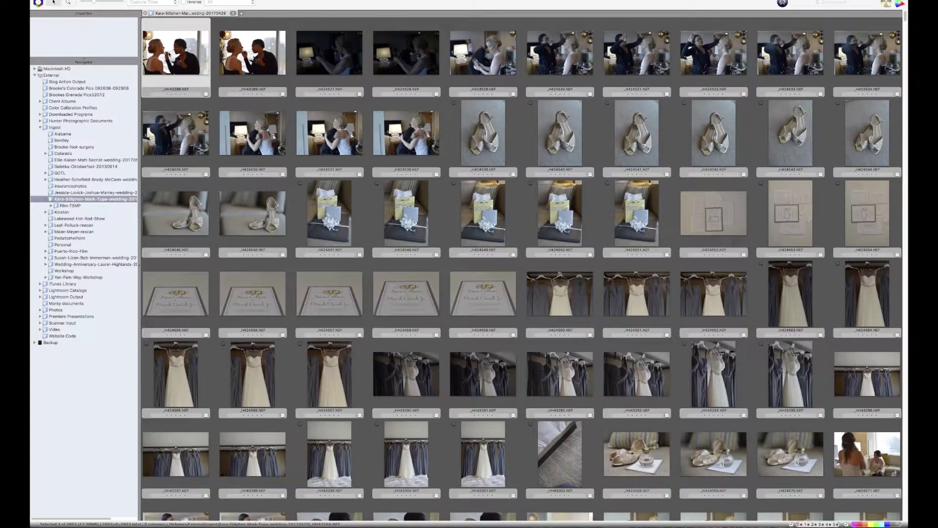
# Step: Open the first photo full-window, step through the opening frames and tag H424530 magenta
pyautogui.doubleClick(169, 54)
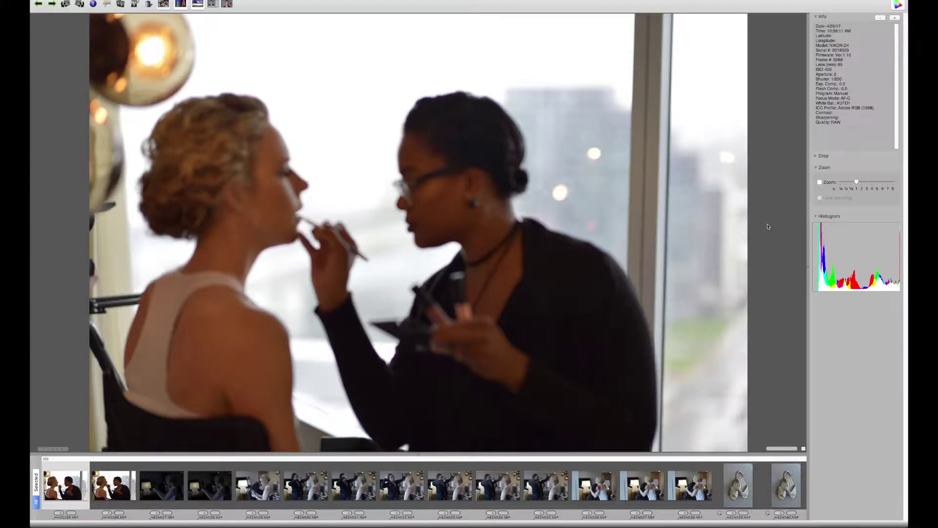
pyautogui.press('Right')
pyautogui.press('6')
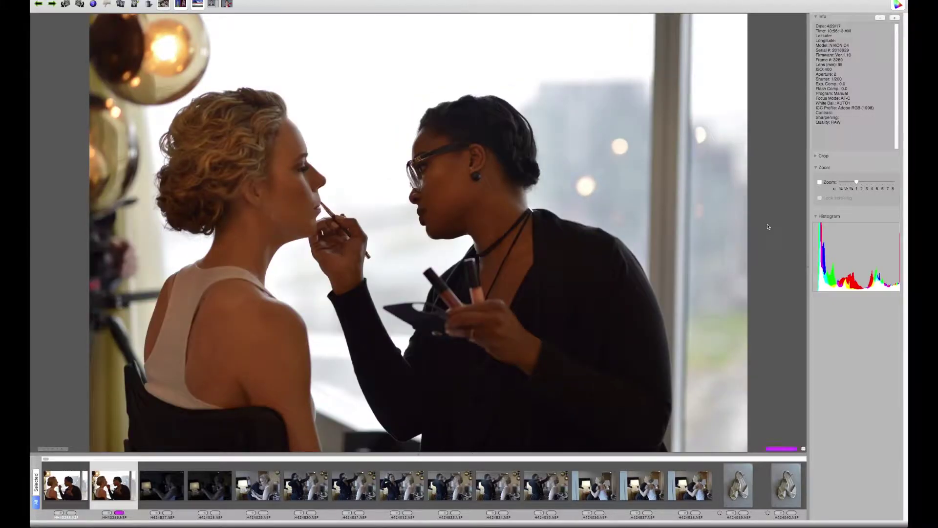
pyautogui.press('Right')
pyautogui.press('Right')
pyautogui.press('Right')
pyautogui.press('Right')
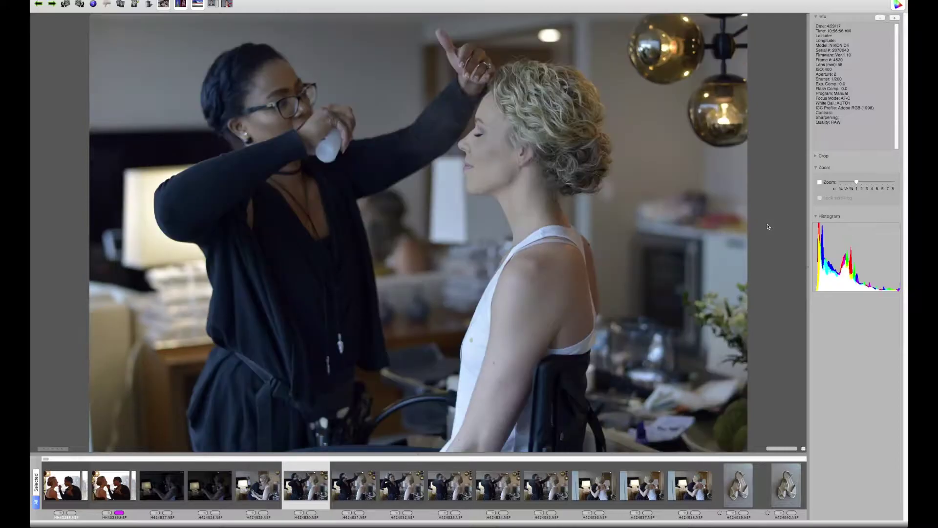
pyautogui.press('Right')
pyautogui.press('Right')
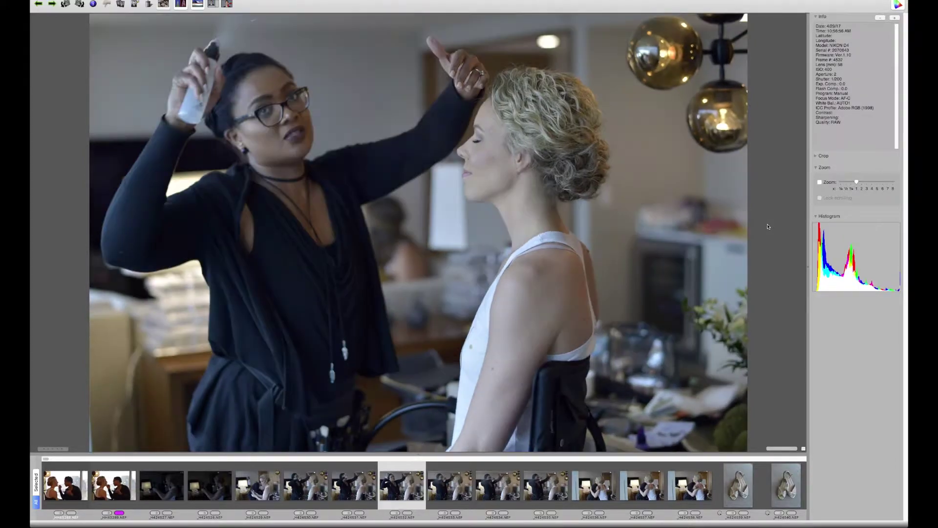
pyautogui.press('Left')
pyautogui.press('Left')
# Step: Review the makeup frames, tagging H424534 and H424536 with the magenta color class
pyautogui.press('Right')
pyautogui.press('Left')
pyautogui.press('6')
pyautogui.press('Right')
pyautogui.press('Right')
pyautogui.press('Right')
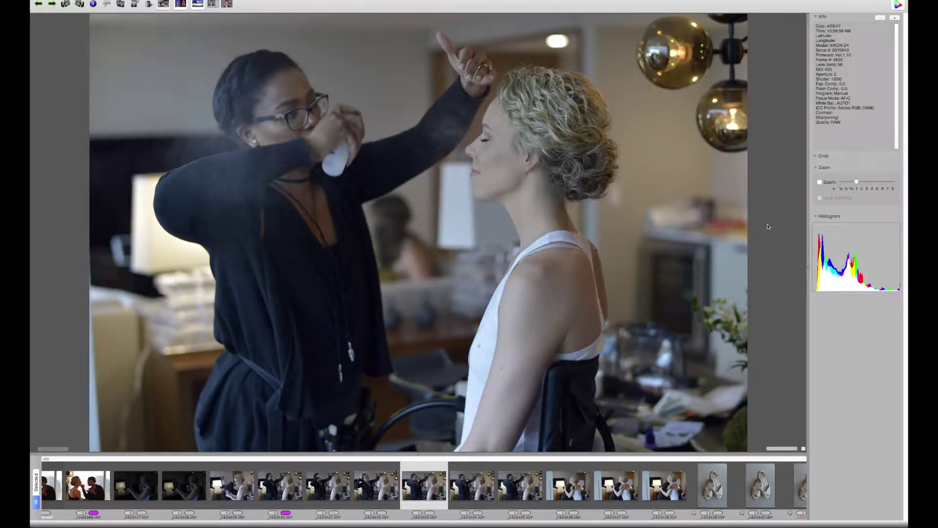
pyautogui.press('Right')
pyautogui.press('Right')
pyautogui.press('Right')
pyautogui.press('Right')
pyautogui.press('Left')
pyautogui.press('Left')
pyautogui.press('Left')
pyautogui.press('6')
pyautogui.press('Right')
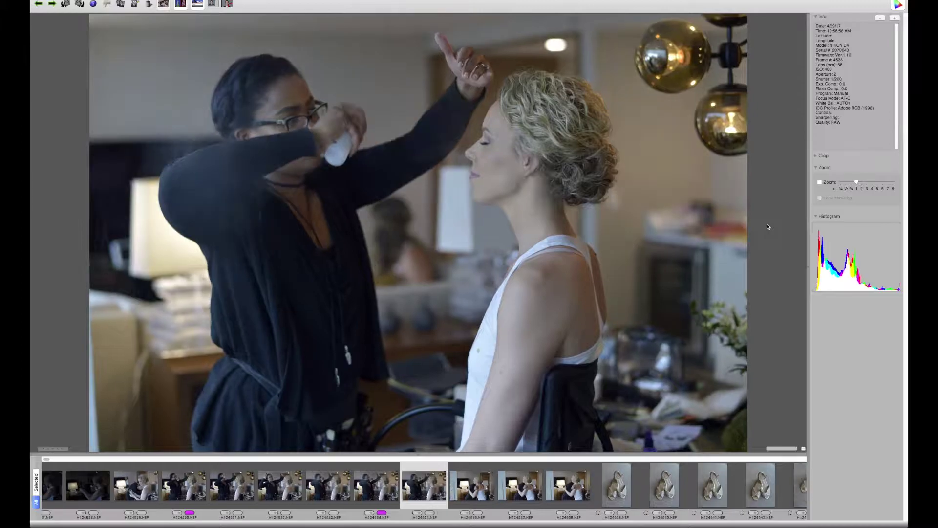
pyautogui.press('Right')
pyautogui.press('6')
pyautogui.press('Right')
pyautogui.press('Right')
pyautogui.press('Right')
pyautogui.press('Right')
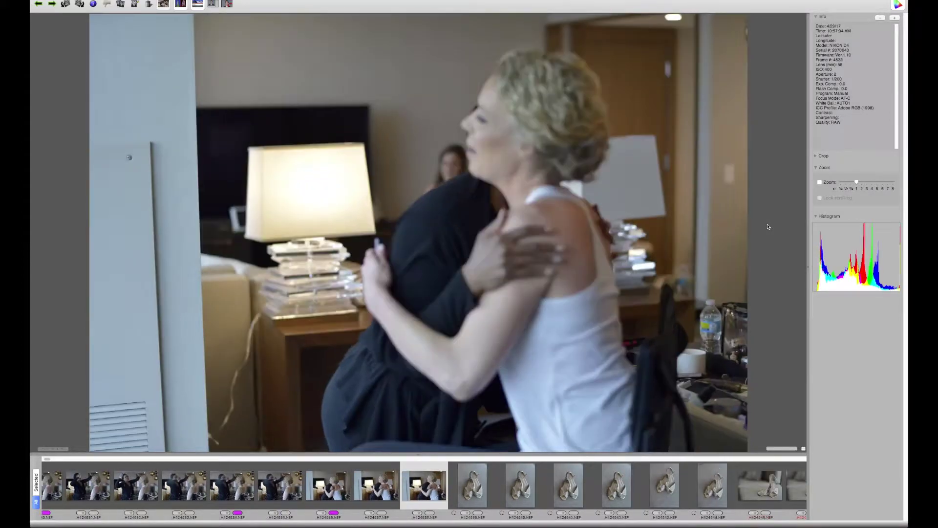
pyautogui.press('Left')
pyautogui.press('Left')
pyautogui.press('Right')
pyautogui.press('Right')
# Step: Zoom to 100% on the shoe photos to check focus on the glittery bows
pyautogui.press('z')
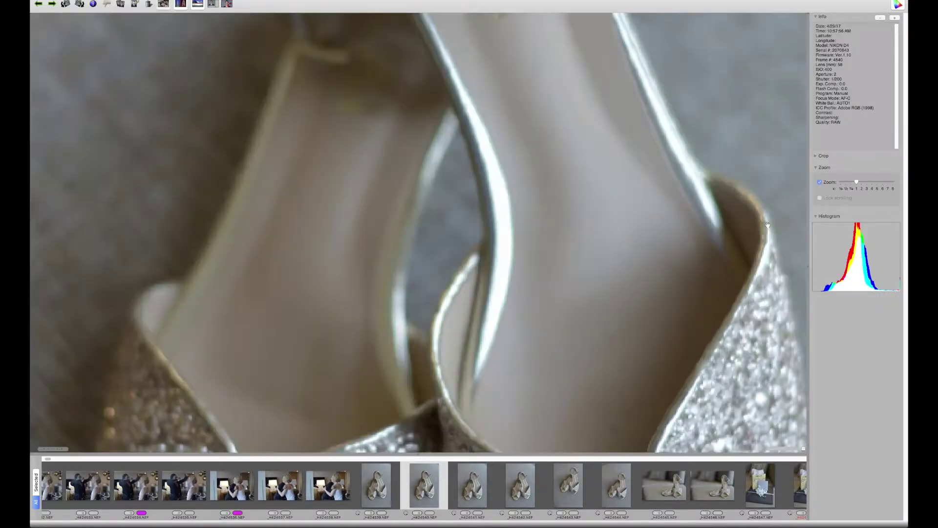
pyautogui.moveTo(620, 350); pyautogui.dragTo(566, 110)
pyautogui.press('z')
pyautogui.press('Right')
pyautogui.press('Right')
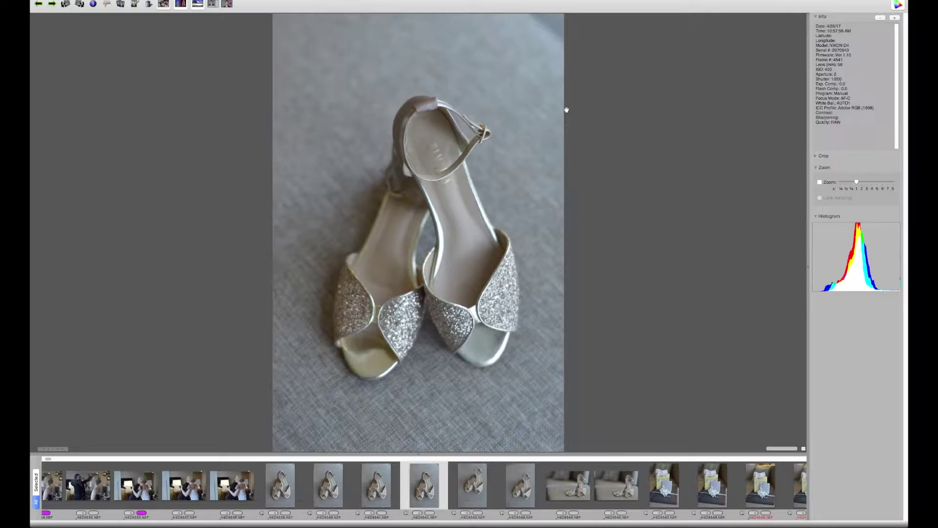
pyautogui.press('z')
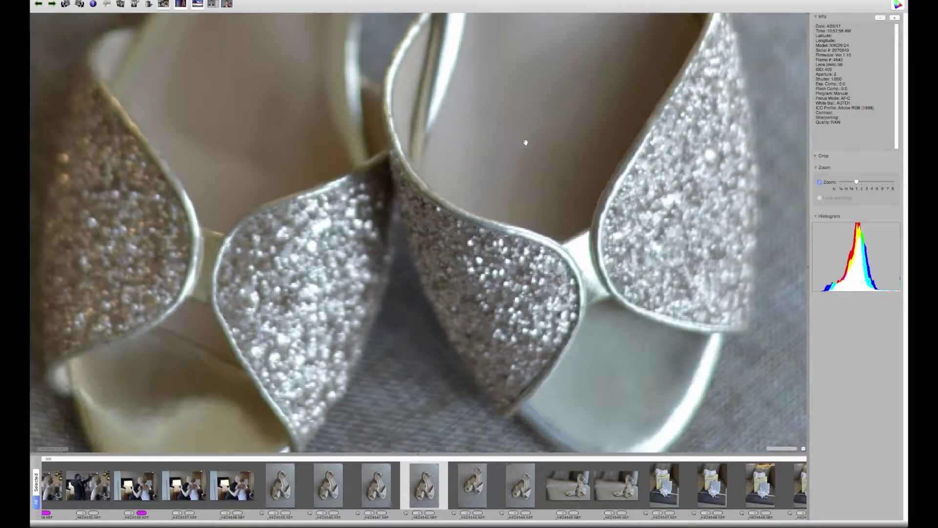
pyautogui.press('z')
pyautogui.press('Right')
pyautogui.press('Right')
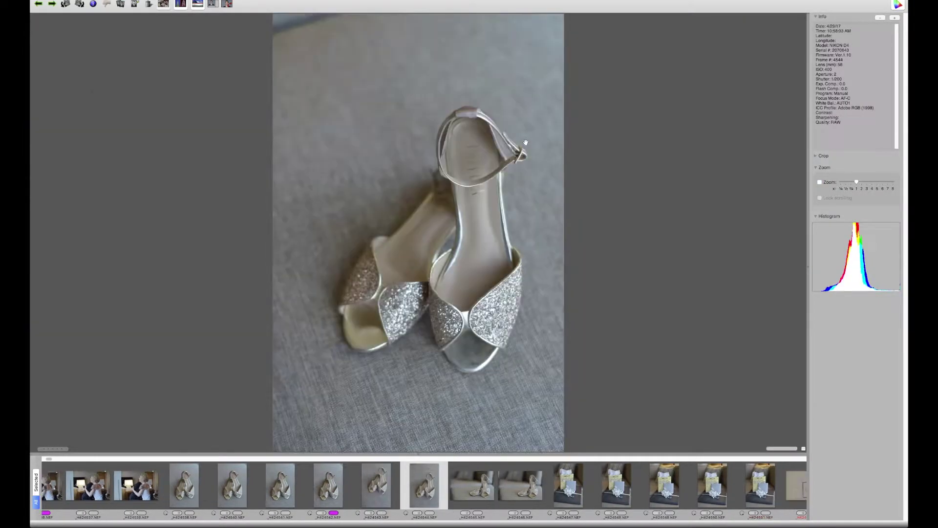
pyautogui.press('Right')
# Step: Check focus on the gift bag's bow and review the gift photos up to the invitation flat-lay
pyautogui.press('Right')
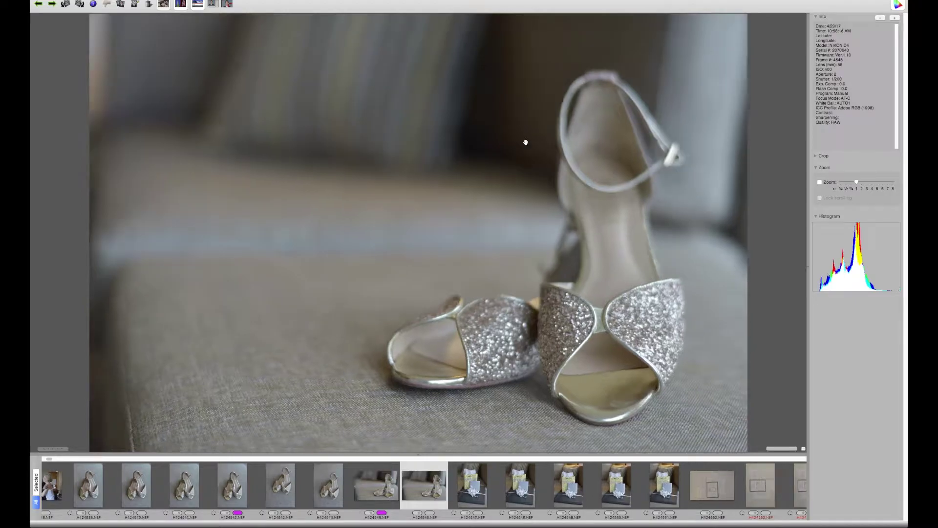
pyautogui.press('Right')
pyautogui.press('z')
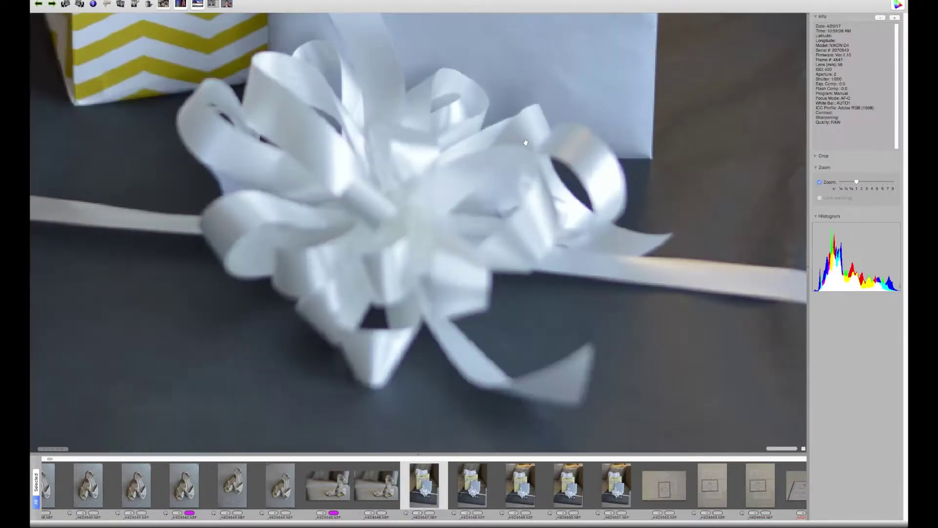
pyautogui.press('z')
pyautogui.press('Right')
pyautogui.press('Right')
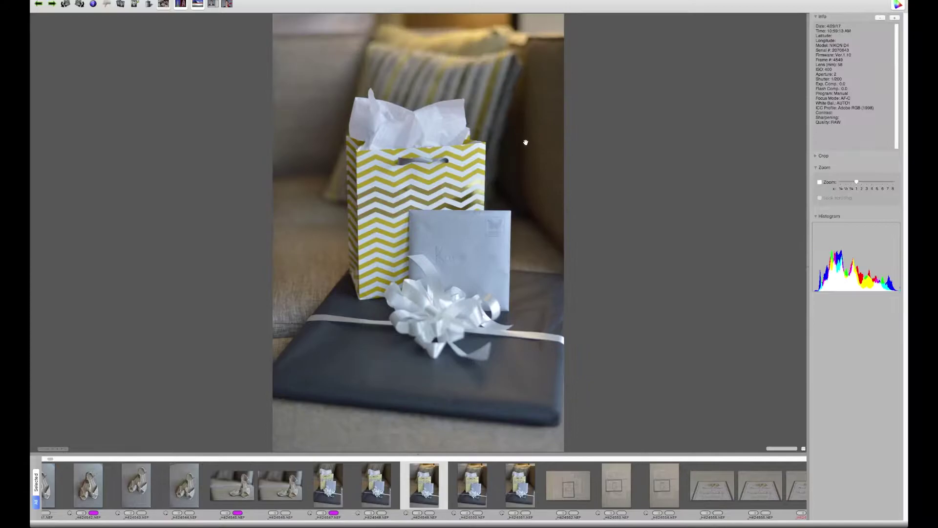
pyautogui.press('Right')
pyautogui.press('Left')
pyautogui.press('Left')
pyautogui.press('Left')
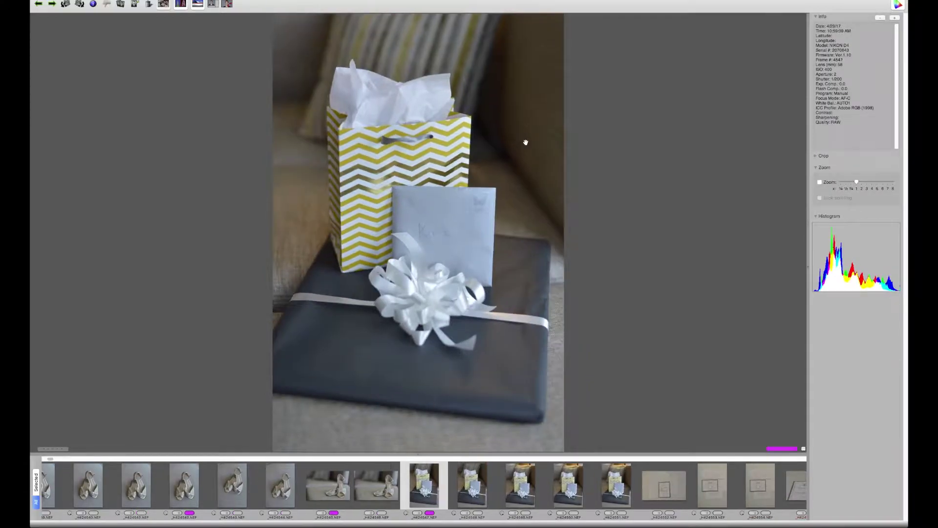
pyautogui.press('Right')
pyautogui.press('Right')
pyautogui.press('Right')
pyautogui.press('Left')
pyautogui.press('Left')
pyautogui.press('Right')
pyautogui.press('Right')
pyautogui.press('Right')
pyautogui.press('Right')
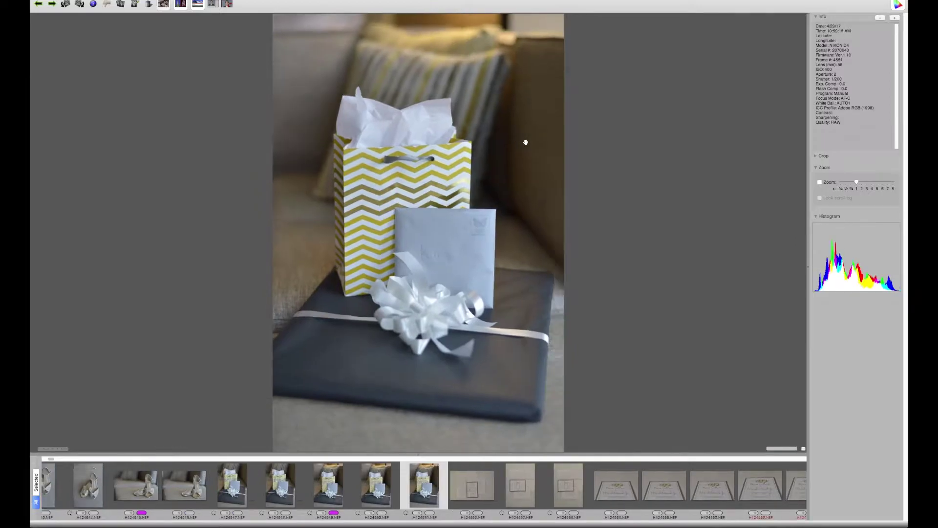
pyautogui.press('Right')
pyautogui.press('Right')
# Step: Review the invitation and ring photos, zooming in to check the script lettering's focus
pyautogui.press('Left')
pyautogui.press('Left')
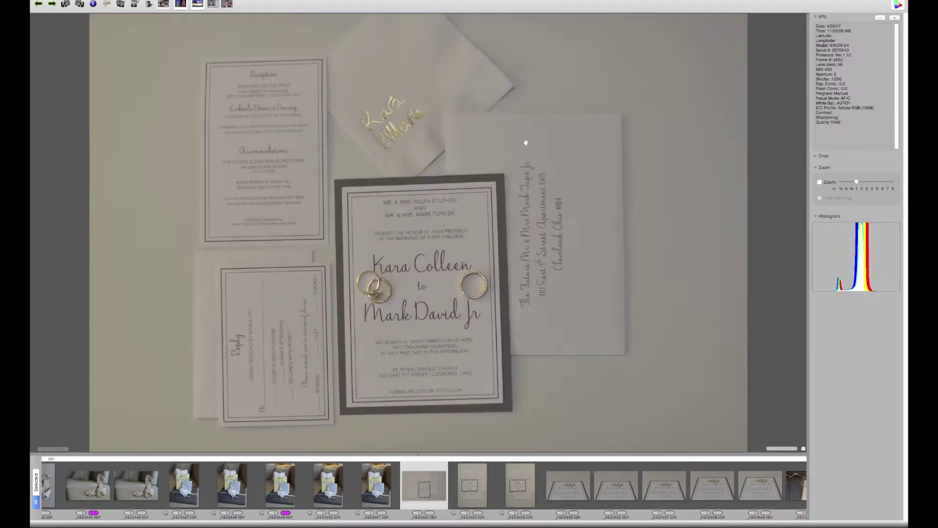
pyautogui.press('Right')
pyautogui.press('Right')
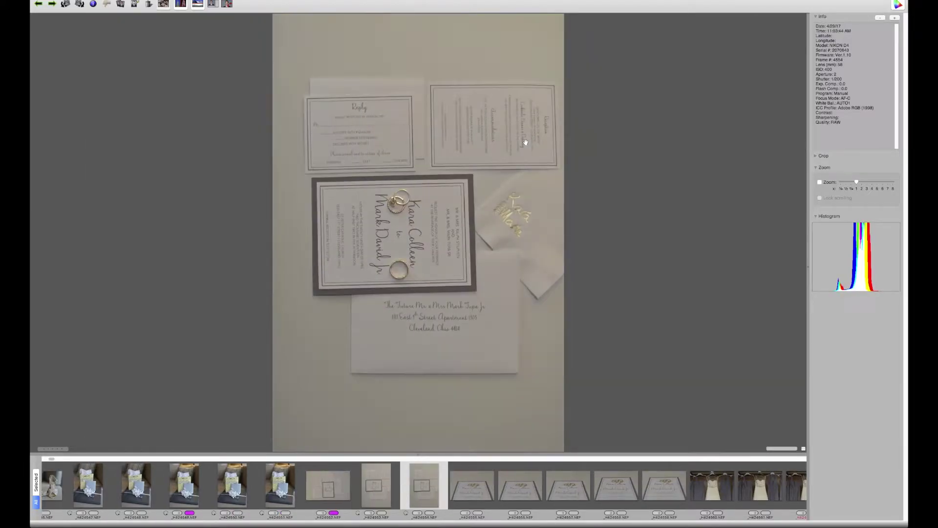
pyautogui.press('Left')
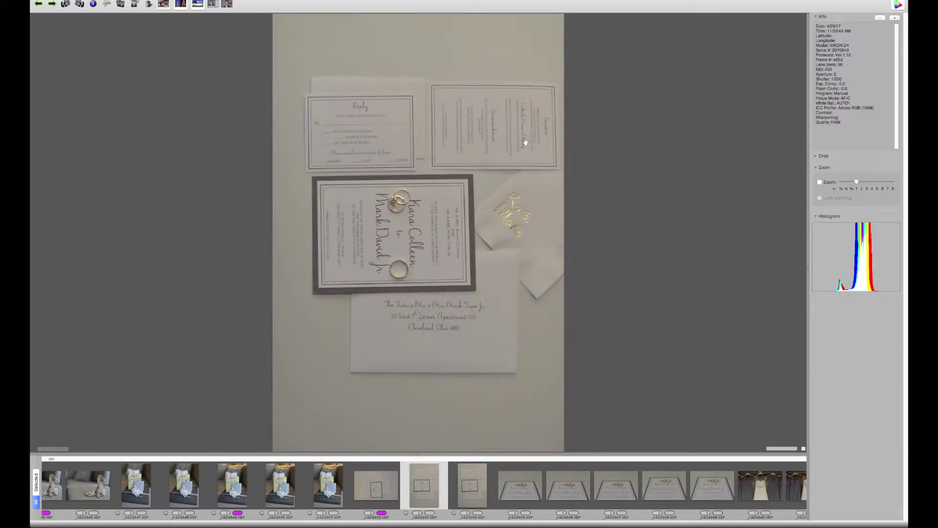
pyautogui.press('Right')
pyautogui.press('Right')
pyautogui.press('Right')
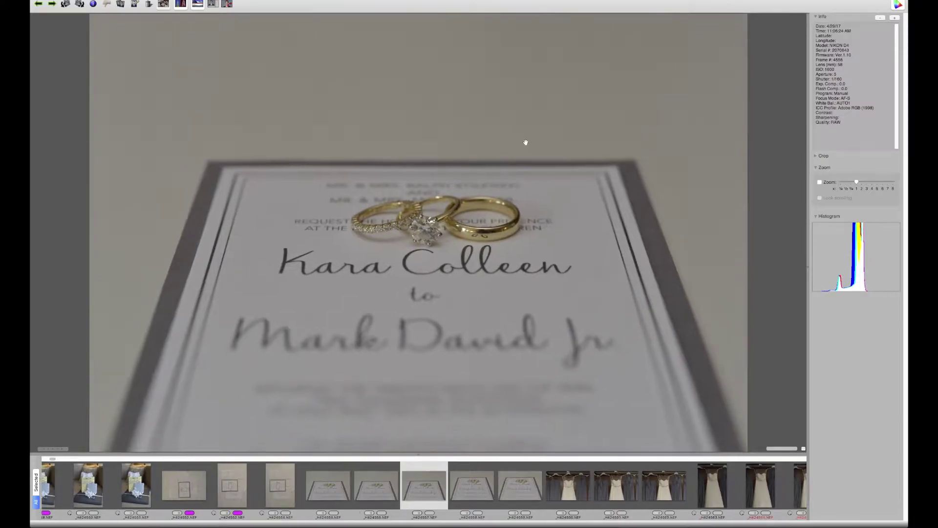
pyautogui.press('Right')
pyautogui.click(526, 142)
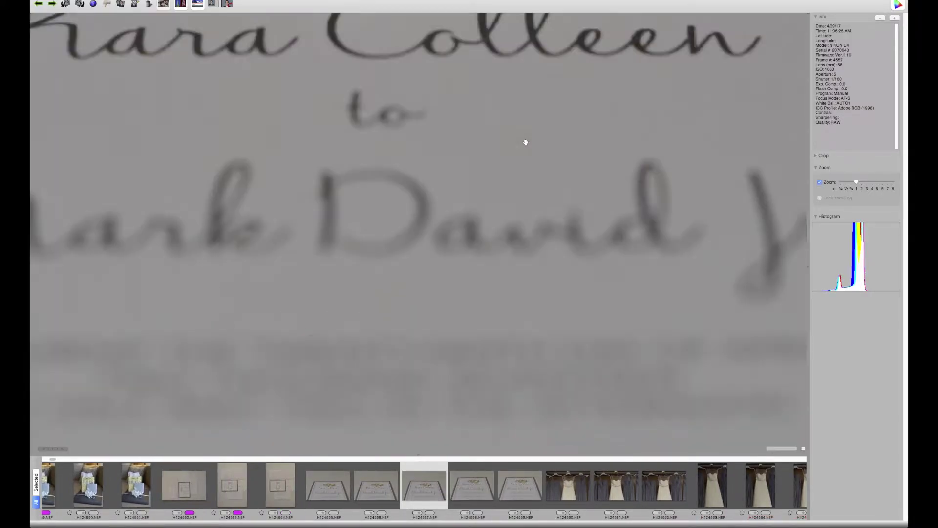
pyautogui.click(426, 356)
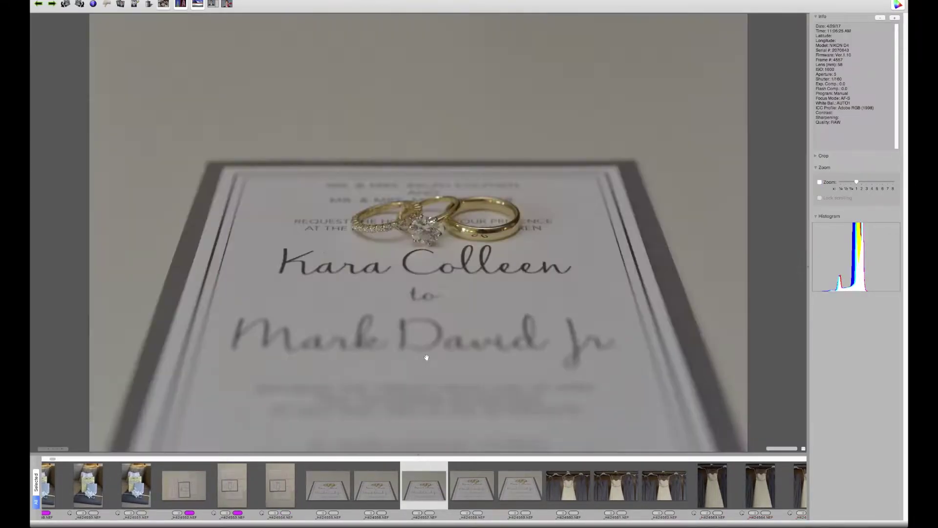
pyautogui.press('Right')
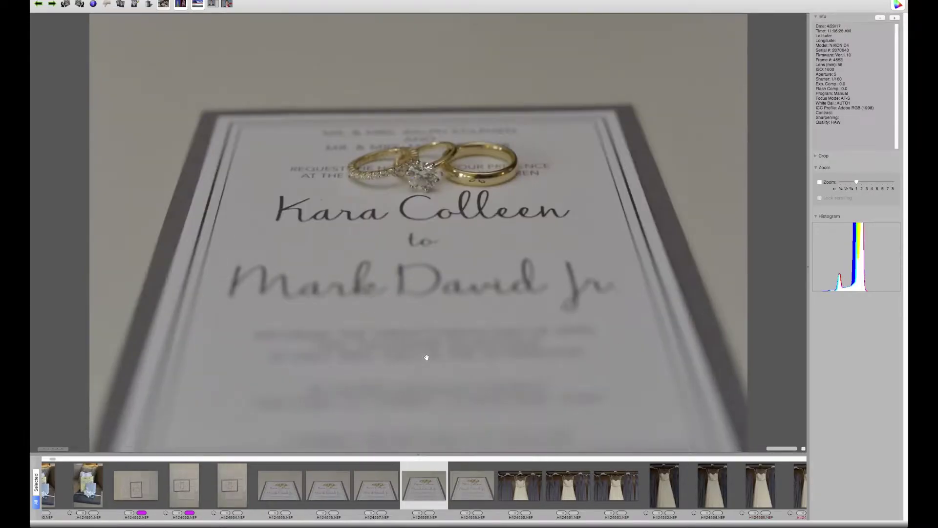
# Step: Step through the wedding dress photos, tagging _H424567 and _HH43292 magenta
pyautogui.press('Right')
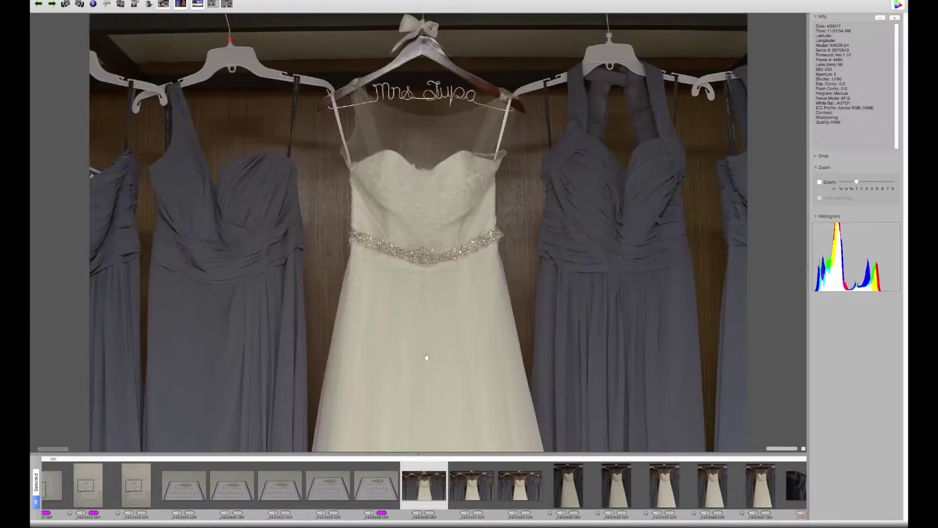
pyautogui.press('Right')
pyautogui.press('Right')
pyautogui.press('Right')
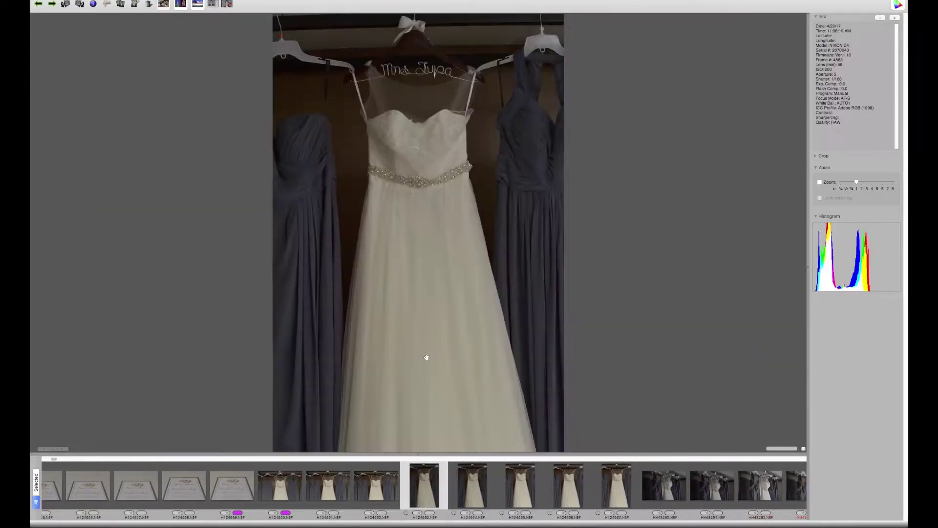
pyautogui.press('Right')
pyautogui.press('Right')
pyautogui.press('Right')
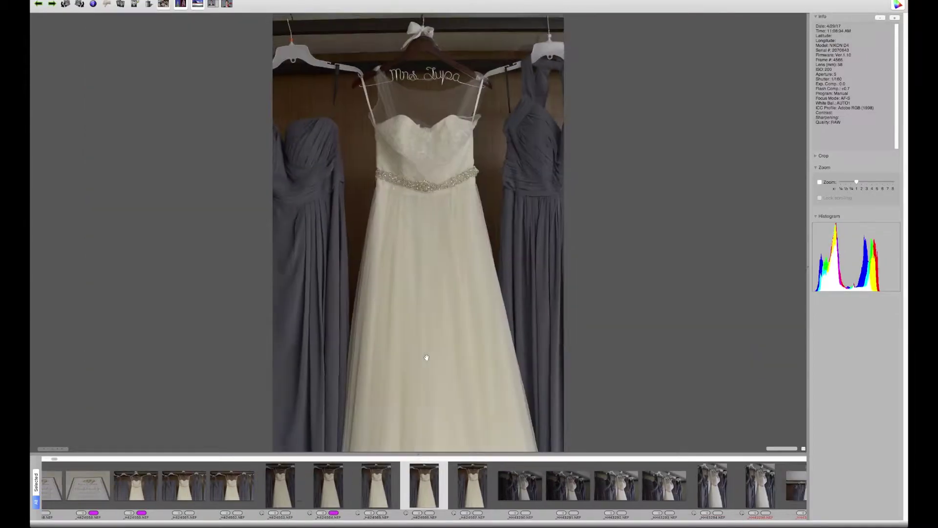
pyautogui.press('Right')
pyautogui.press('6')
pyautogui.press('Right')
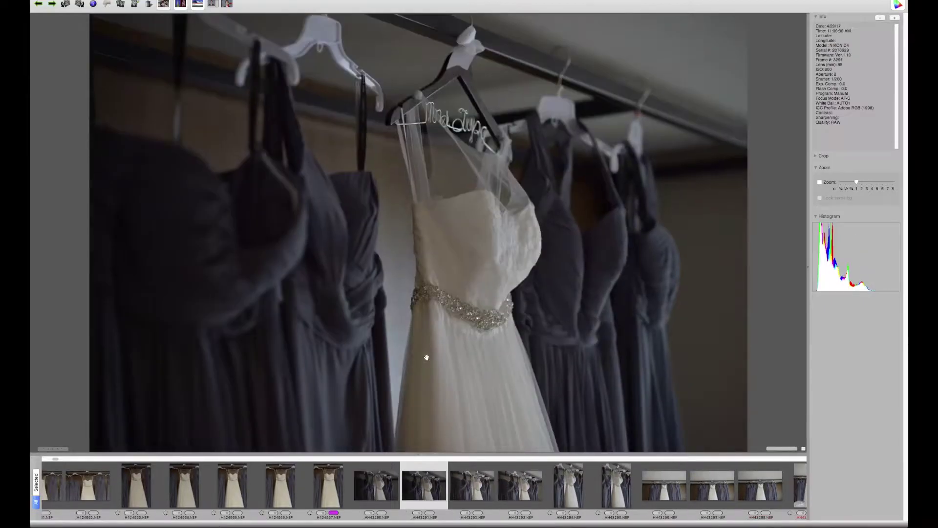
pyautogui.press('Right')
# Step: Tag the landscape hanging-dress shot _HH43297 magenta and keep advancing
pyautogui.press('Right')
pyautogui.press('6')
pyautogui.press('Right')
pyautogui.press('Right')
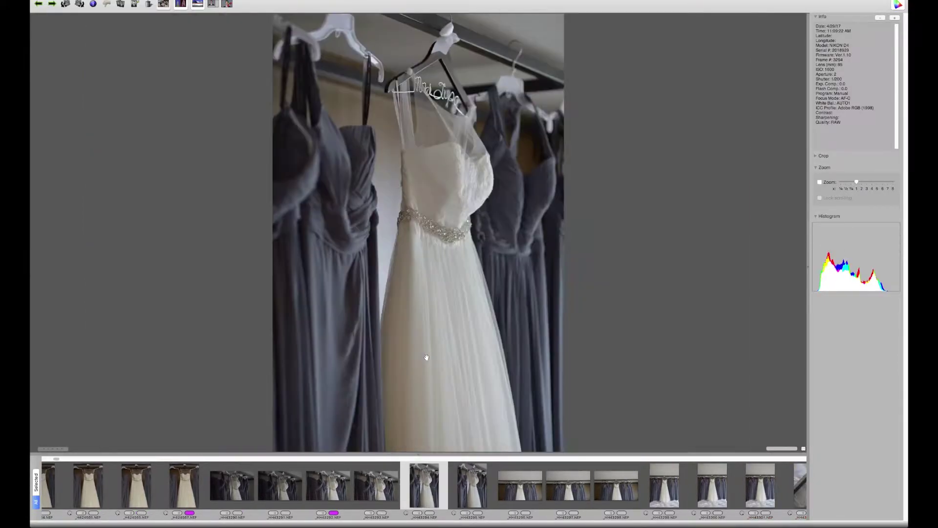
pyautogui.press('Right')
pyautogui.press('Right')
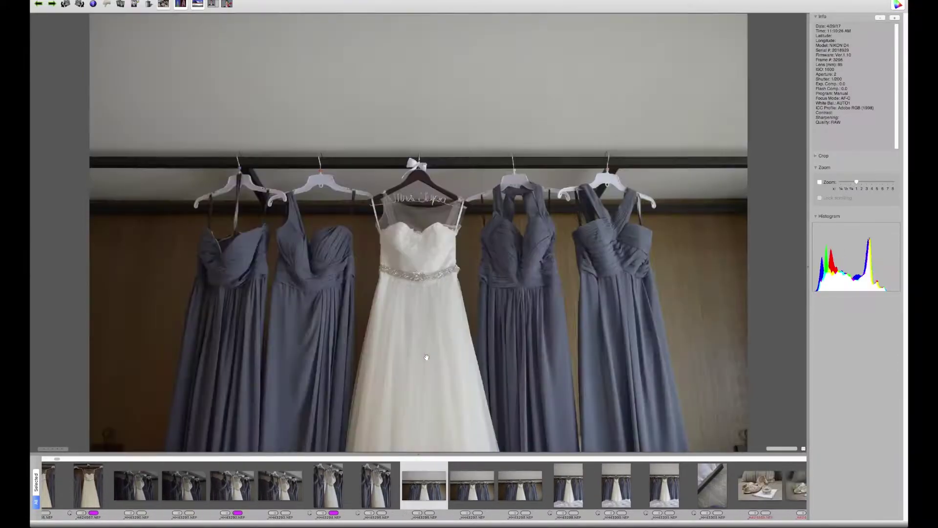
pyautogui.press('Right')
pyautogui.press('6')
pyautogui.press('Right')
pyautogui.press('Right')
pyautogui.press('Right')
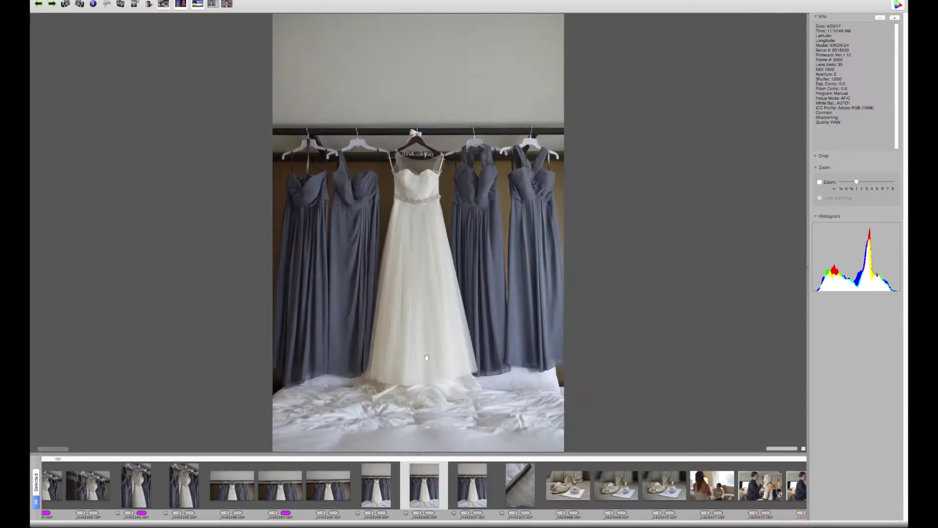
pyautogui.press('Right')
pyautogui.press('Right')
pyautogui.press('Right')
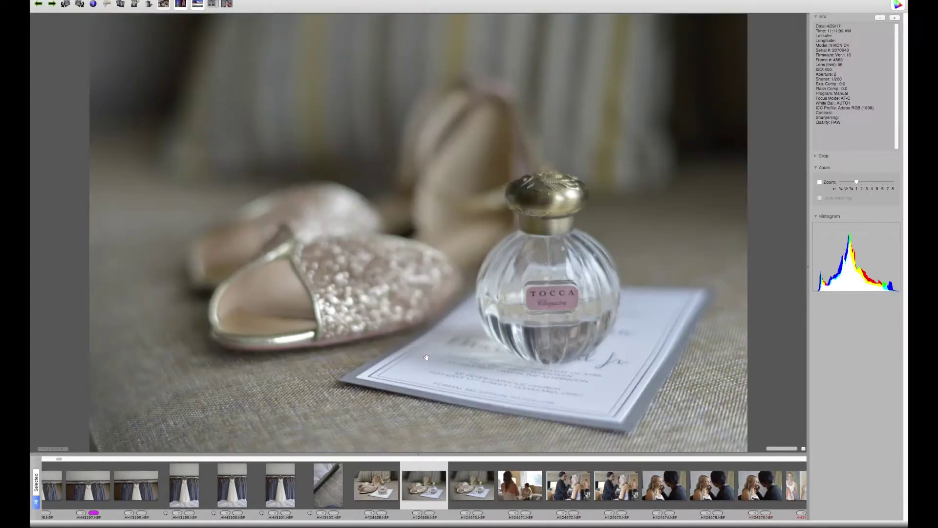
# Step: Tag the perfume-and-shoes shot and frame 4570 magenta, clearing the tag from the first perfume photo
pyautogui.press('6')
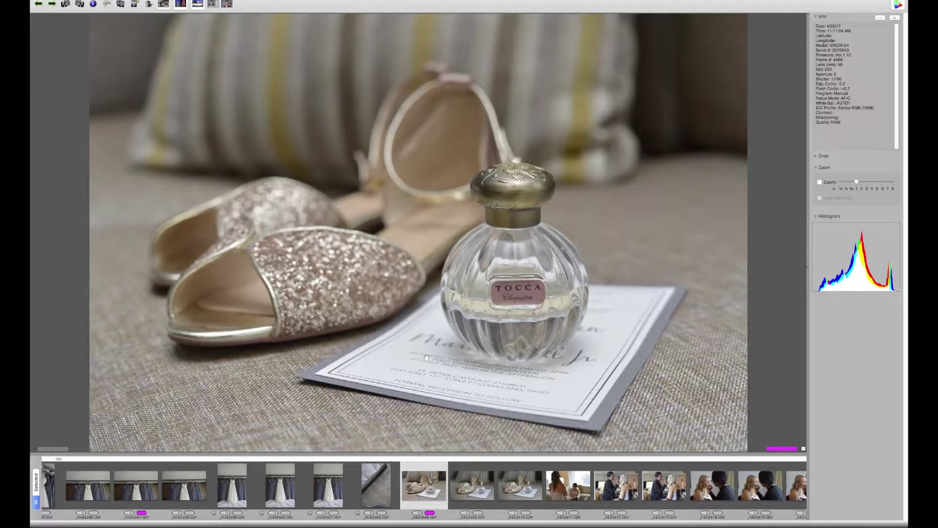
pyautogui.press('Right')
pyautogui.press('Right')
pyautogui.press('Right')
pyautogui.press('Left')
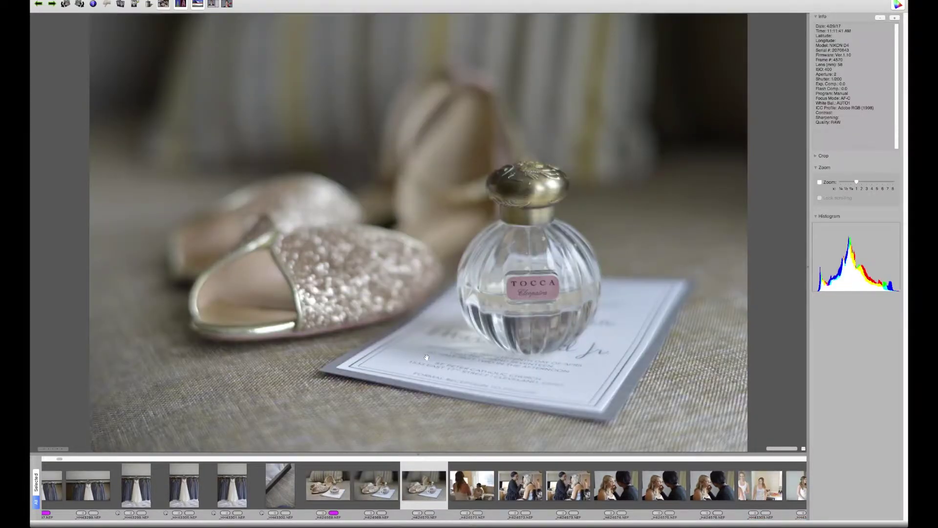
pyautogui.press('Left')
pyautogui.press('Left')
pyautogui.press('0')
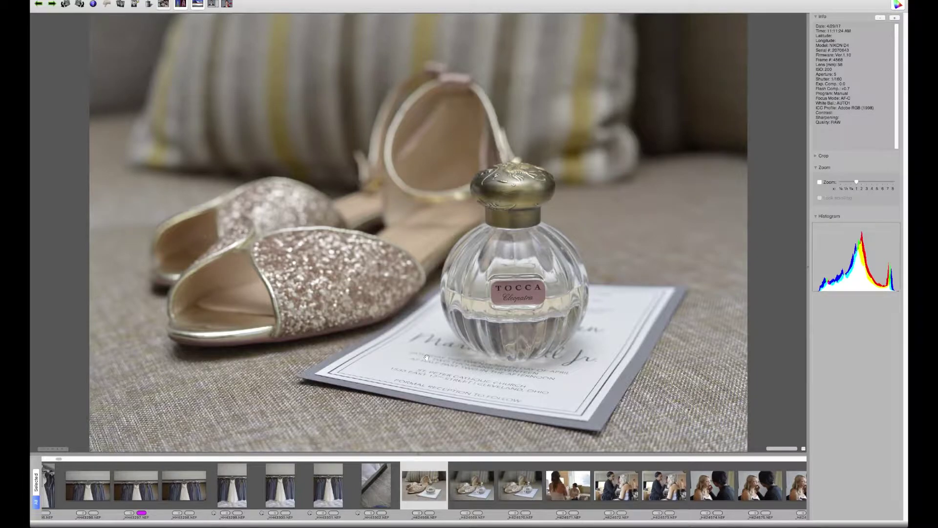
pyautogui.press('Right')
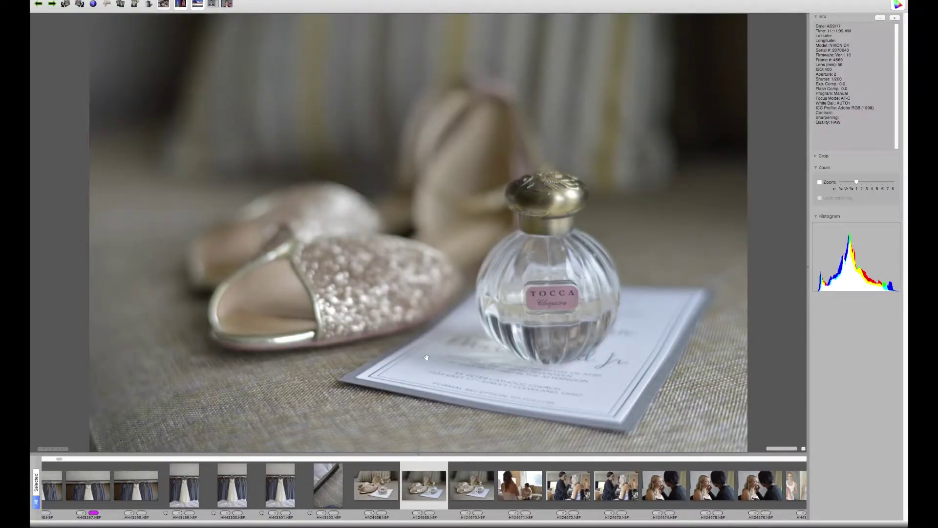
pyautogui.press('Right')
pyautogui.press('6')
pyautogui.press('Right')
pyautogui.press('Right')
pyautogui.press('Right')
pyautogui.press('Right')
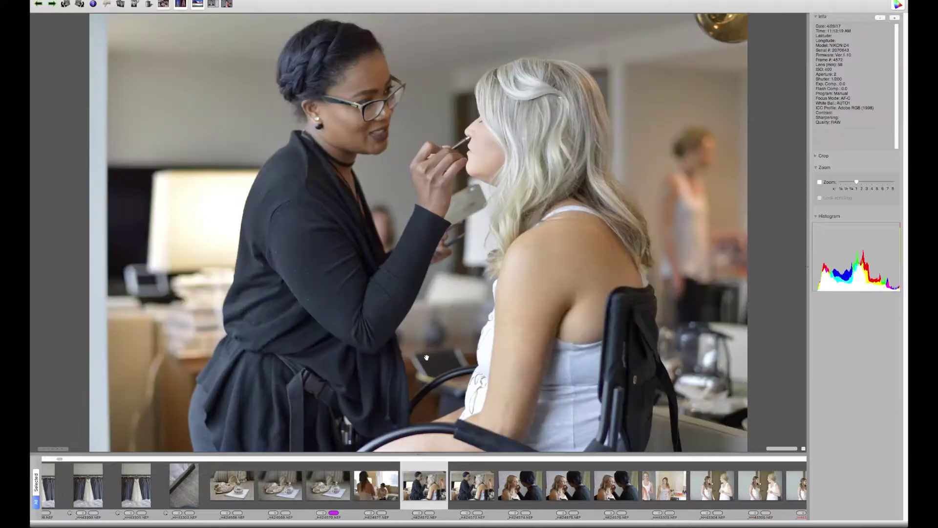
# Step: Tag makeup frame 4573 and the eyeshadow close-up 4575 magenta
pyautogui.press('Left')
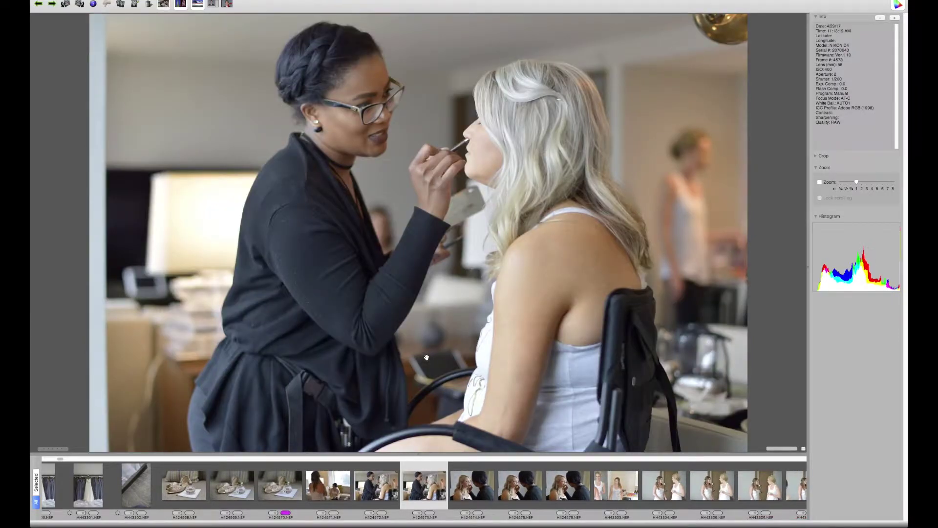
pyautogui.press('Right')
pyautogui.press('Left')
pyautogui.press('6')
pyautogui.press('Right')
pyautogui.press('Right')
pyautogui.press('Right')
pyautogui.press('Left')
pyautogui.press('6')
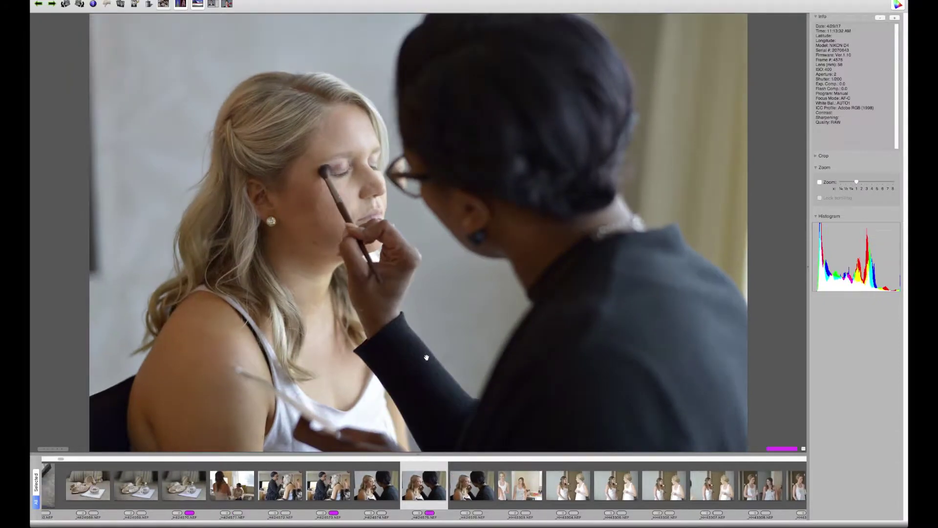
pyautogui.press('Right')
pyautogui.press('Right')
# Step: Skip through the bridesmaid shots and tag the coffee-mug bridesmaid photo magenta
pyautogui.press('Right')
pyautogui.press('Right')
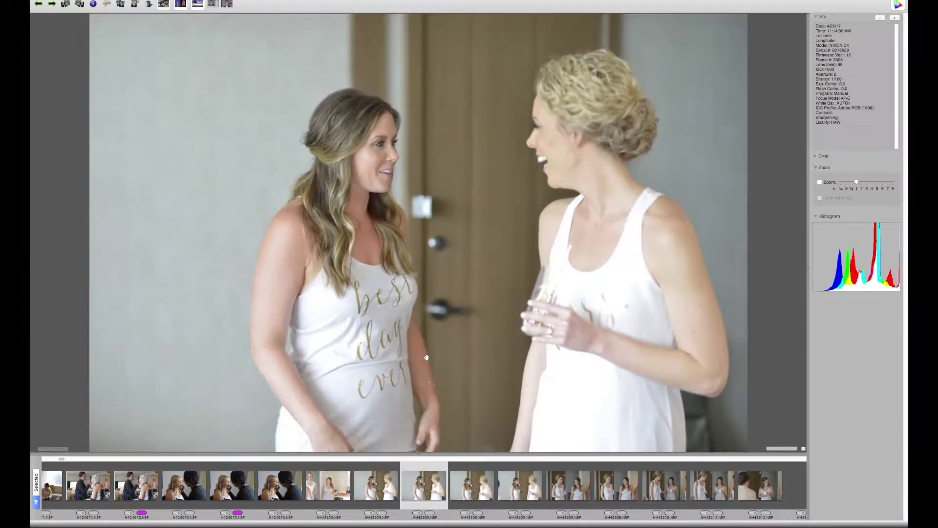
pyautogui.press('Right')
pyautogui.press('Right')
pyautogui.press('Right')
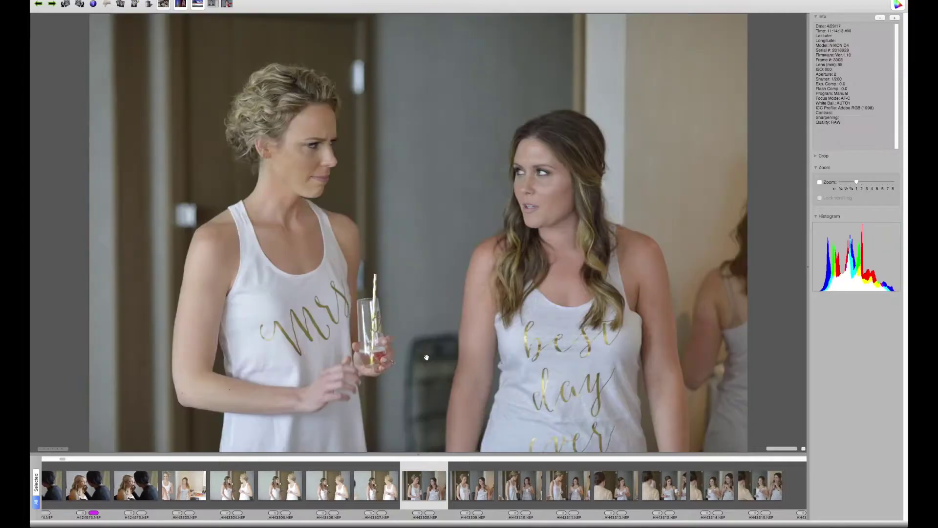
pyautogui.press('Right')
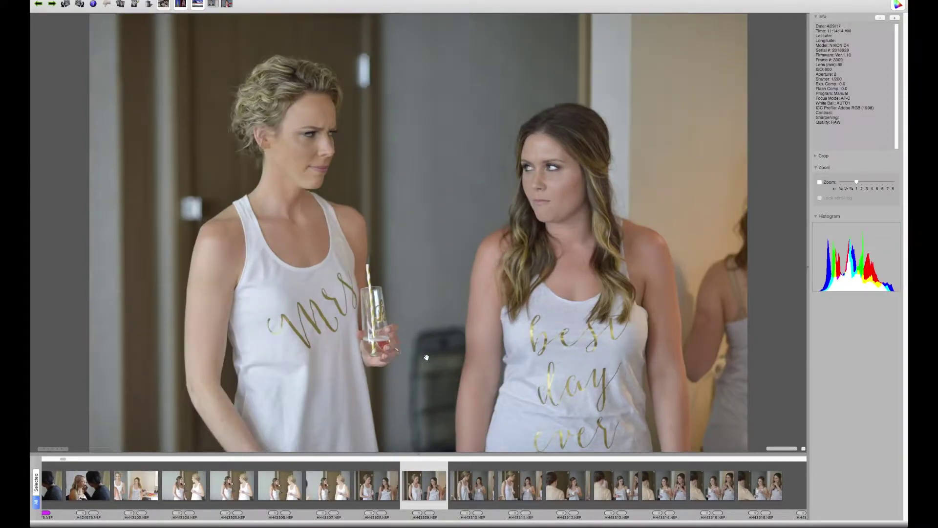
pyautogui.press('Right')
pyautogui.press('Right')
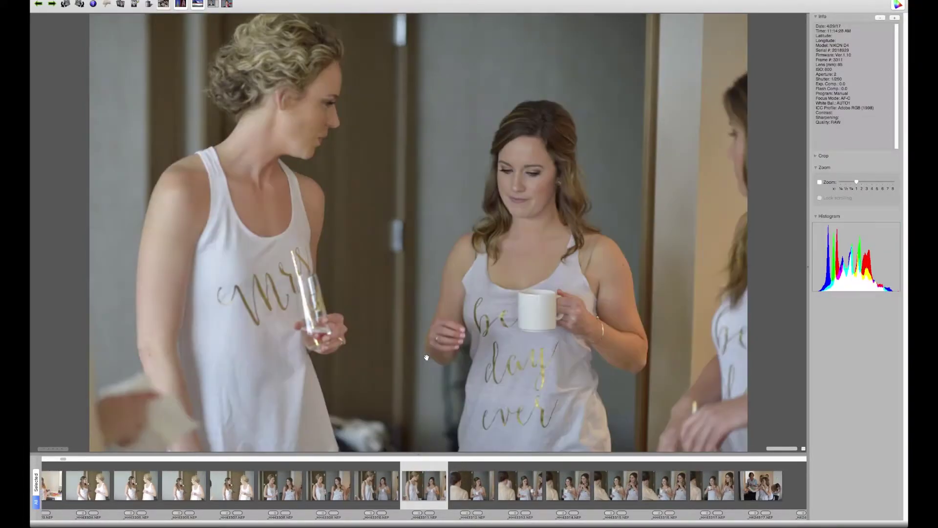
pyautogui.press('Right')
pyautogui.press('Right')
pyautogui.press('Right')
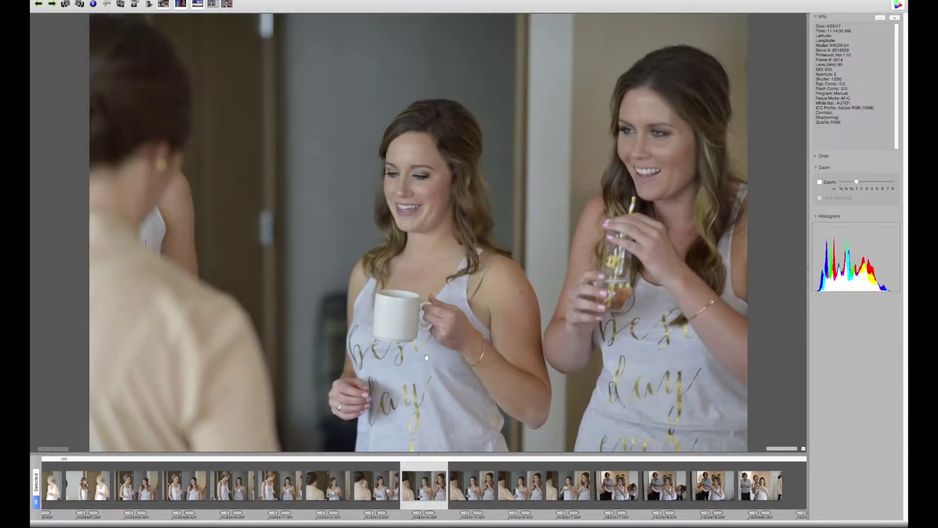
pyautogui.press('Right')
pyautogui.press('Right')
pyautogui.press('Right')
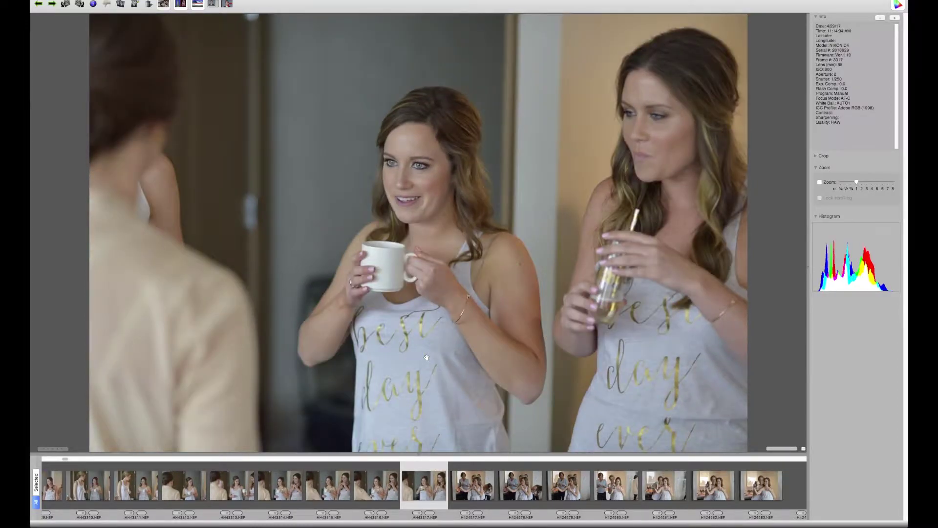
pyautogui.press('6')
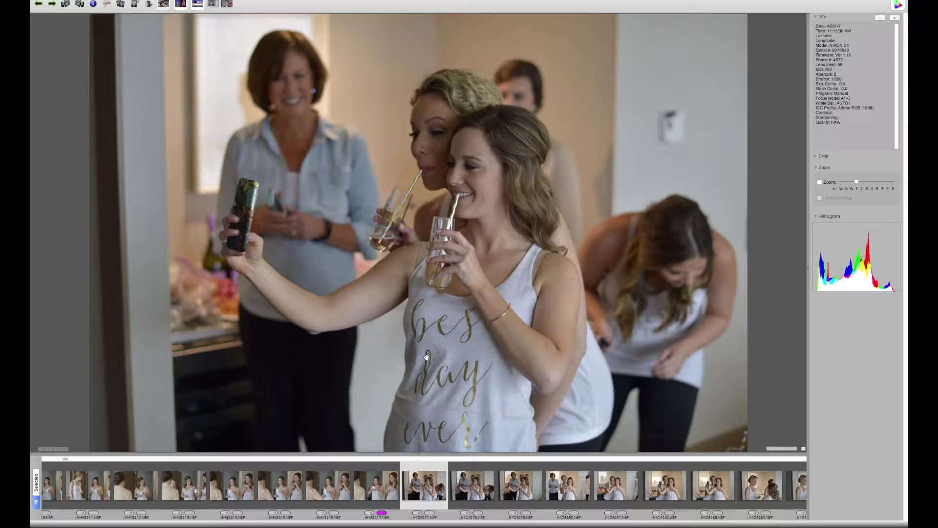
# Step: Tag the first selfie and selfie frames 4581 and 4582 magenta, comparing neighbouring shots
pyautogui.press('6')
pyautogui.press('Right')
pyautogui.press('Right')
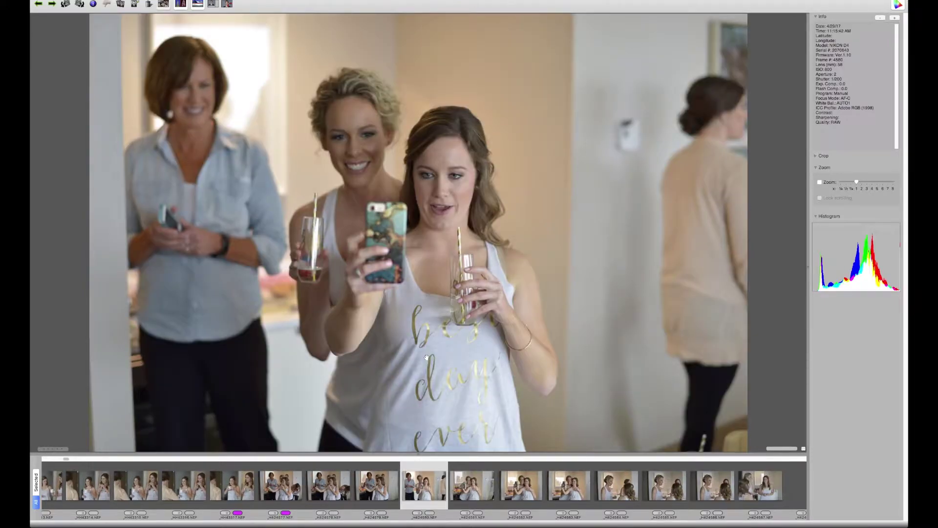
pyautogui.press('Right')
pyautogui.press('Left')
pyautogui.press('Right')
pyautogui.press('6')
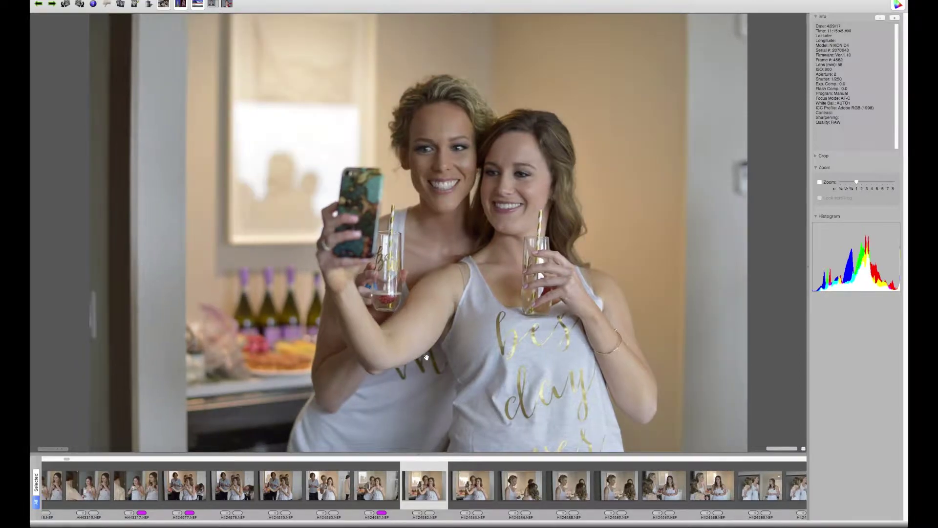
pyautogui.press('6')
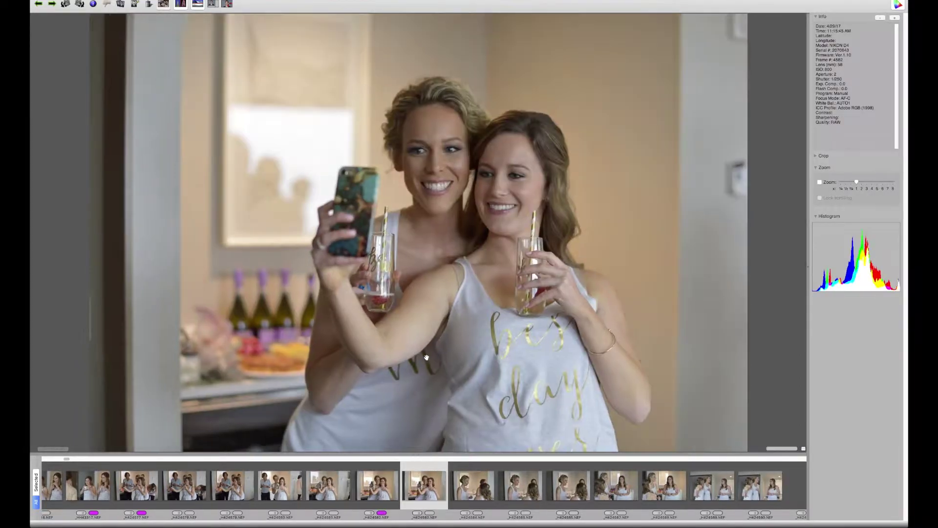
pyautogui.press('Left')
pyautogui.press('Right')
pyautogui.press('Left')
# Step: Move the magenta tag from 4582 to 4583, and from 4585 to 4586
pyautogui.press('6')
pyautogui.press('0')
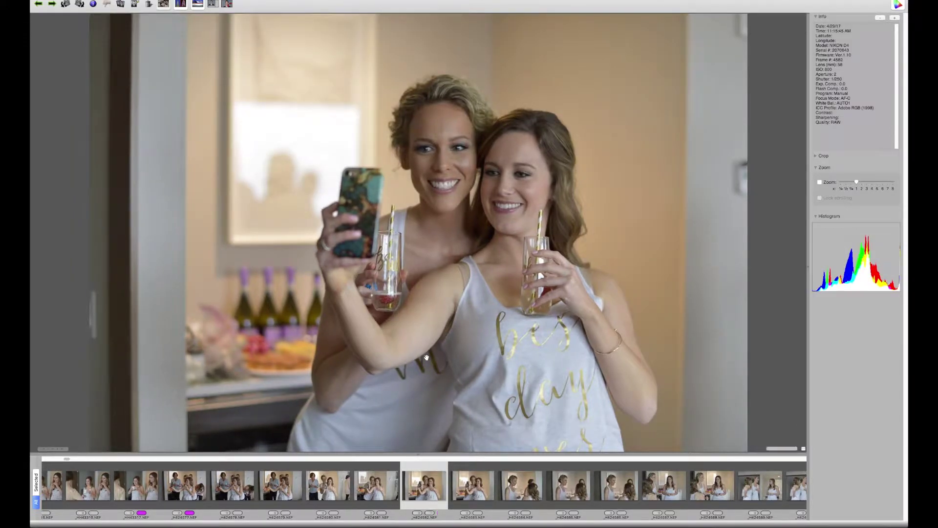
pyautogui.press('Right')
pyautogui.press('6')
pyautogui.press('Right')
pyautogui.press('Right')
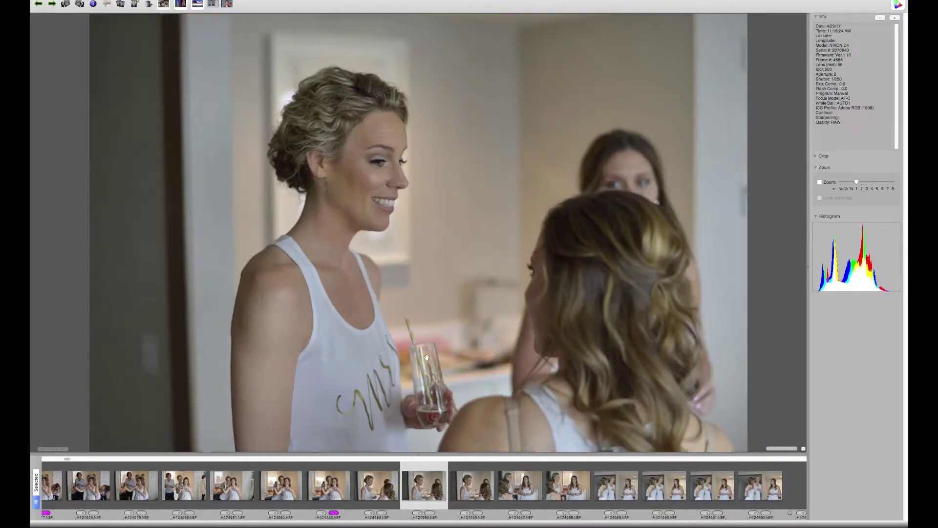
pyautogui.press('6')
pyautogui.press('Right')
pyautogui.press('Right')
pyautogui.press('Left')
pyautogui.press('Left')
pyautogui.press('0')
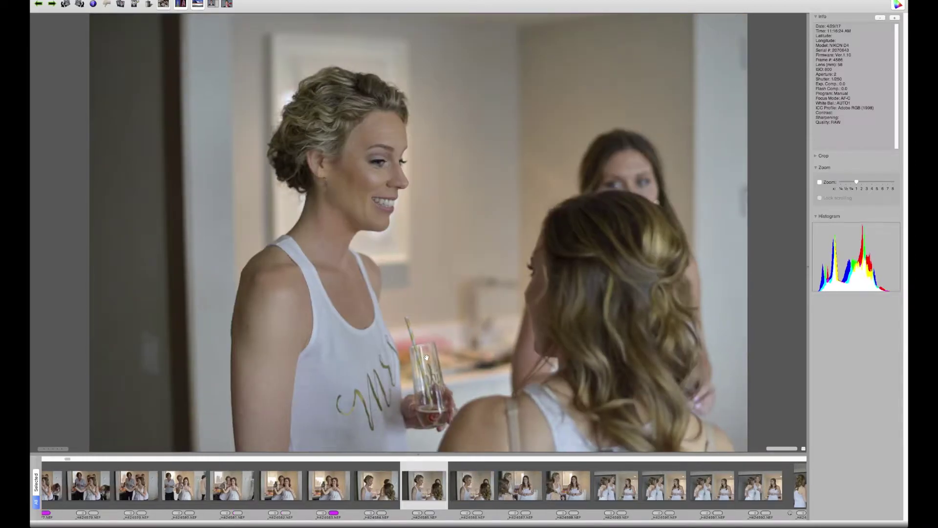
pyautogui.press('Right')
pyautogui.press('6')
pyautogui.press('Right')
# Step: Tag frame 4587 magenta and shift the magenta tag from 4590 to 4591
pyautogui.press('6')
pyautogui.press('Right')
pyautogui.press('Right')
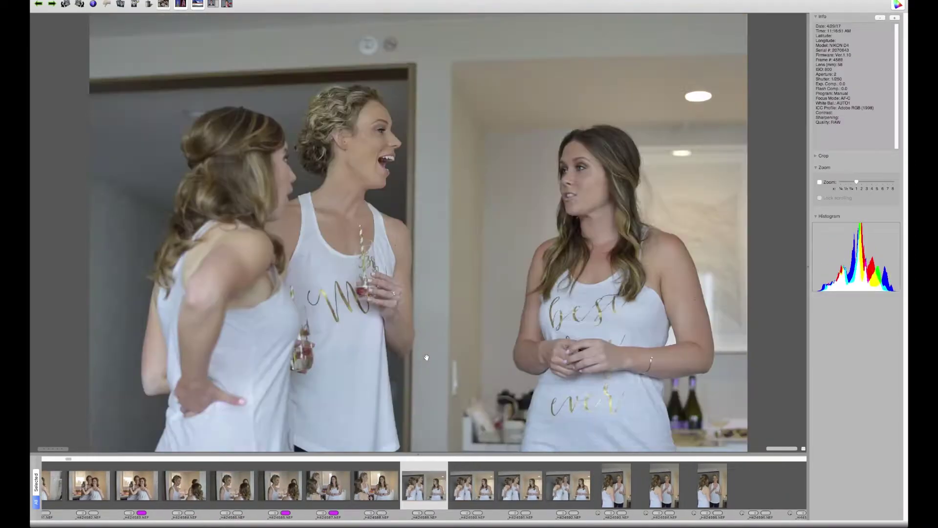
pyautogui.press('Right')
pyautogui.press('6')
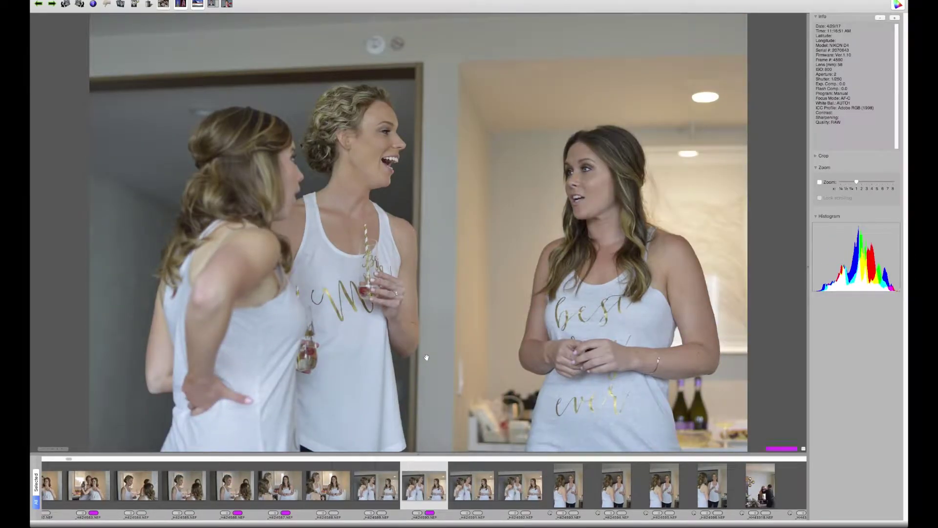
pyautogui.press('Right')
pyautogui.press('Right')
pyautogui.press('Left')
pyautogui.press('Left')
pyautogui.press('0')
pyautogui.press('Right')
pyautogui.press('6')
pyautogui.press('Right')
# Step: Tag portrait photo 4593 and frame 3318 with the magenta color class
pyautogui.press('Right')
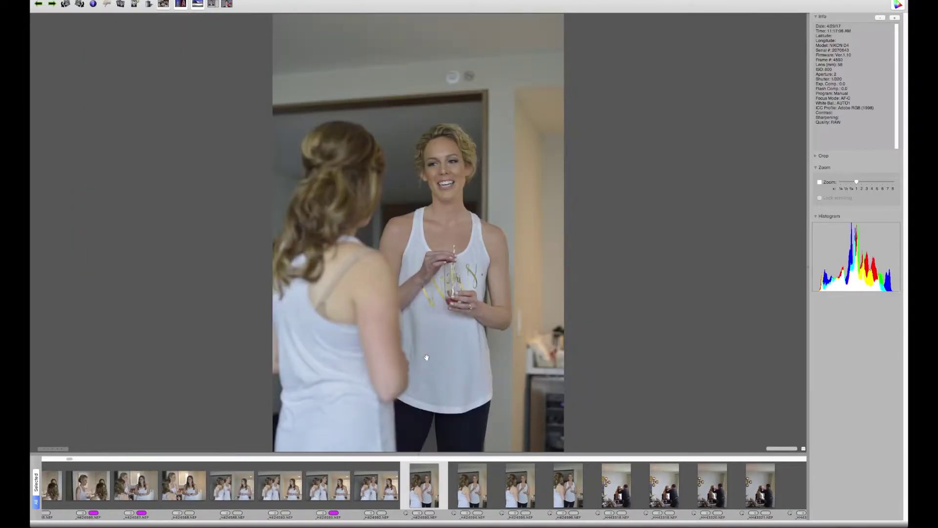
pyautogui.press('6')
pyautogui.press('Right')
pyautogui.press('Right')
pyautogui.press('Right')
pyautogui.press('Right')
pyautogui.press('6')
pyautogui.press('Right')
pyautogui.press('Right')
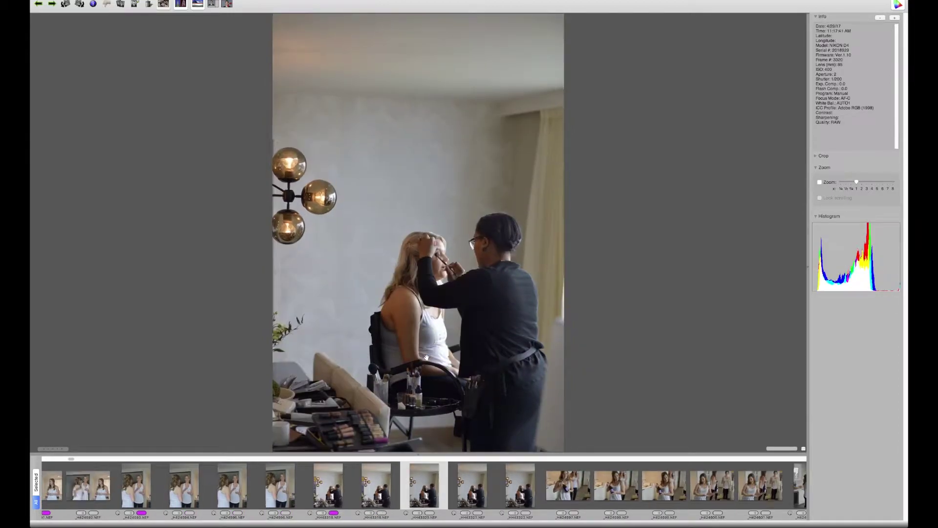
# Step: Review frames 3318–3321 and tag the champagne-bottle keeper magenta
pyautogui.press('Left')
pyautogui.press('Right')
pyautogui.press('Left')
pyautogui.press('Left')
pyautogui.press('Right')
pyautogui.press('Right')
pyautogui.press('Right')
pyautogui.press('t')
pyautogui.press('Right')
pyautogui.press('Right')
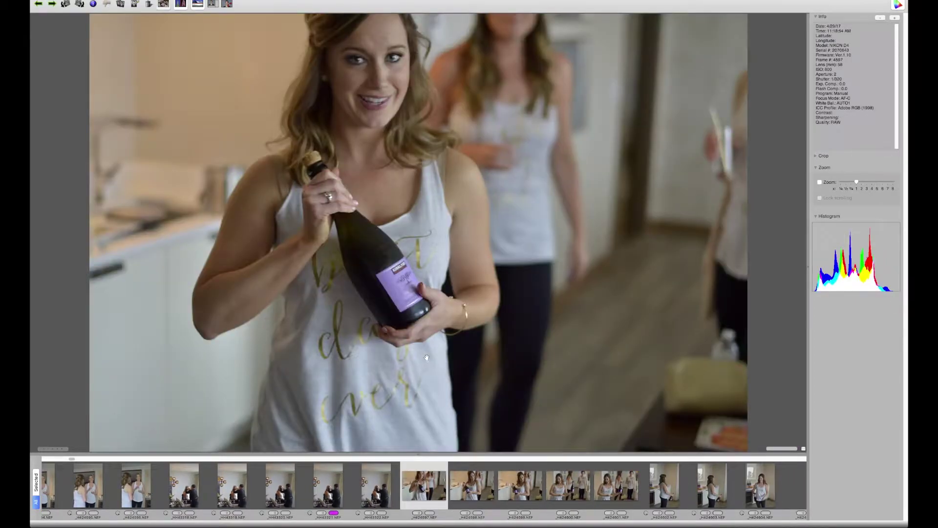
pyautogui.press('t')
# Step: Tag the pouring frames _H424600 and _H424605 with the magenta color class
pyautogui.press('Right')
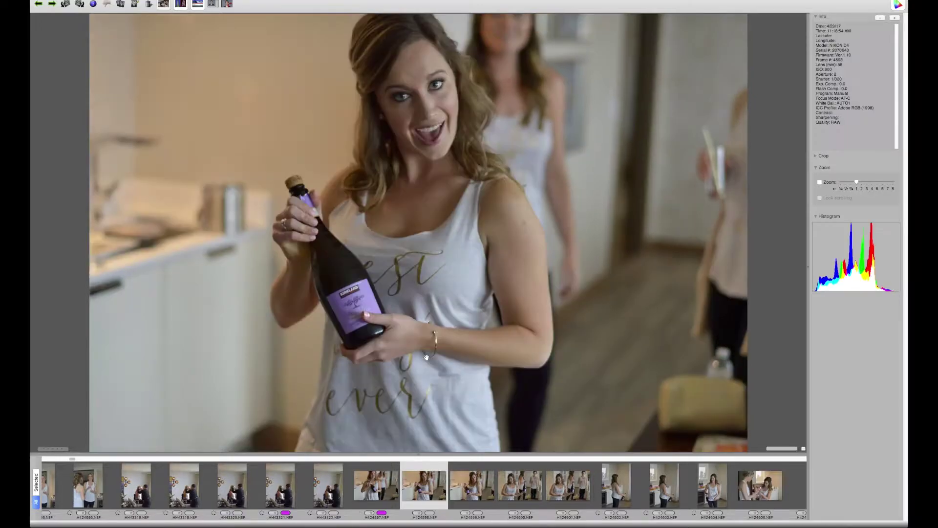
pyautogui.press('t')
pyautogui.press('Left')
pyautogui.press('t')
pyautogui.press('Right')
pyautogui.press('Right')
pyautogui.press('Right')
pyautogui.press('t')
pyautogui.press('Right')
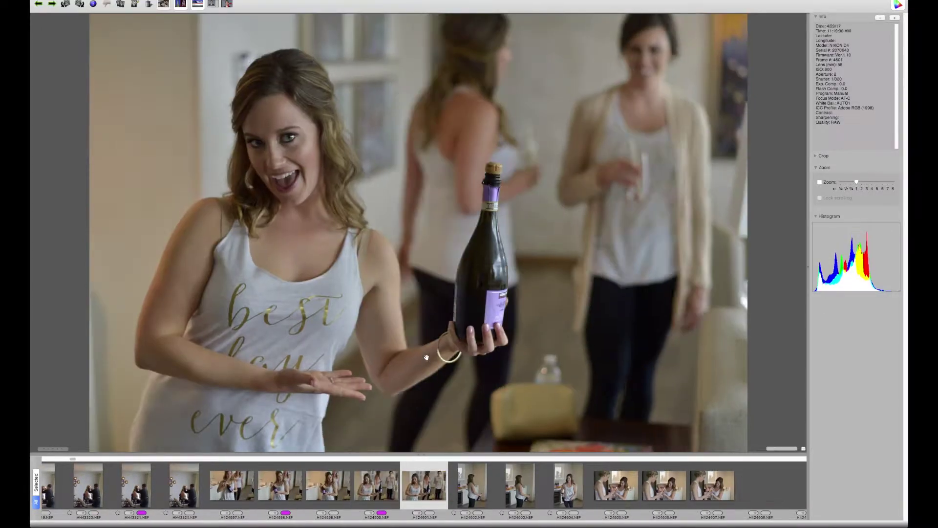
pyautogui.press('Right')
# Step: Tag _H424610 and _H424613 magenta, rechecking the frame before _H424613
pyautogui.press('Right')
pyautogui.press('Right')
pyautogui.press('Right')
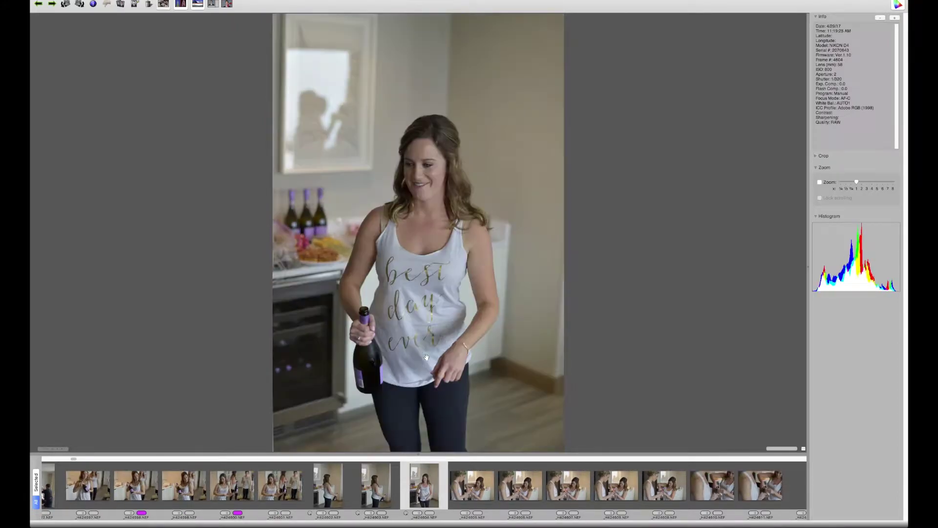
pyautogui.press('t')
pyautogui.press('Right')
pyautogui.press('Right')
pyautogui.press('Right')
pyautogui.press('Right')
pyautogui.press('Right')
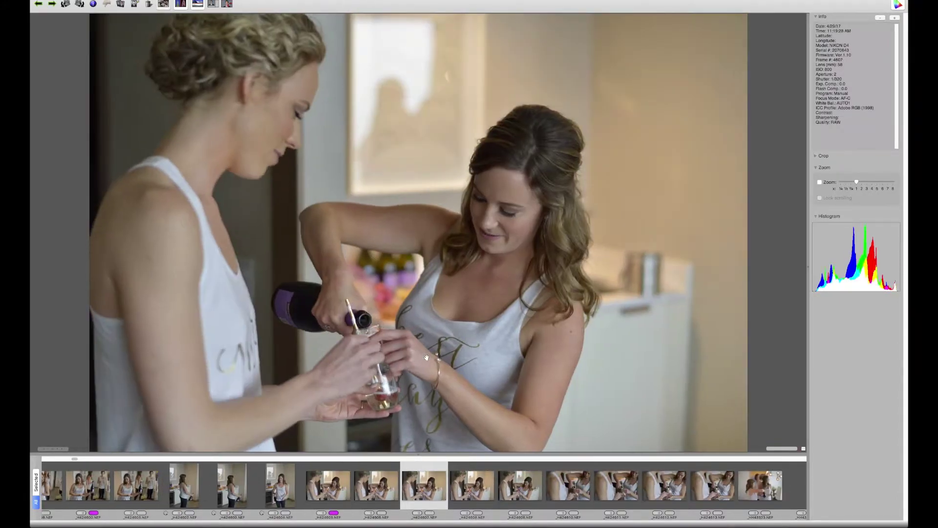
pyautogui.press('t')
pyautogui.press('Right')
pyautogui.press('Right')
pyautogui.press('Right')
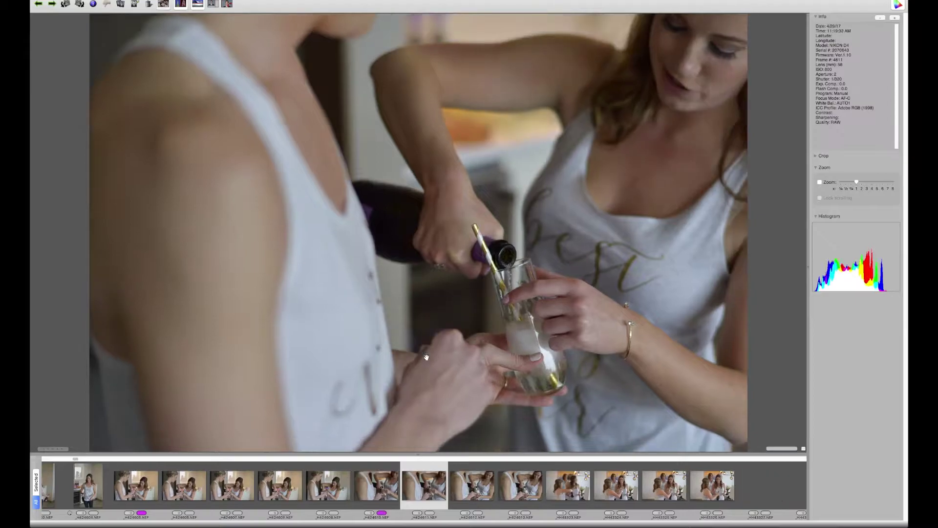
pyautogui.press('t')
pyautogui.press('Left')
pyautogui.press('Left')
pyautogui.press('Left')
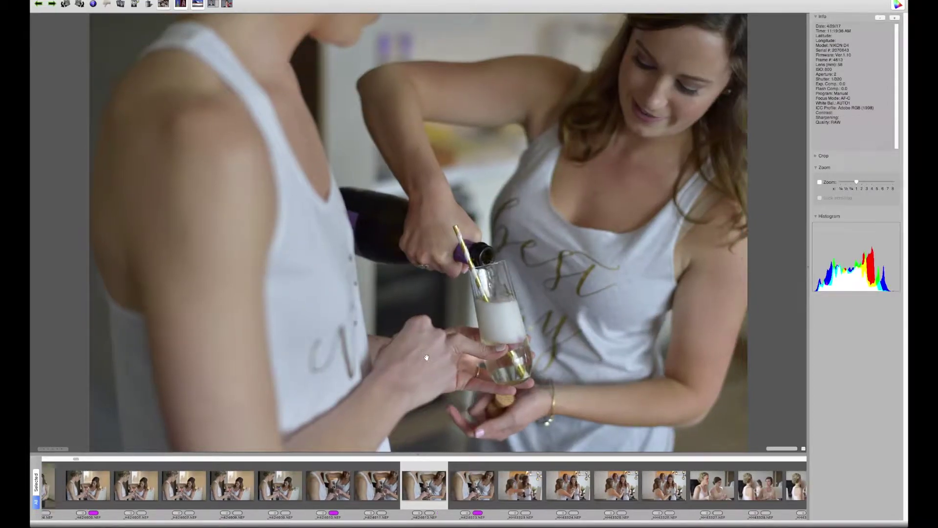
pyautogui.press('Right')
pyautogui.press('Right')
pyautogui.press('Right')
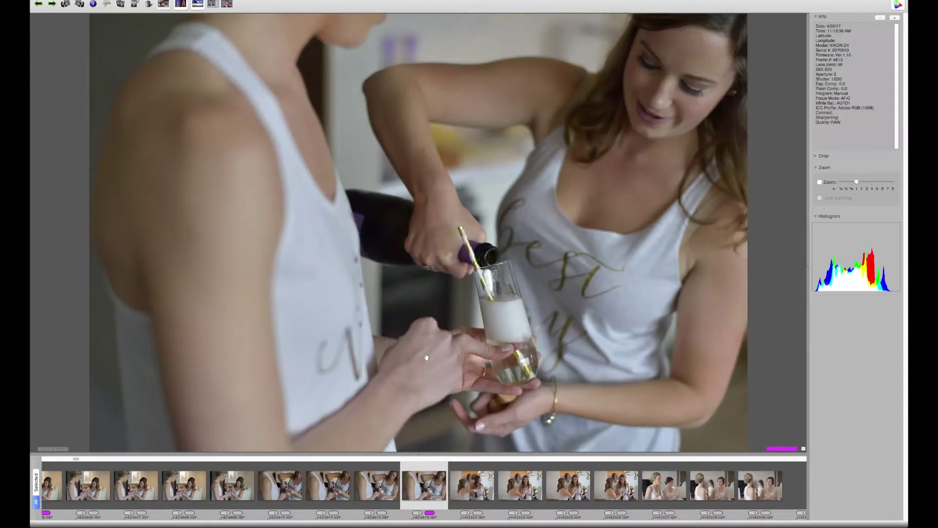
pyautogui.press('Right')
pyautogui.press('Right')
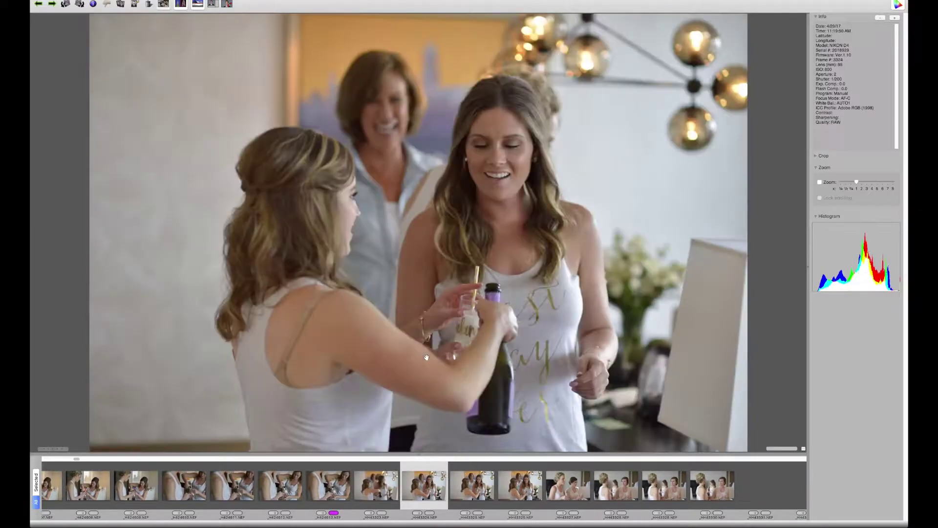
# Step: Tag the straw-drink keepers HH43325, HH43329, HH43332 and HH43336 magenta
pyautogui.press('Right')
pyautogui.press('t')
pyautogui.press('Right')
pyautogui.press('Right')
pyautogui.press('Right')
pyautogui.press('Left')
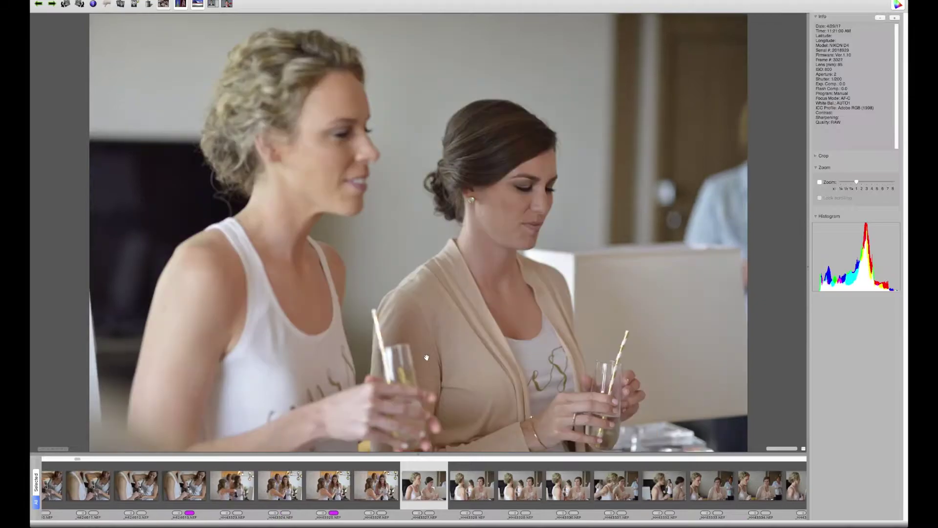
pyautogui.press('Right')
pyautogui.press('Right')
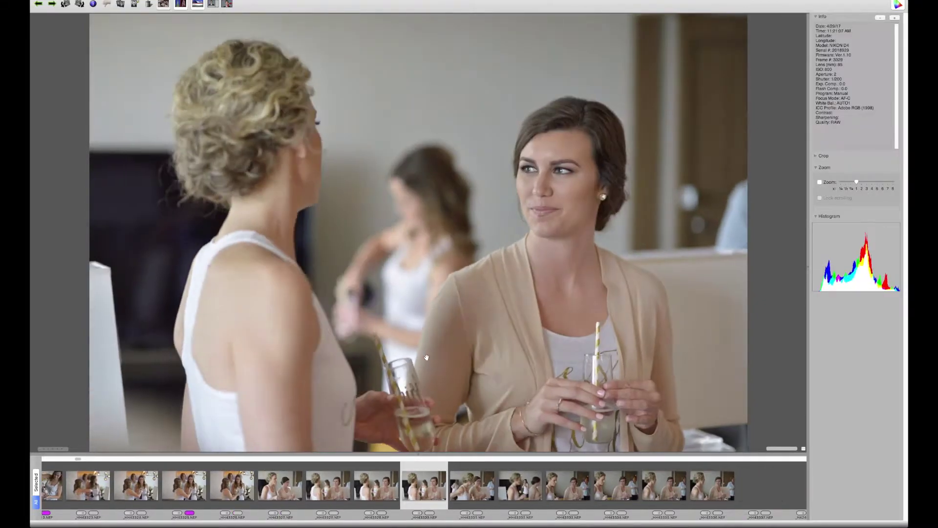
pyautogui.press('t')
pyautogui.press('Right')
pyautogui.press('Right')
pyautogui.press('Right')
pyautogui.press('Right')
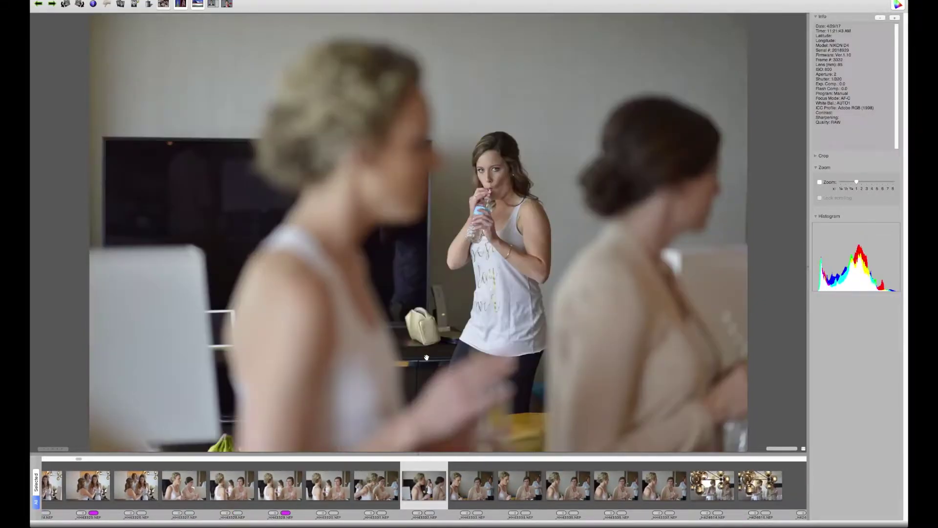
pyautogui.press('t')
pyautogui.press('Right')
pyautogui.press('Right')
pyautogui.press('Right')
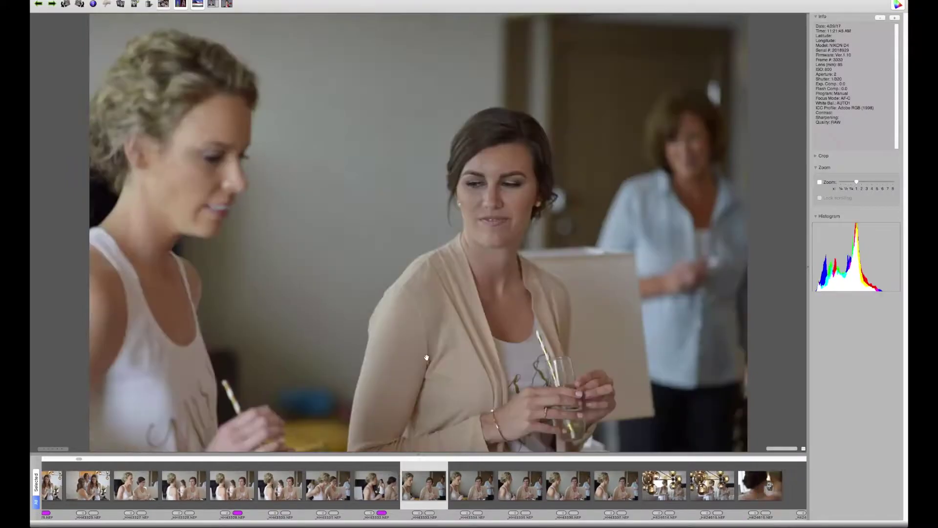
pyautogui.press('Right')
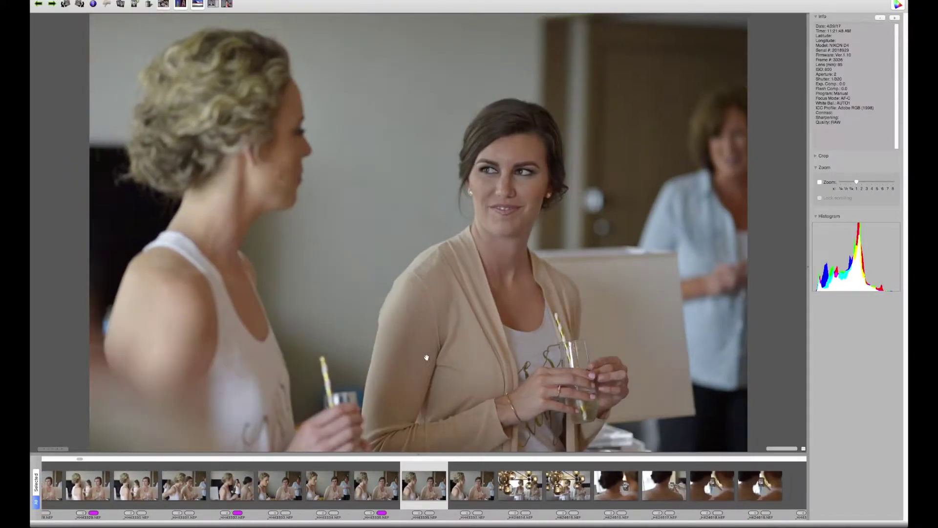
pyautogui.press('t')
# Step: Tag phone selfie 4619 magenta and clear the magenta tag from selfie 4616
pyautogui.press('Right')
pyautogui.press('Right')
pyautogui.press('Right')
pyautogui.press('Right')
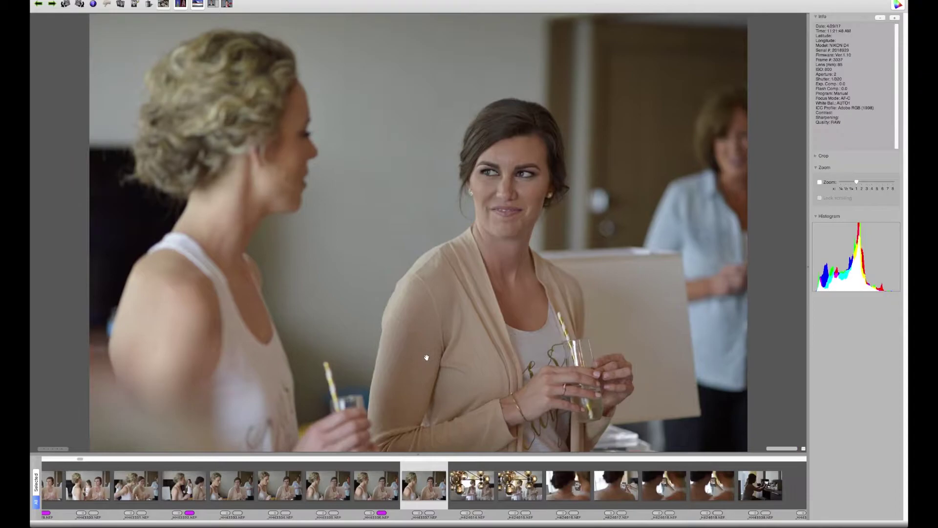
pyautogui.press('Right')
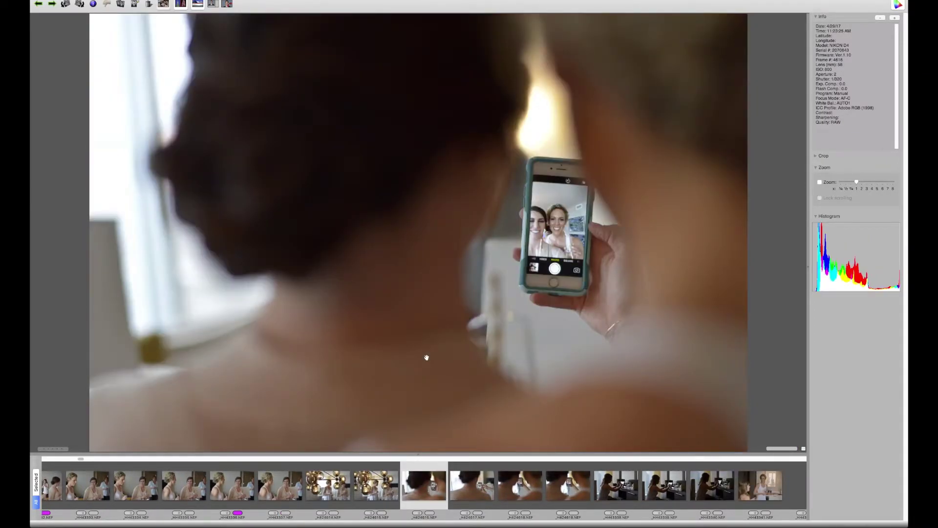
pyautogui.press('t')
pyautogui.press('Right')
pyautogui.press('Right')
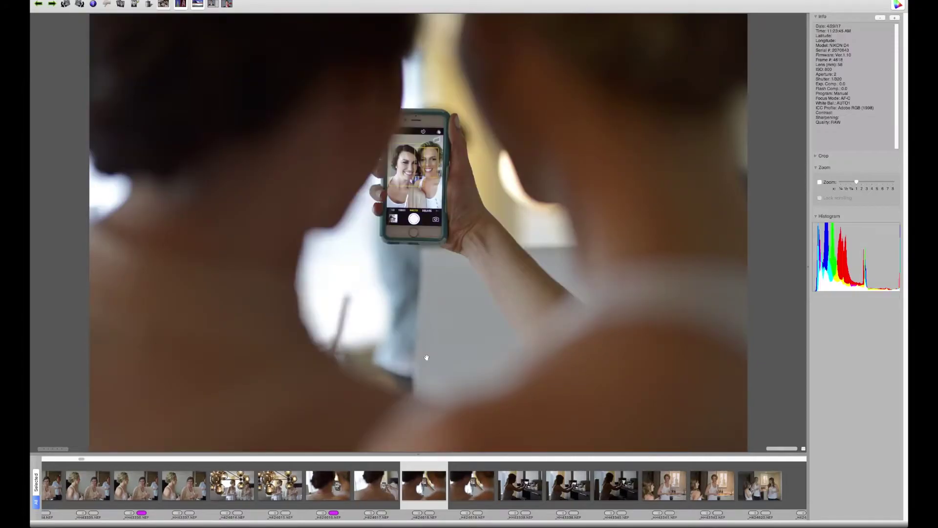
pyautogui.press('Right')
pyautogui.press('t')
pyautogui.press('Left')
pyautogui.press('Left')
pyautogui.press('Left')
pyautogui.press('t')
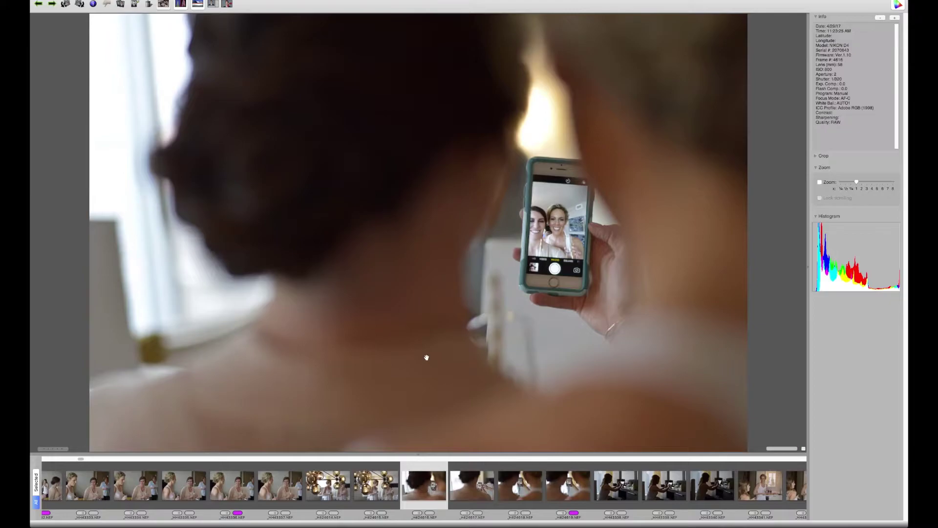
pyautogui.press('Right')
pyautogui.press('Right')
pyautogui.press('Right')
pyautogui.press('Right')
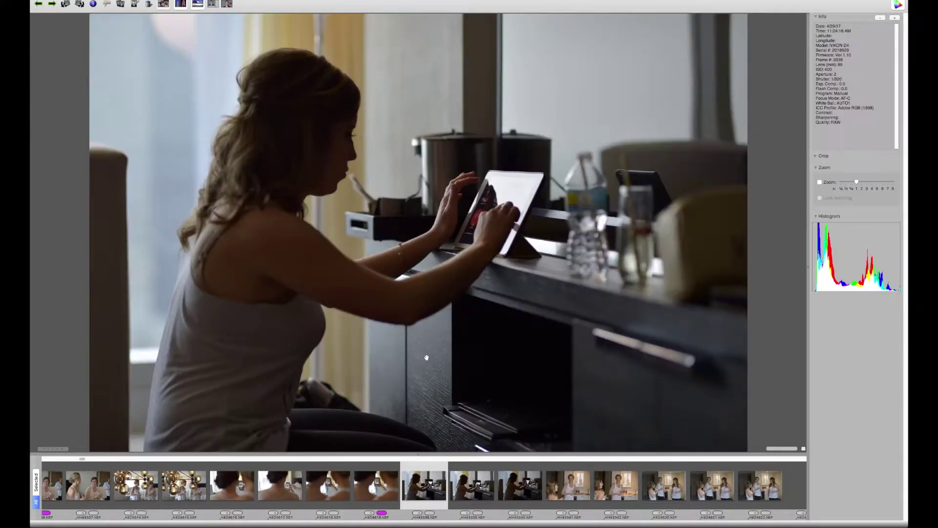
# Step: Tag _HH43339 magenta and review the doorway and bridesmaid group frames, rechecking 4625
pyautogui.press('Right')
pyautogui.press('t')
pyautogui.press('Right')
pyautogui.press('Right')
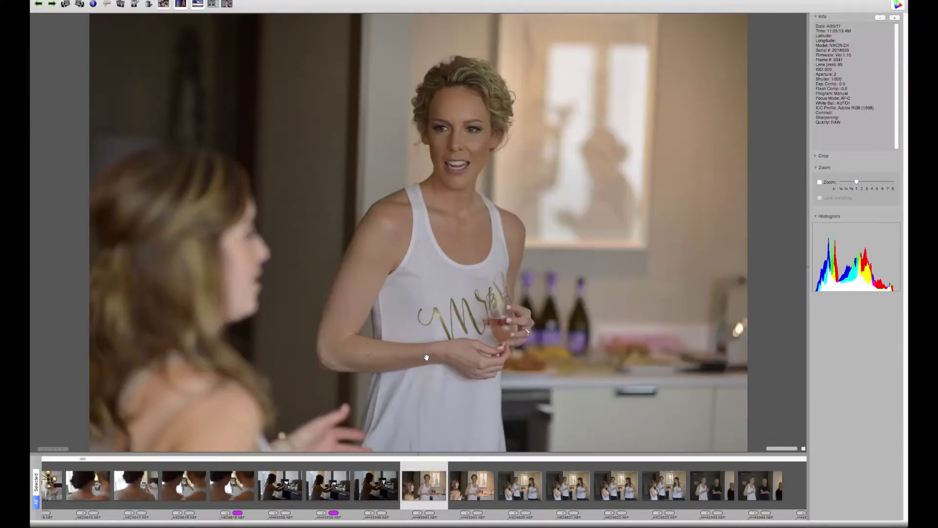
pyautogui.press('Right')
pyautogui.press('Right')
pyautogui.press('Right')
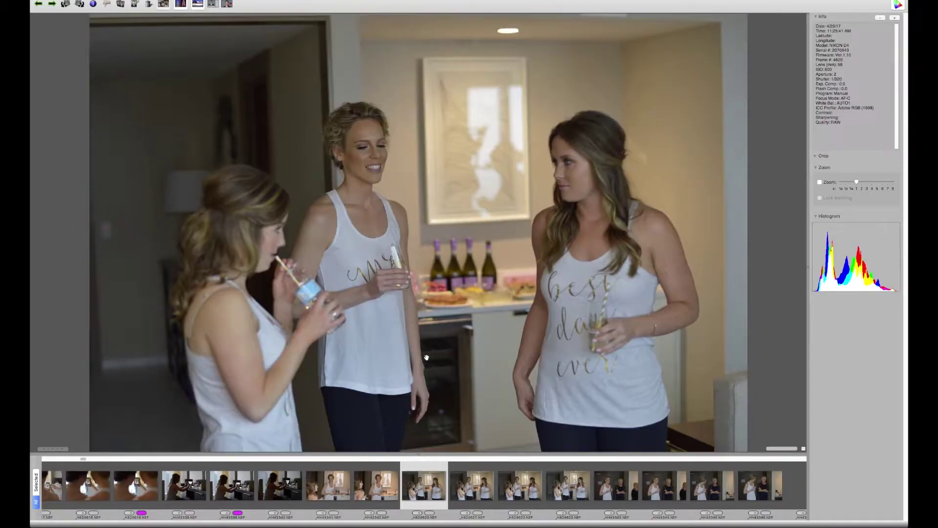
pyautogui.press('Right')
pyautogui.press('Right')
pyautogui.press('Right')
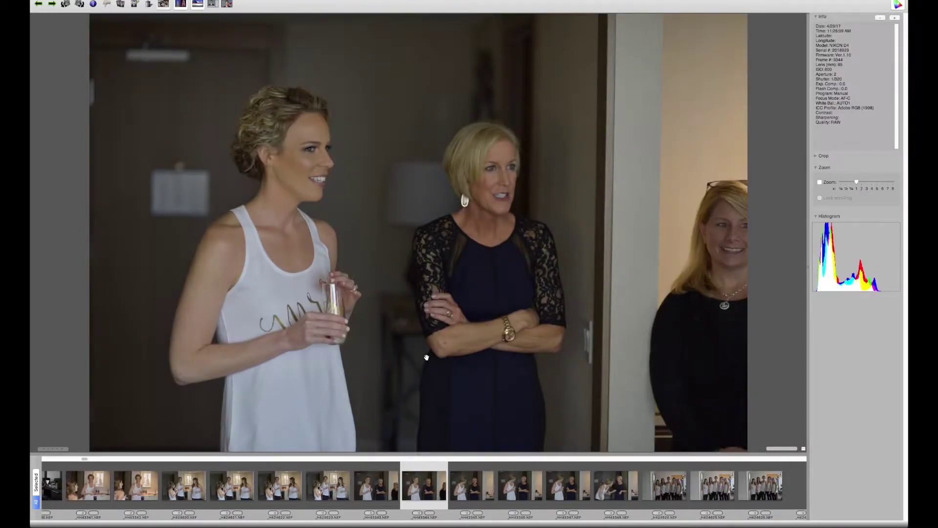
pyautogui.press('Right')
pyautogui.press('Right')
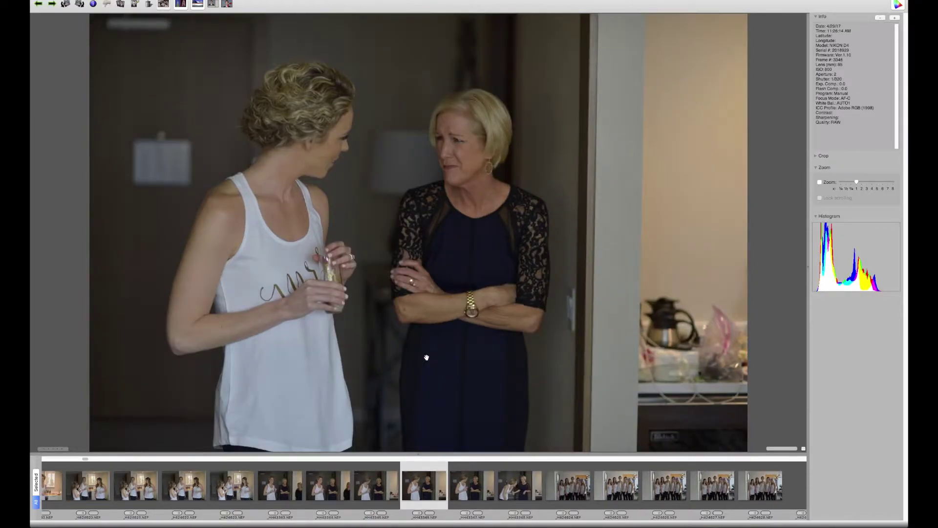
pyautogui.press('Right')
pyautogui.press('Right')
pyautogui.press('Right')
pyautogui.press('Right')
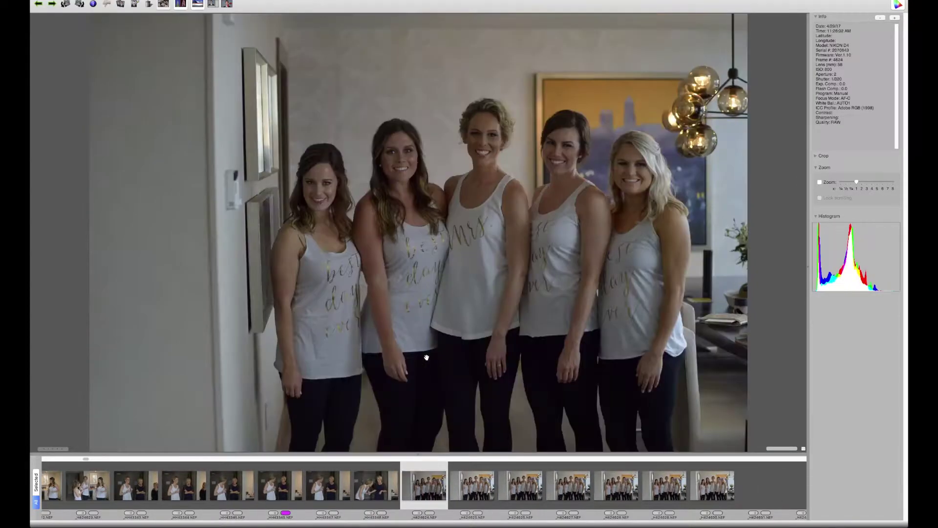
pyautogui.press('Right')
pyautogui.press('Right')
pyautogui.press('Right')
pyautogui.press('Right')
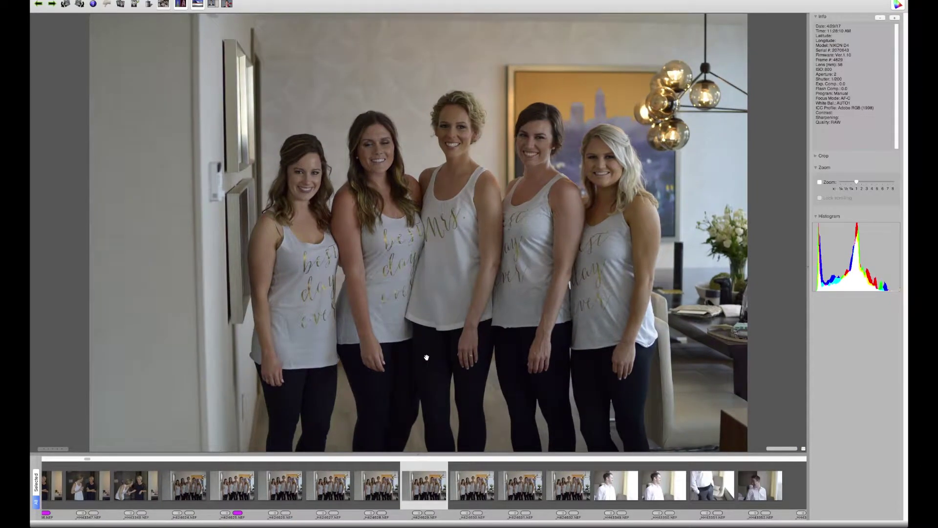
pyautogui.press('Left')
pyautogui.press('Left')
pyautogui.press('Left')
pyautogui.press('Left')
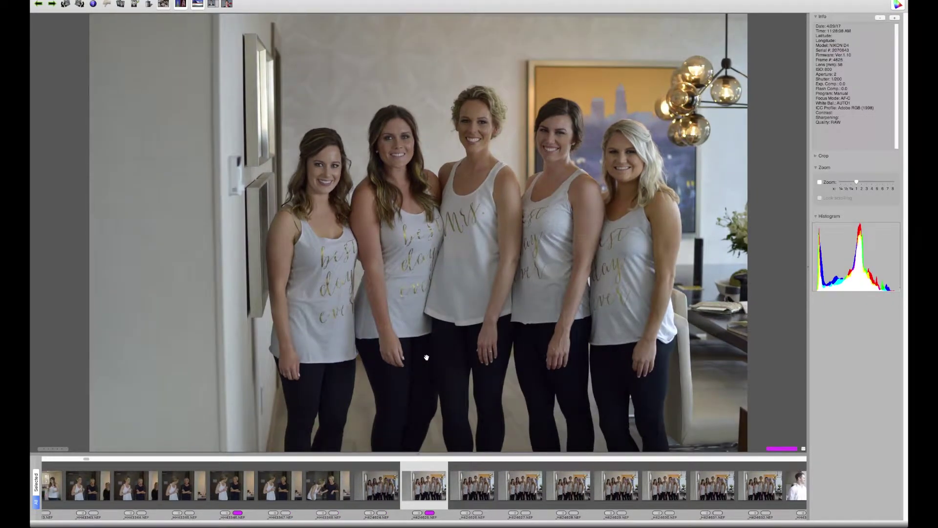
pyautogui.press('Right')
pyautogui.press('Right')
pyautogui.press('Right')
pyautogui.press('Right')
pyautogui.press('Right')
pyautogui.press('Right')
pyautogui.press('Right')
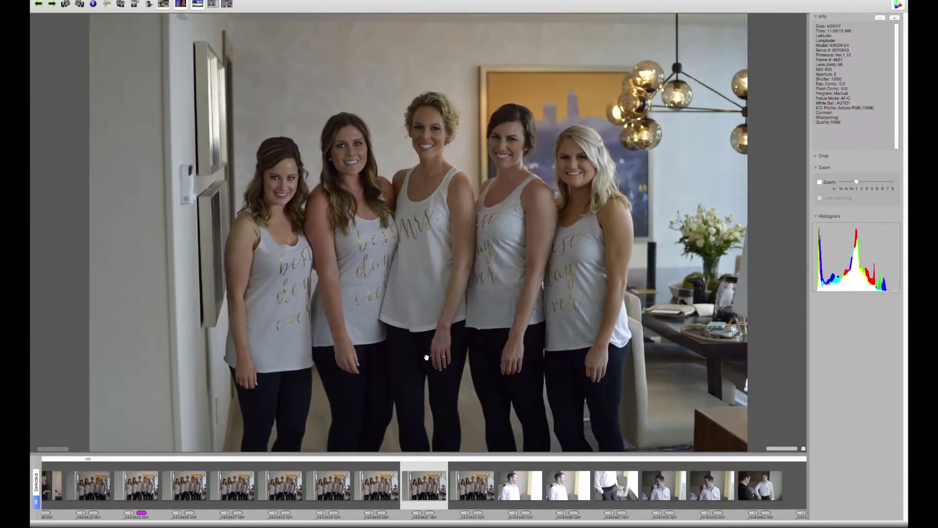
pyautogui.press('Right')
pyautogui.press('Right')
pyautogui.press('Right')
pyautogui.press('Right')
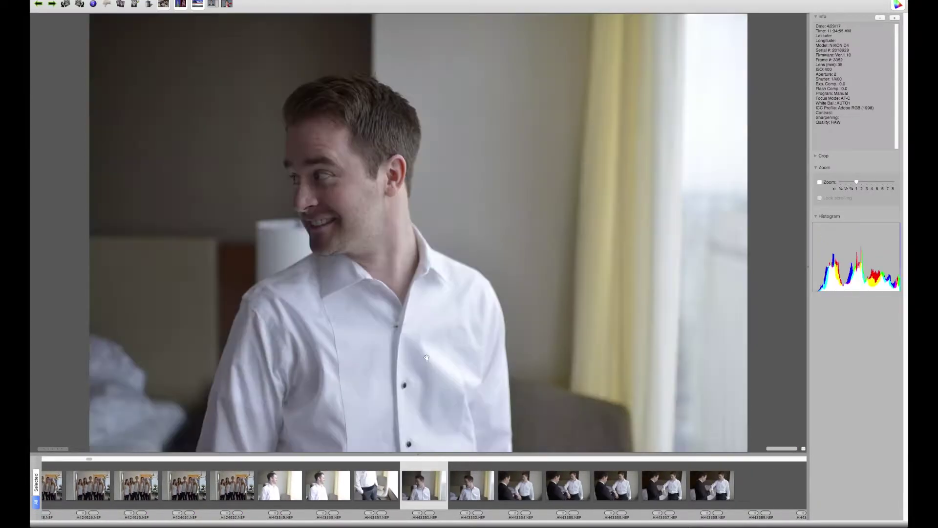
# Step: Tag groom frames _HH43352 and 3356 magenta, reviewing the cufflink shots through 3360
pyautogui.press('5')
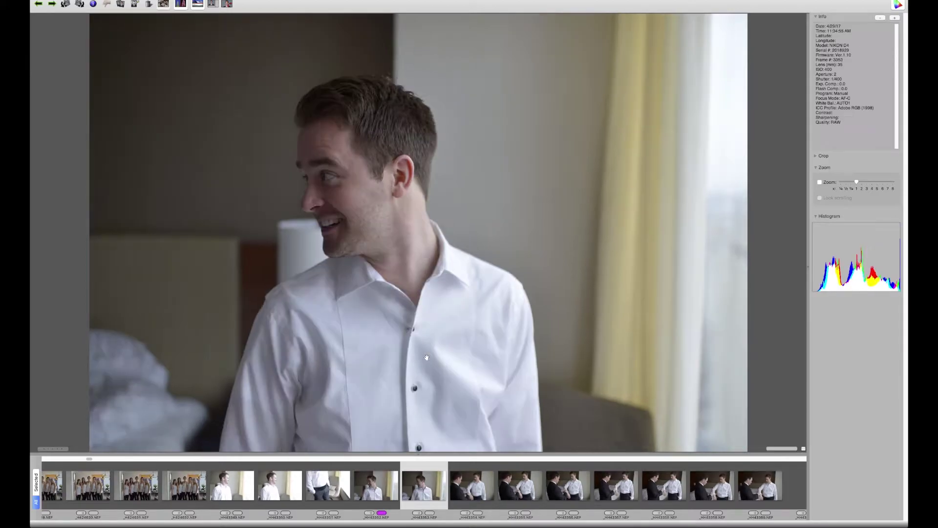
pyautogui.press('Right')
pyautogui.press('Right')
pyautogui.press('Right')
pyautogui.press('Left')
pyautogui.press('Left')
pyautogui.press('Left')
pyautogui.press('Right')
pyautogui.press('Right')
pyautogui.press('Right')
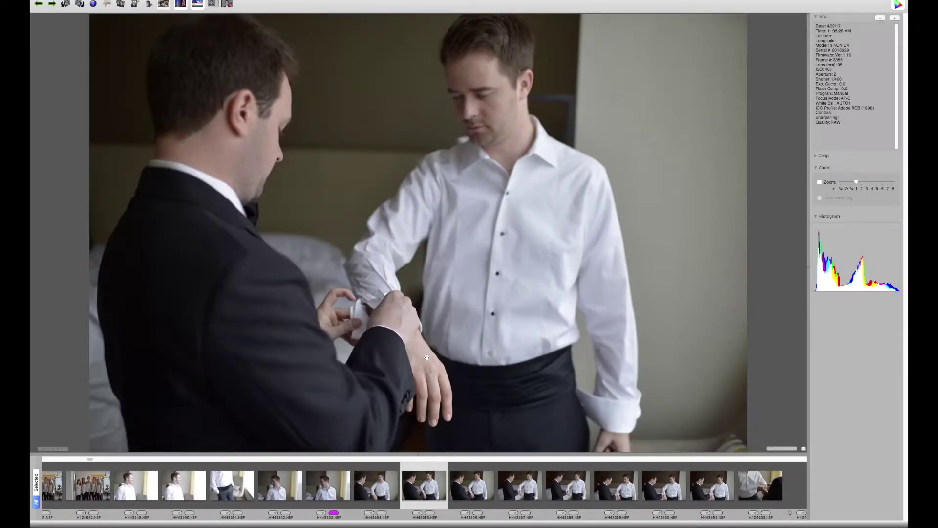
pyautogui.press('Right')
pyautogui.press('5')
pyautogui.press('Right')
pyautogui.press('Right')
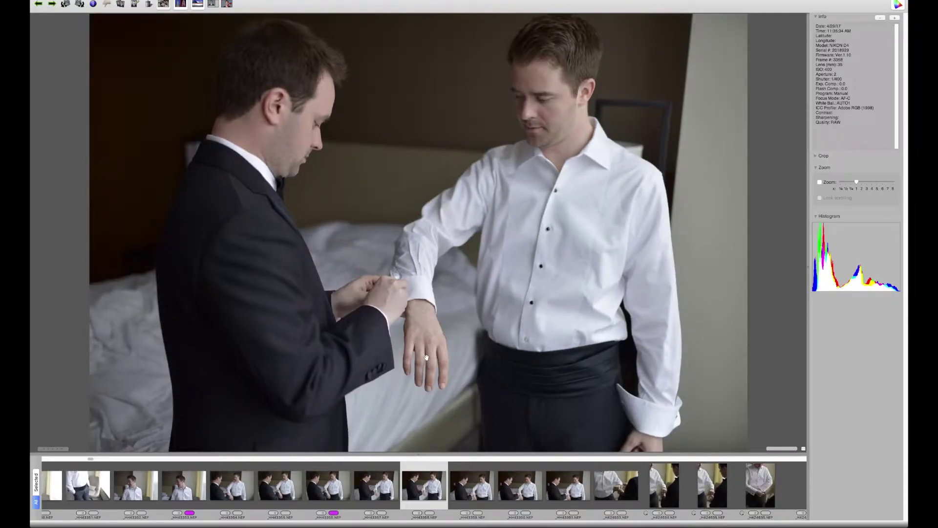
pyautogui.press('Right')
pyautogui.press('Right')
pyautogui.press('Right')
pyautogui.press('Right')
pyautogui.press('Right')
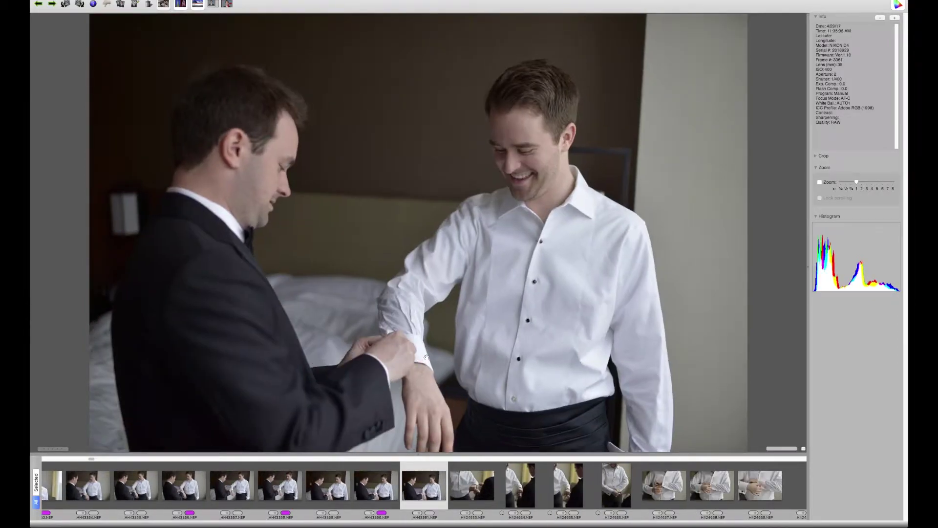
pyautogui.press('Left')
# Step: Tag the vertical cufflink keepers 4639, 4643, 4645 and 4647 magenta
pyautogui.press('Right')
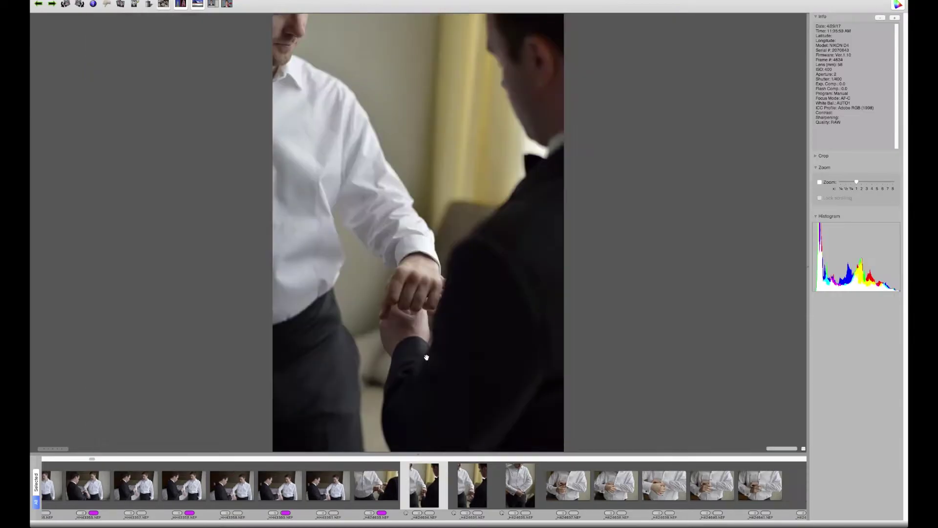
pyautogui.press('Right')
pyautogui.press('Right')
pyautogui.press('Right')
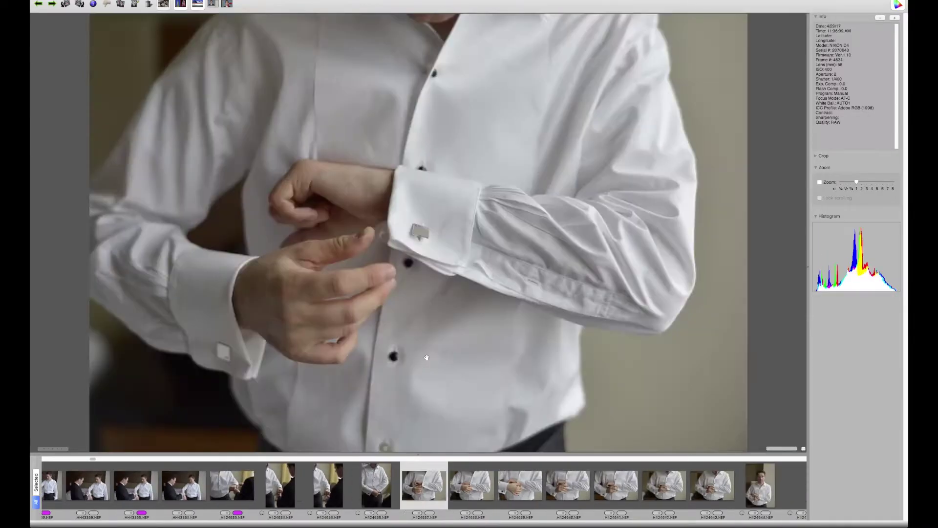
pyautogui.press('Right')
pyautogui.press('Right')
pyautogui.press('6')
pyautogui.press('Right')
pyautogui.press('Right')
pyautogui.press('Right')
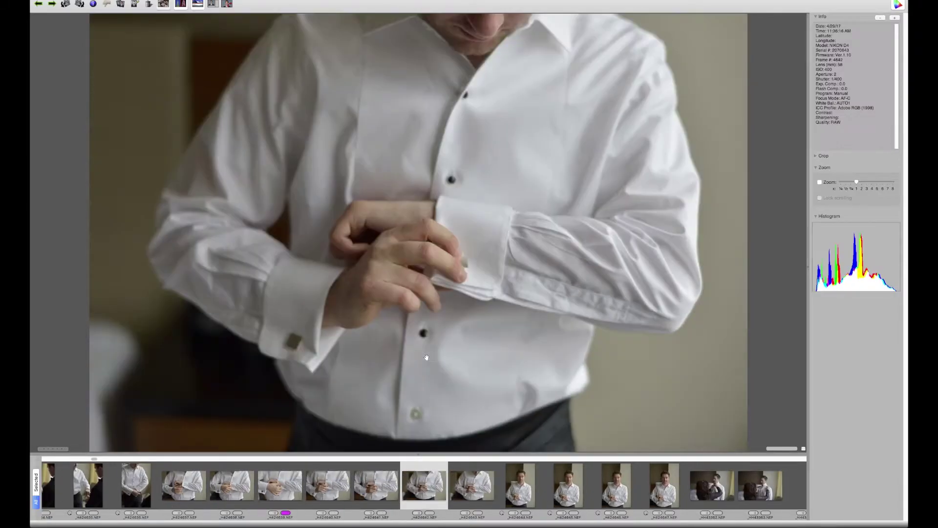
pyautogui.press('Right')
pyautogui.press('Right')
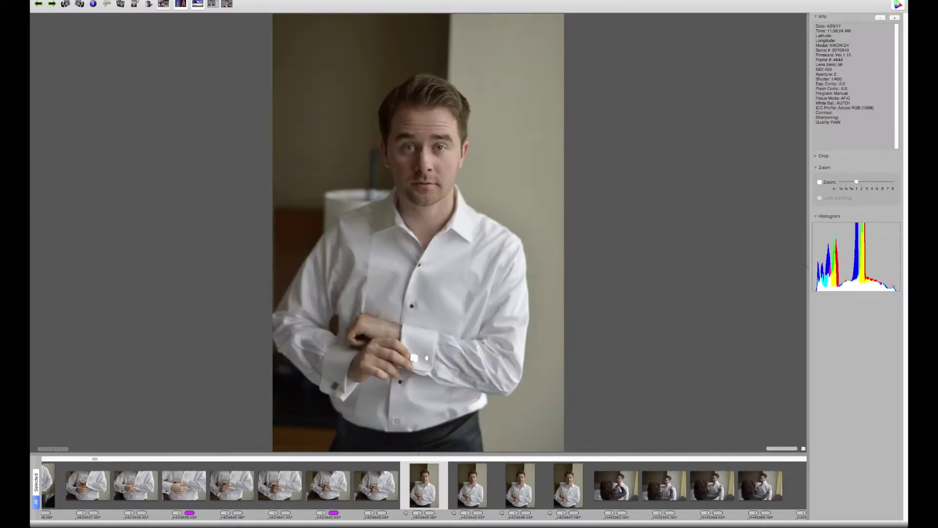
pyautogui.press('Left')
pyautogui.press('Left')
pyautogui.press('Right')
pyautogui.press('6')
pyautogui.press('Right')
pyautogui.press('Right')
pyautogui.press('6')
pyautogui.press('Right')
pyautogui.press('Right')
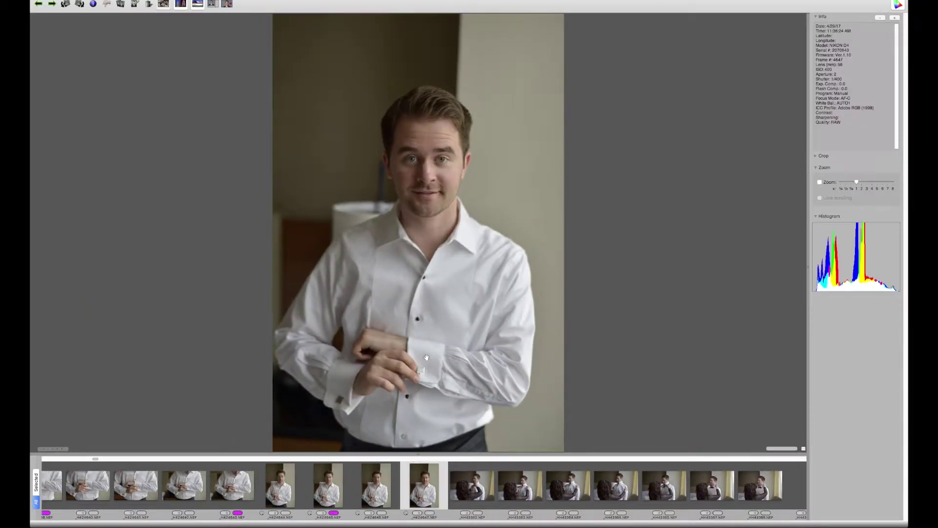
pyautogui.press('6')
pyautogui.press('Right')
pyautogui.press('Right')
# Step: Tag the bow-tie frames HH43362, HH43369, HH43370 and HH43372 magenta
pyautogui.press('Right')
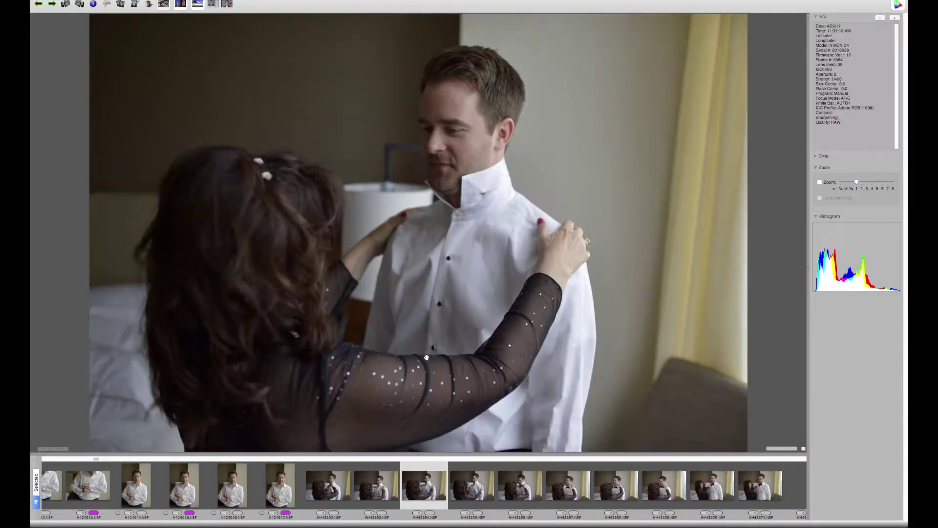
pyautogui.press('Left')
pyautogui.press('Left')
pyautogui.press('6')
pyautogui.press('Right')
pyautogui.press('Right')
pyautogui.press('Right')
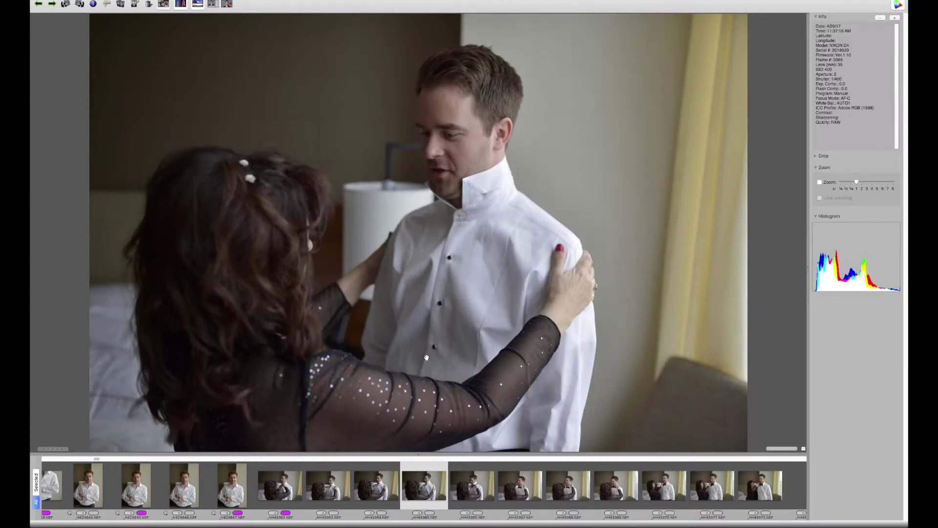
pyautogui.press('Right')
pyautogui.press('Right')
pyautogui.press('Right')
pyautogui.press('Right')
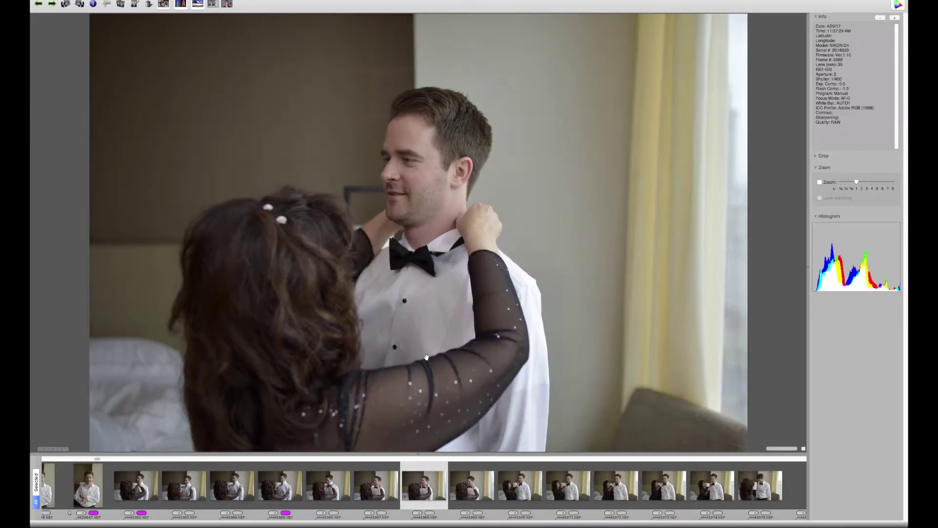
pyautogui.press('6')
pyautogui.press('Right')
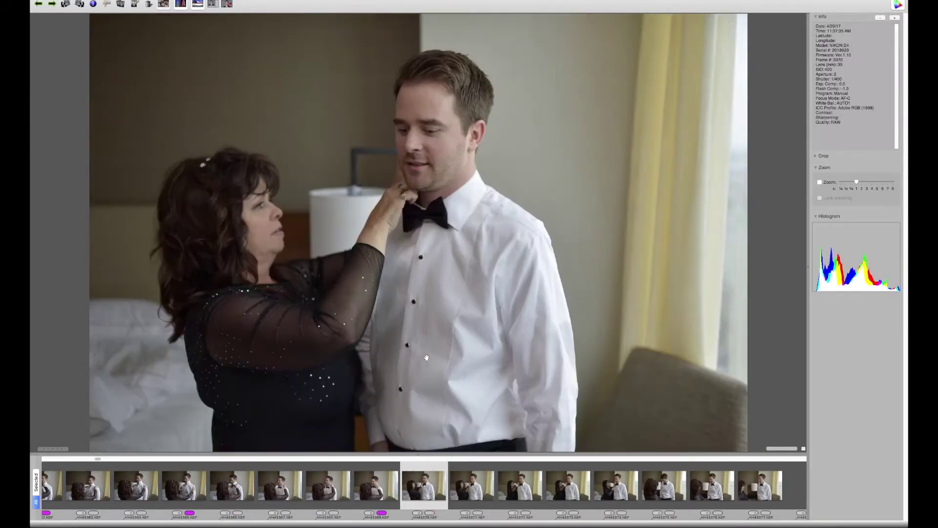
pyautogui.press('Right')
pyautogui.press('Left')
pyautogui.press('6')
pyautogui.press('Right')
pyautogui.press('Right')
pyautogui.press('6')
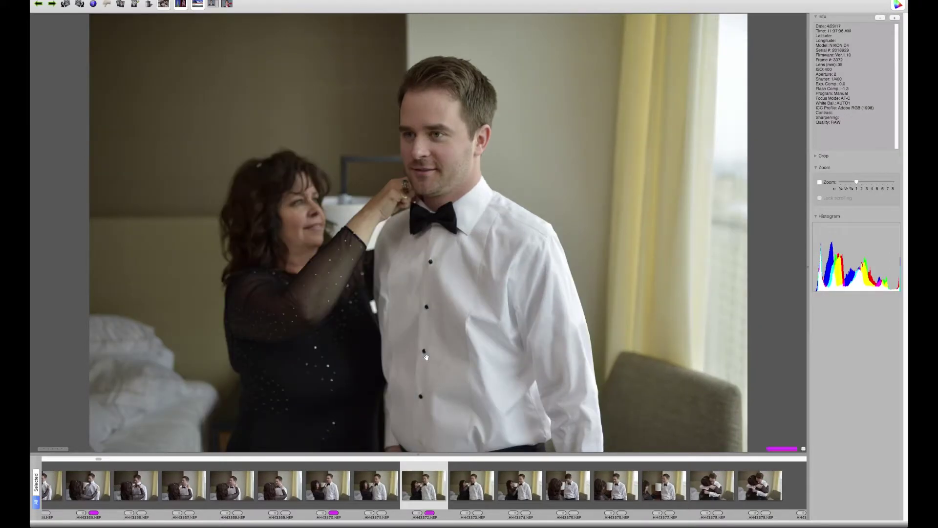
# Step: Tag hug frame HH43378 magenta, clearing and reapplying it, then tag HH43382
pyautogui.press('Right')
pyautogui.press('Right')
pyautogui.press('Right')
pyautogui.press('Left')
pyautogui.press('Right')
pyautogui.press('Right')
pyautogui.press('Right')
pyautogui.press('Right')
pyautogui.press('6')
pyautogui.press('Right')
pyautogui.press('Right')
pyautogui.press('Right')
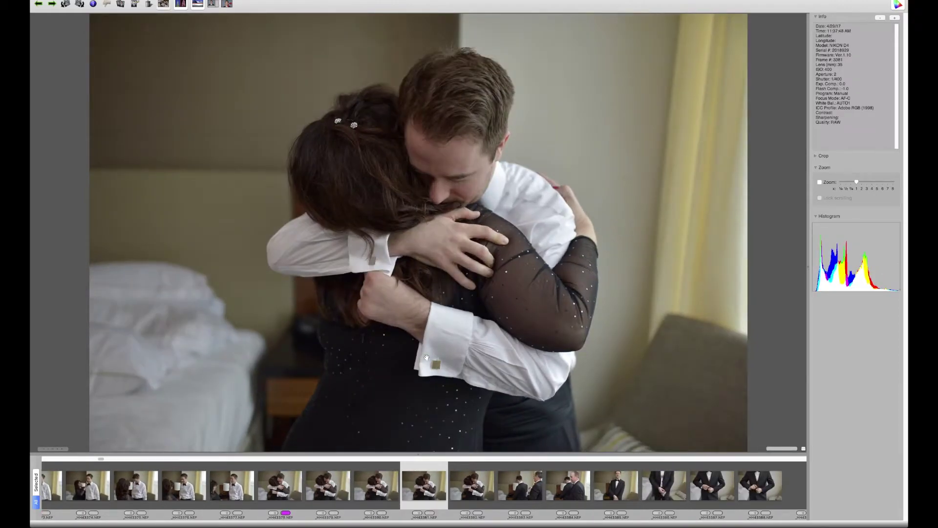
pyautogui.press('Left')
pyautogui.press('Right')
pyautogui.press('Right')
pyautogui.press('Left')
pyautogui.press('Left')
pyautogui.press('Left')
pyautogui.press('Left')
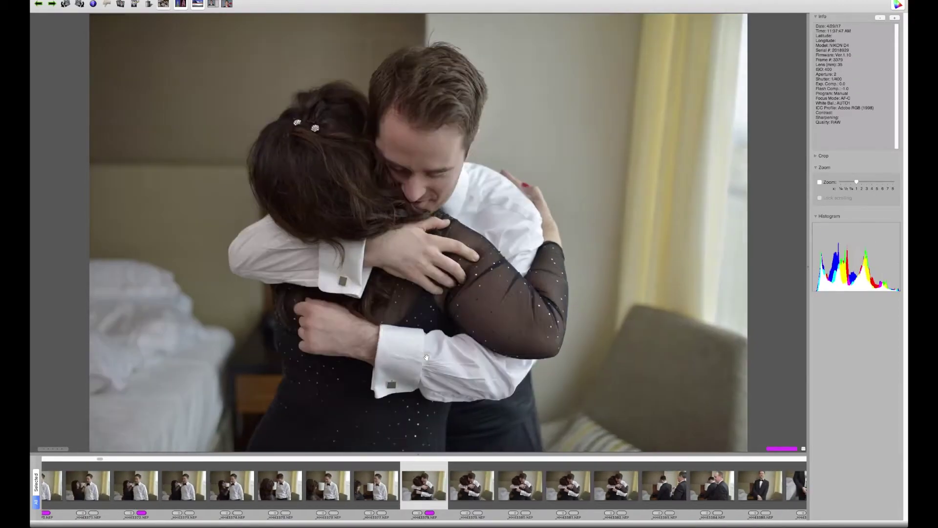
pyautogui.press('0')
pyautogui.press('6')
pyautogui.press('Right')
pyautogui.press('Right')
pyautogui.press('Right')
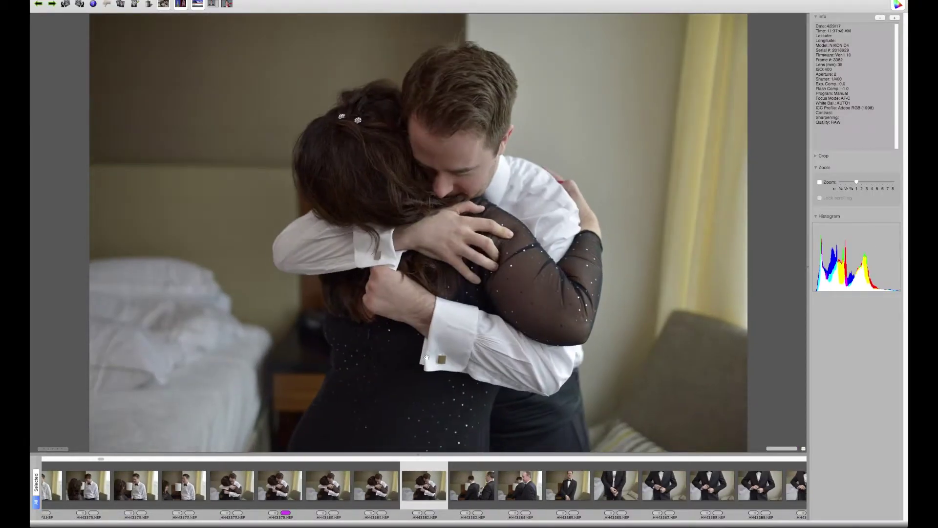
pyautogui.press('6')
pyautogui.press('Right')
pyautogui.press('Right')
pyautogui.press('Right')
pyautogui.press('Left')
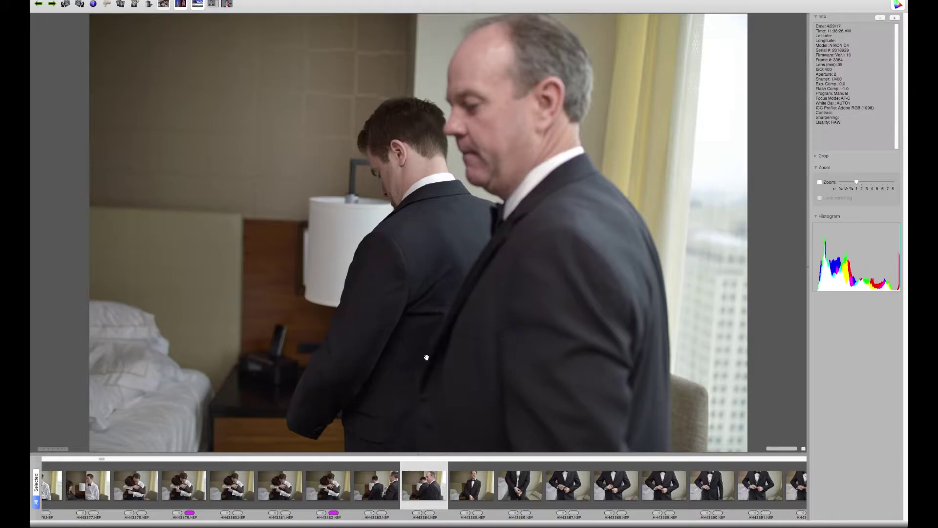
# Step: Review the jacket-buttoning frames HH43386–HH43397 and tag frame 3396 magenta
pyautogui.press('Right')
pyautogui.press('Right')
pyautogui.press('Left')
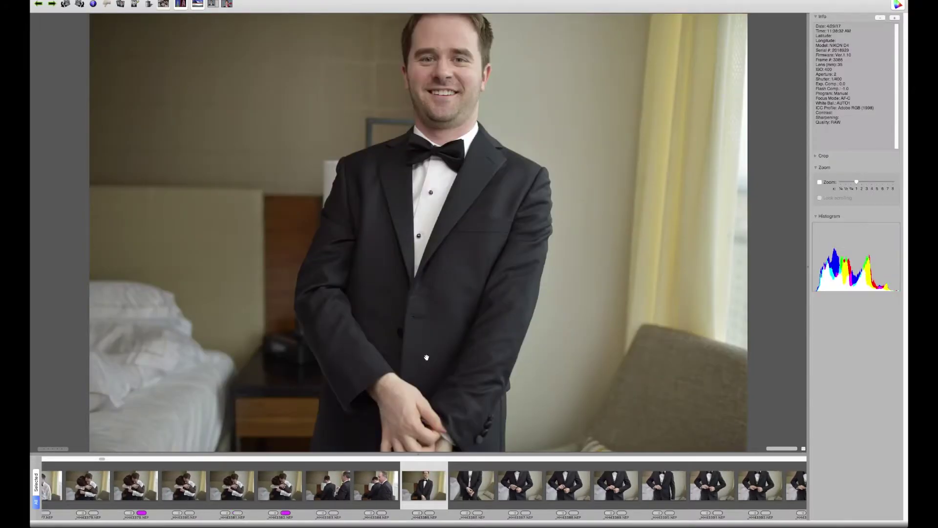
pyautogui.press('Right')
pyautogui.press('Right')
pyautogui.press('Right')
pyautogui.press('Right')
pyautogui.press('Right')
pyautogui.press('Right')
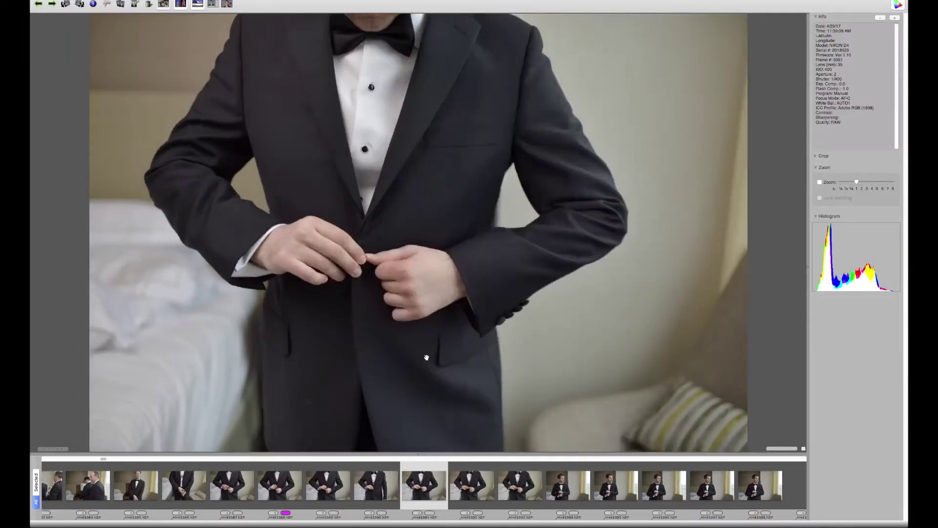
pyautogui.press('Right')
pyautogui.press('Right')
pyautogui.press('Right')
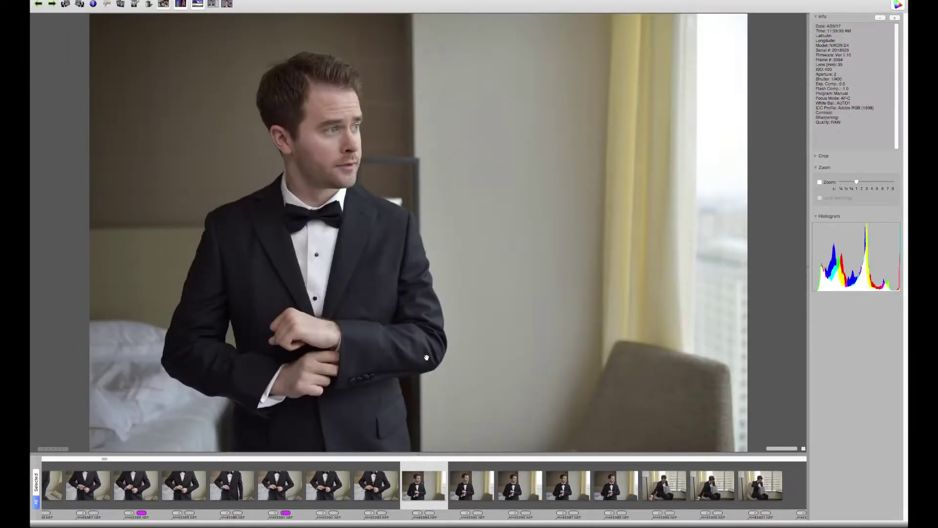
pyautogui.press('Right')
pyautogui.press('Right')
pyautogui.press('Right')
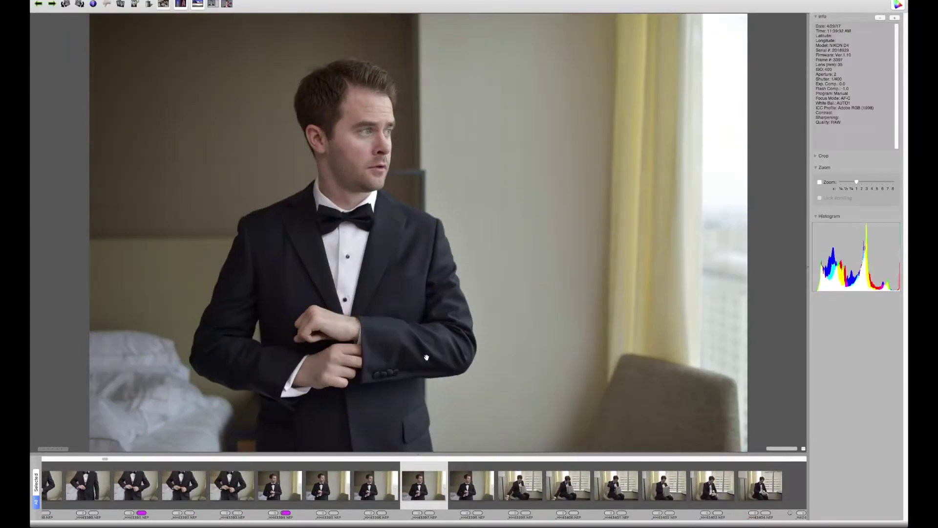
pyautogui.press('Left')
pyautogui.press('t')
pyautogui.press('Left')
pyautogui.press('Right')
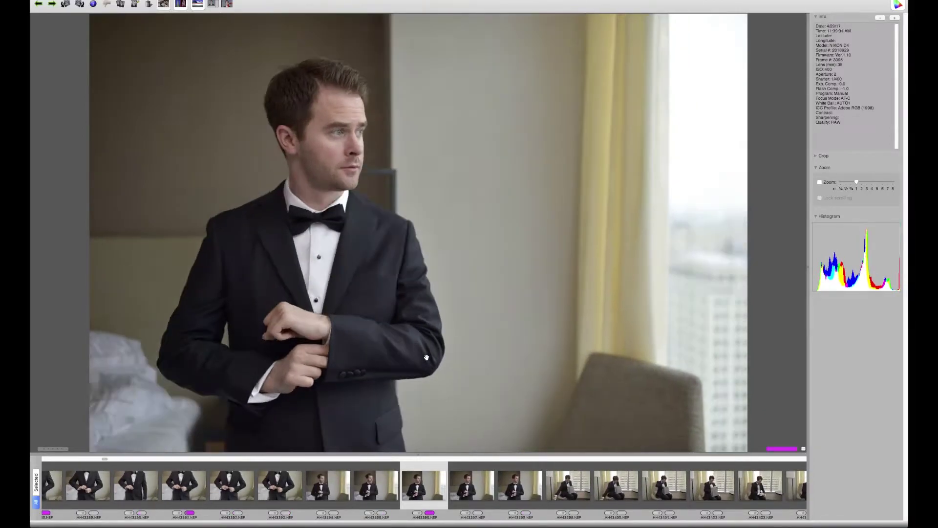
# Step: Tag letter-reading frames 3401 and 3404 magenta, then look through portraits 4650–4653
pyautogui.press('Right')
pyautogui.press('Right')
pyautogui.press('Right')
pyautogui.press('Right')
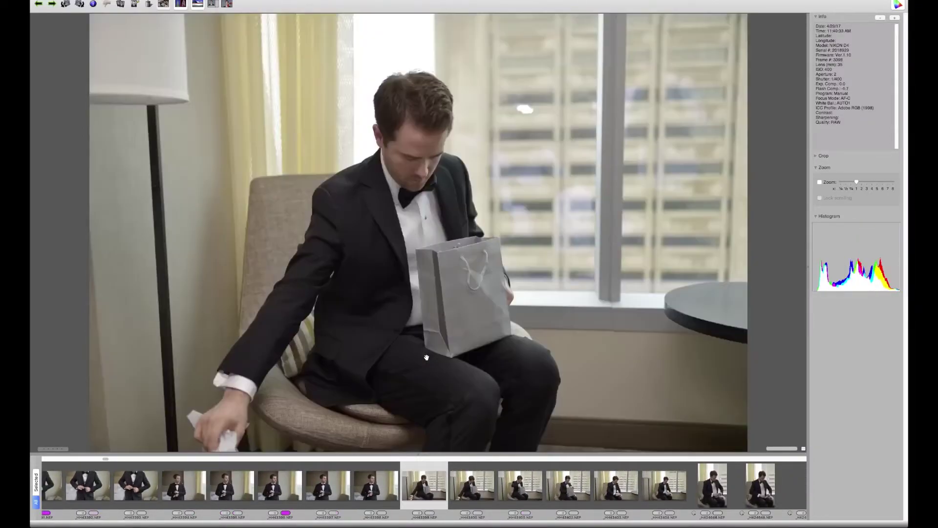
pyautogui.press('Right')
pyautogui.press('Right')
pyautogui.press('Left')
pyautogui.press('t')
pyautogui.press('Right')
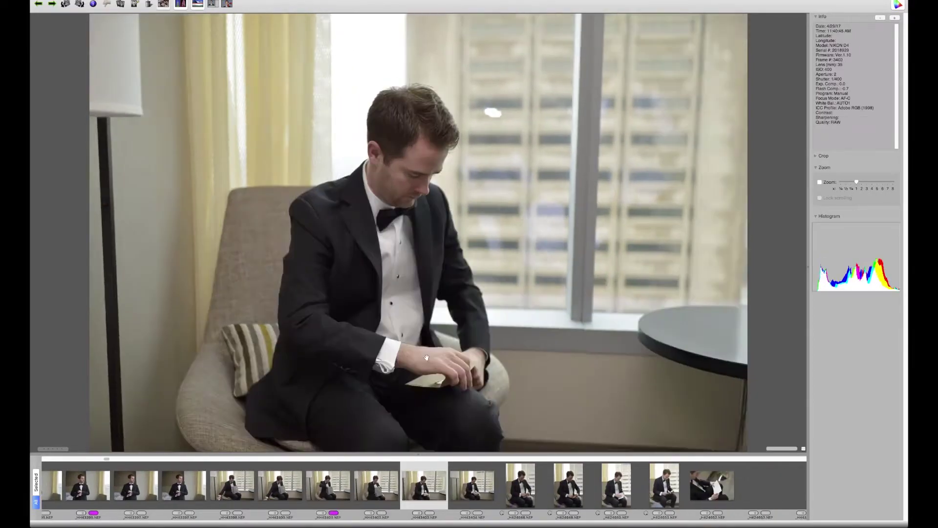
pyautogui.press('Right')
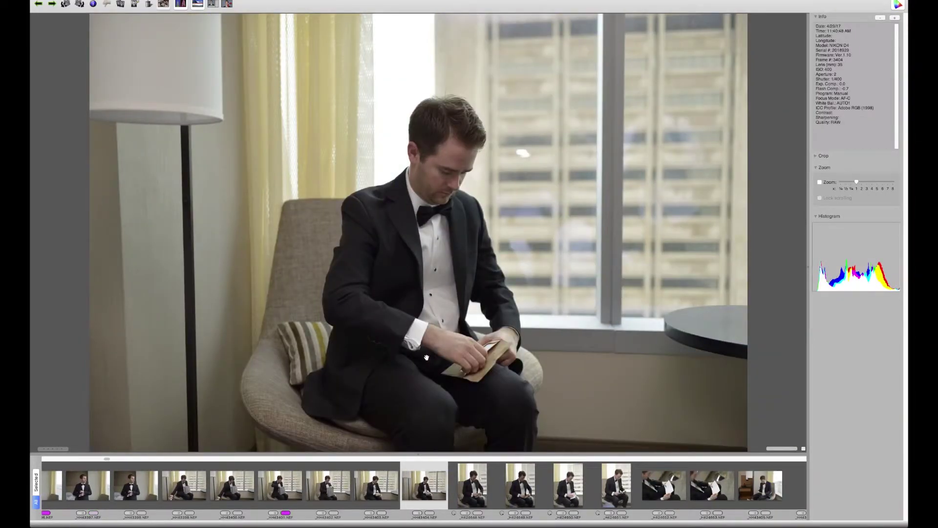
pyautogui.press('t')
pyautogui.press('Right')
pyautogui.press('Right')
pyautogui.press('Right')
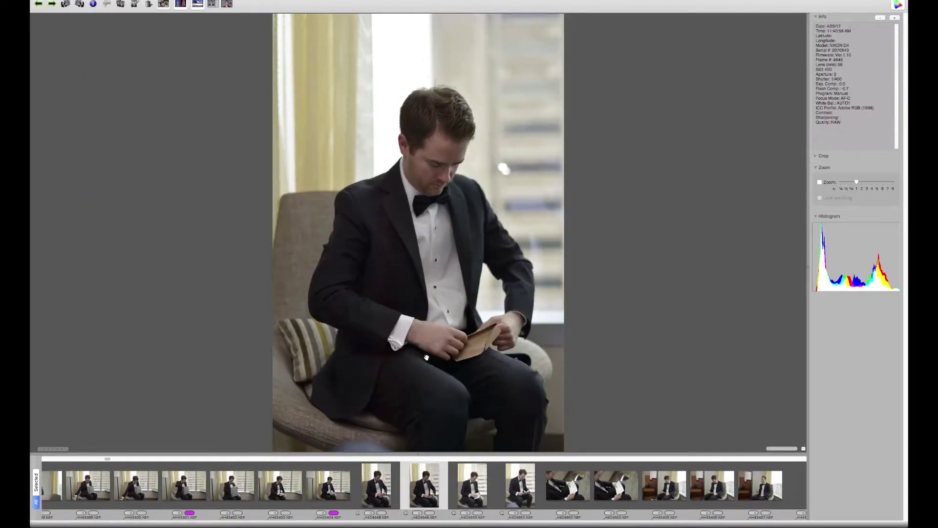
pyautogui.press('Right')
pyautogui.press('Right')
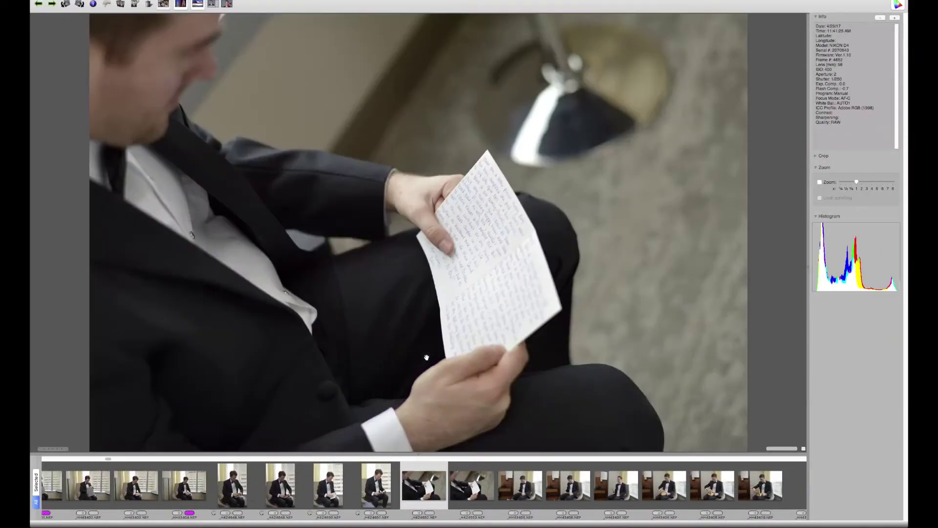
pyautogui.press('Right')
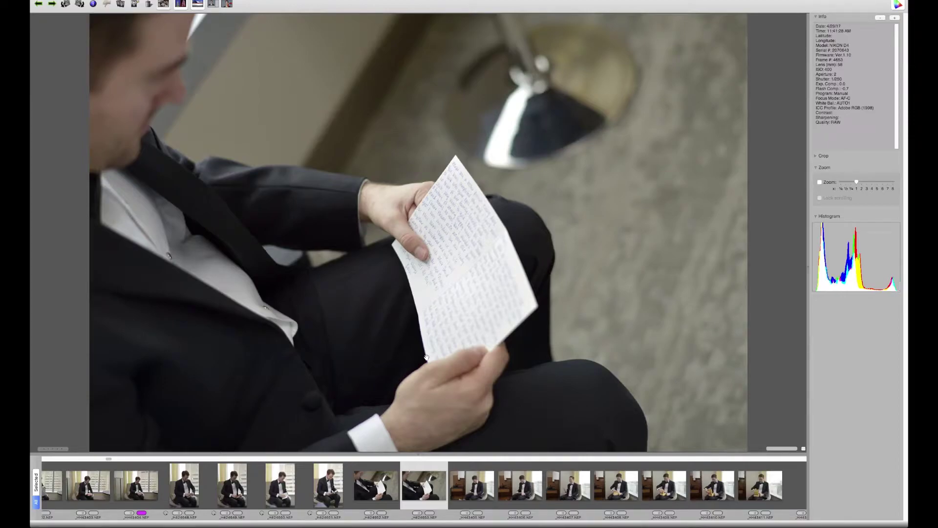
# Step: Recheck frames 3404 and 3401, then tag portrait 4651 and HH43405 magenta
pyautogui.press('Left')
pyautogui.press('Left')
pyautogui.press('Left')
pyautogui.press('Left')
pyautogui.press('Left')
pyautogui.press('Left')
pyautogui.press('Right')
pyautogui.press('Left')
pyautogui.press('Left')
pyautogui.press('Left')
pyautogui.press('Left')
pyautogui.press('Right')
pyautogui.press('Right')
pyautogui.press('Right')
pyautogui.press('Right')
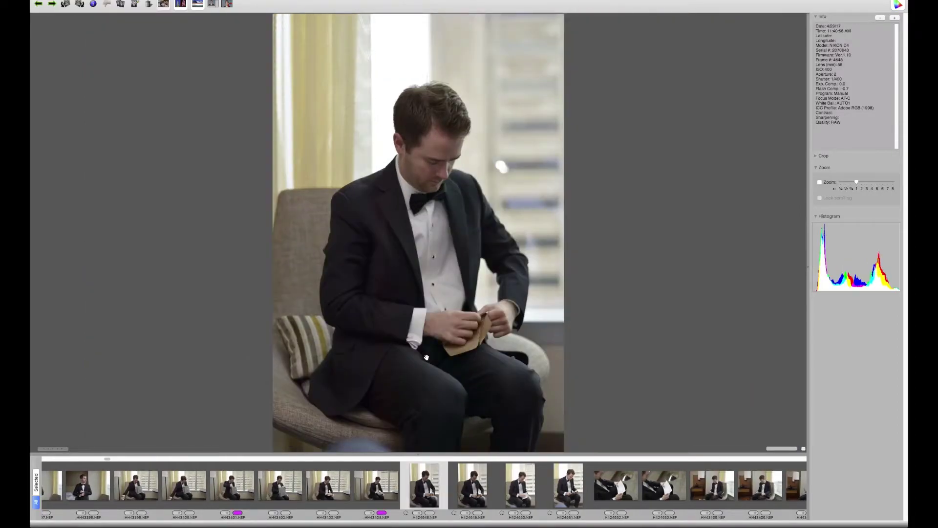
pyautogui.press('Right')
pyautogui.press('Right')
pyautogui.press('Right')
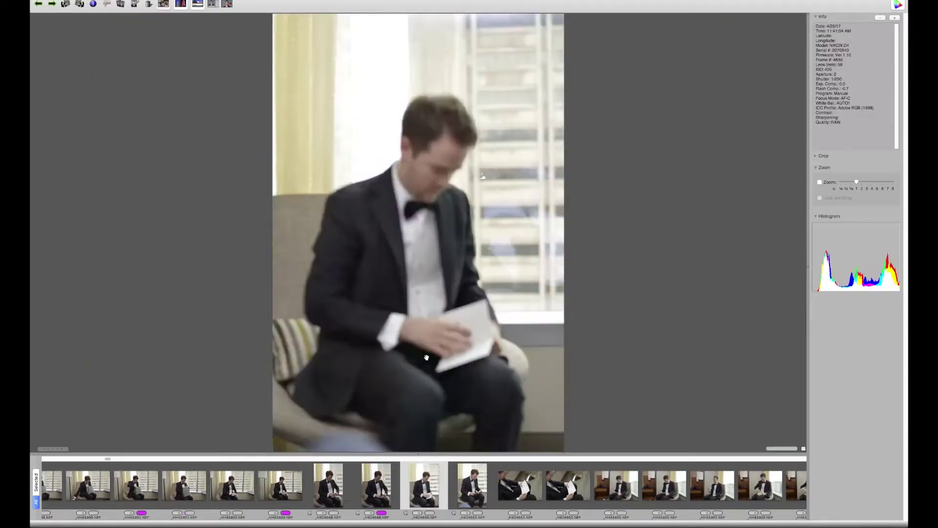
pyautogui.press('1')
pyautogui.press('Right')
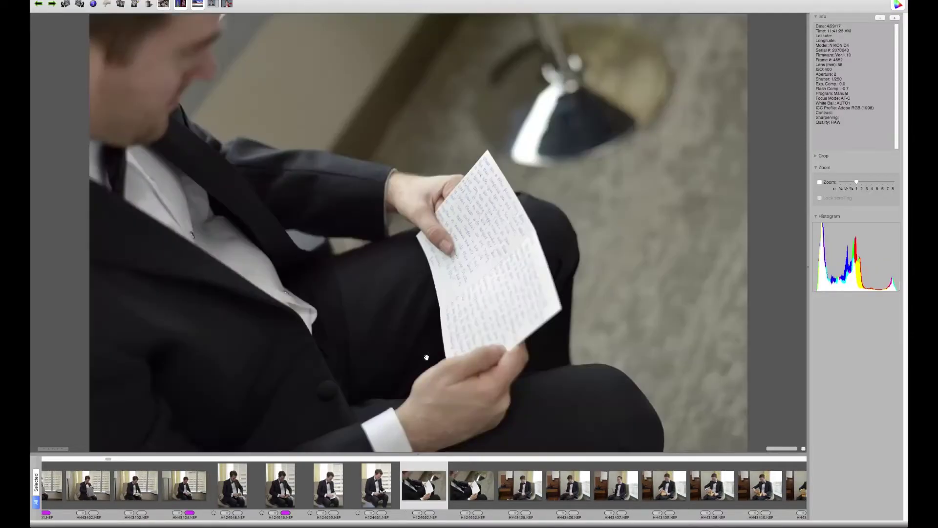
pyautogui.press('Right')
pyautogui.press('Right')
pyautogui.press('1')
pyautogui.press('Right')
pyautogui.press('Right')
# Step: Tag the groom's box-opening keepers, including frames 3409 and 3410, magenta
pyautogui.press('1')
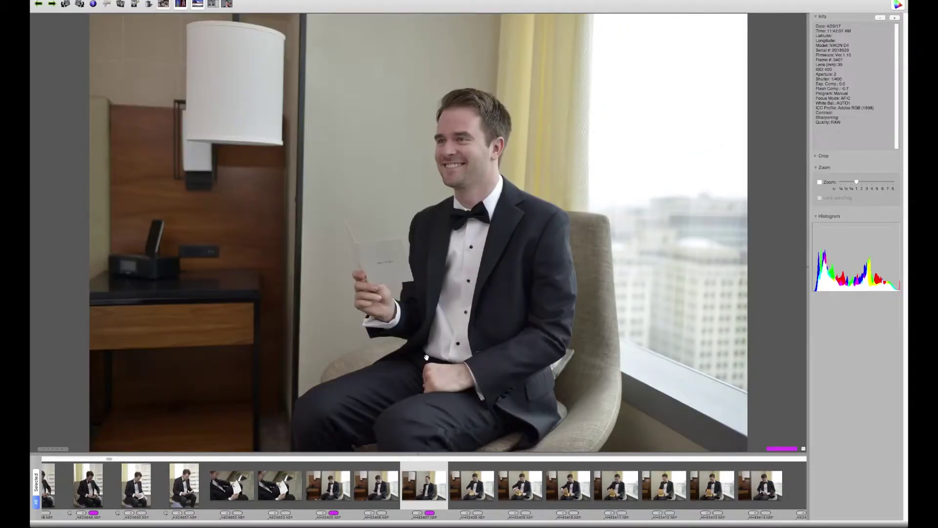
pyautogui.press('Right')
pyautogui.press('Right')
pyautogui.press('1')
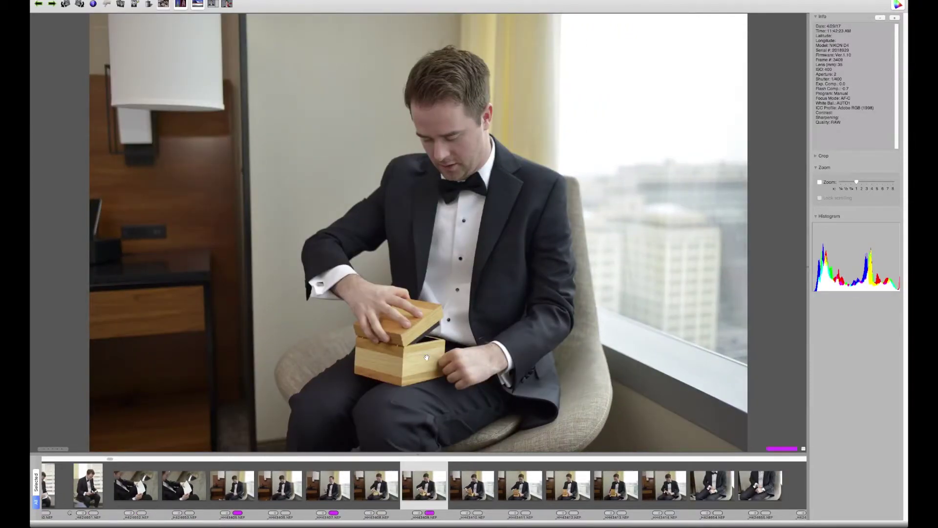
pyautogui.press('Right')
pyautogui.press('1')
pyautogui.press('Right')
pyautogui.press('Right')
pyautogui.press('Right')
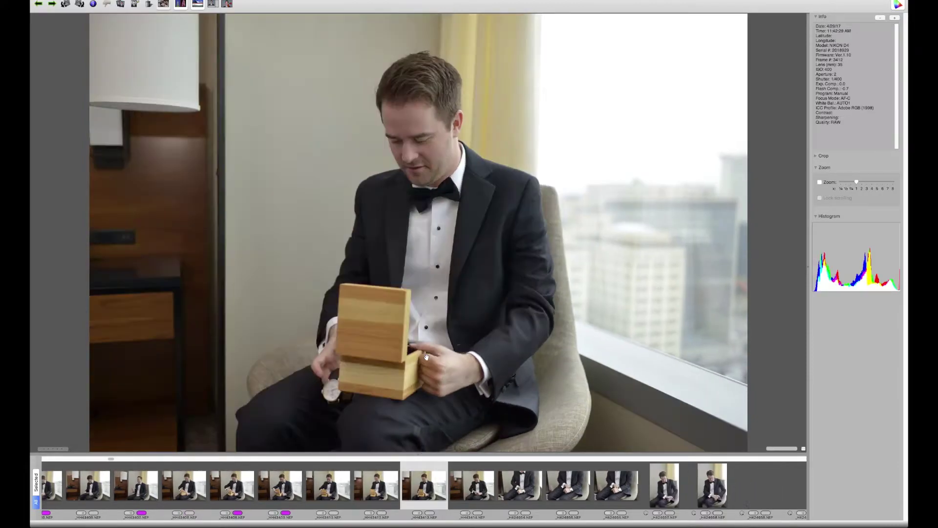
pyautogui.press('Right')
# Step: Tag watch shot 4654 magenta, then review the remaining watch and seated groom shots
pyautogui.press('Right')
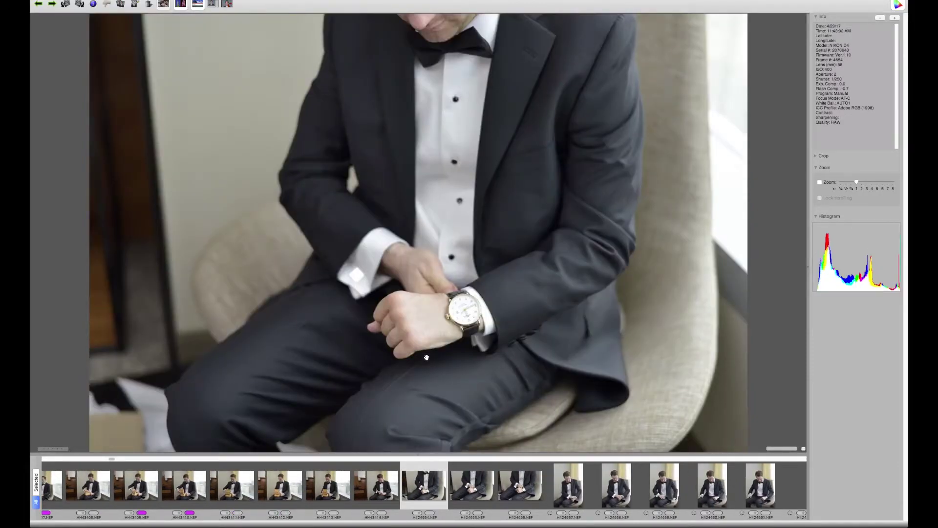
pyautogui.press('1')
pyautogui.press('Right')
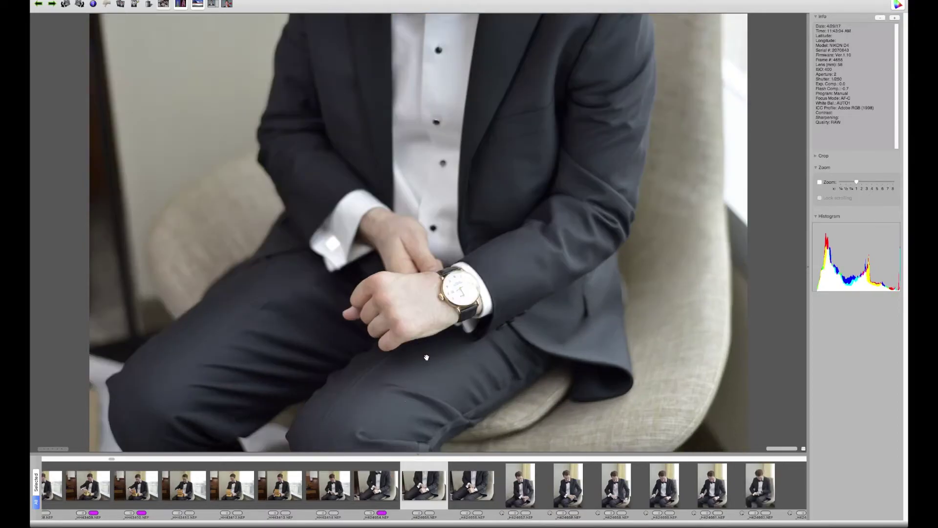
pyautogui.press('Right')
pyautogui.press('Right')
pyautogui.press('Left')
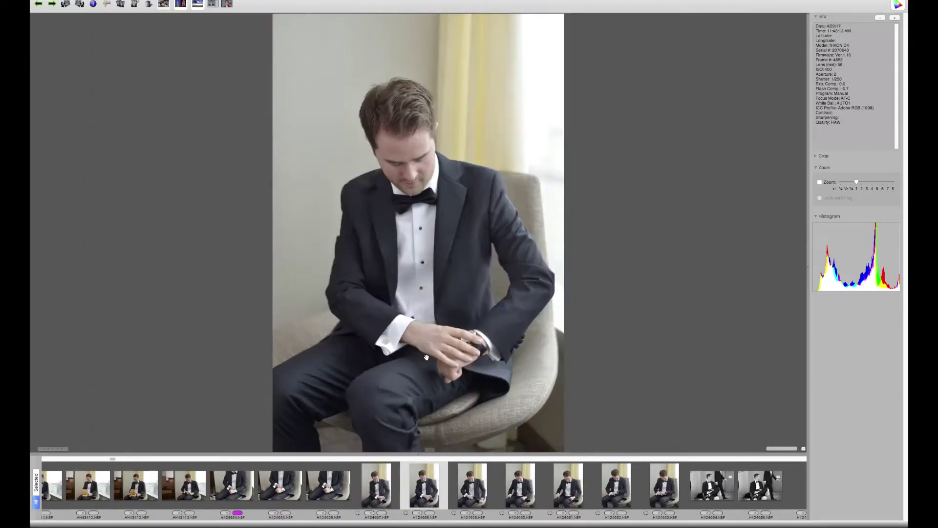
pyautogui.press('Left')
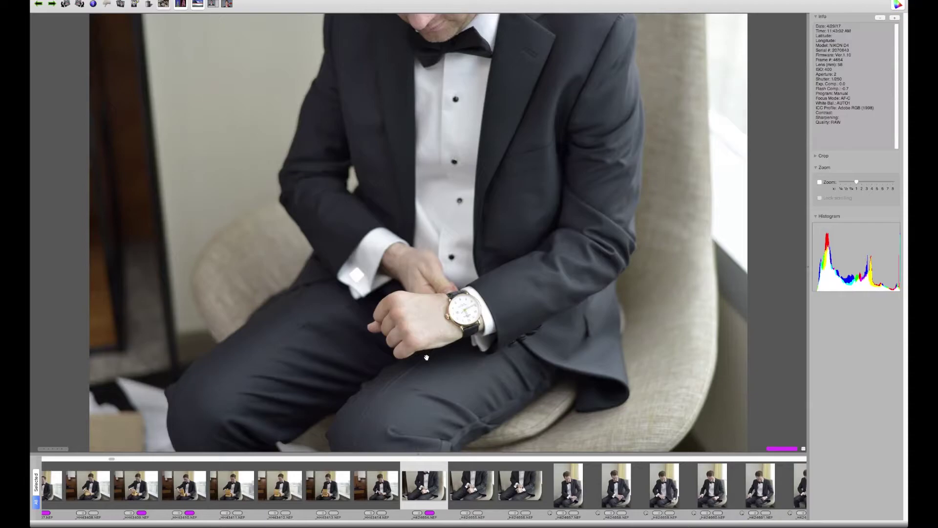
pyautogui.press('Right')
pyautogui.press('Right')
pyautogui.press('Right')
pyautogui.press('Right')
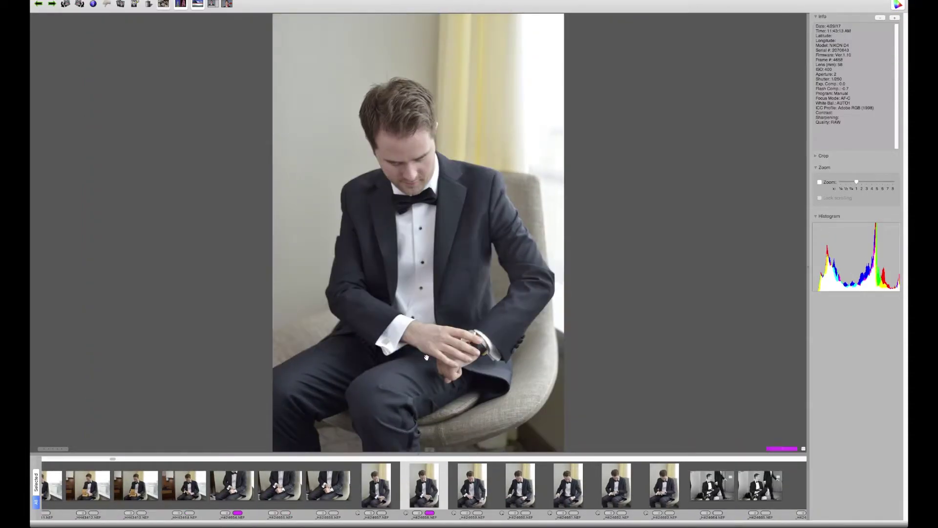
pyautogui.press('Right')
pyautogui.press('Right')
pyautogui.press('Right')
pyautogui.press('Right')
pyautogui.press('Right')
pyautogui.press('Right')
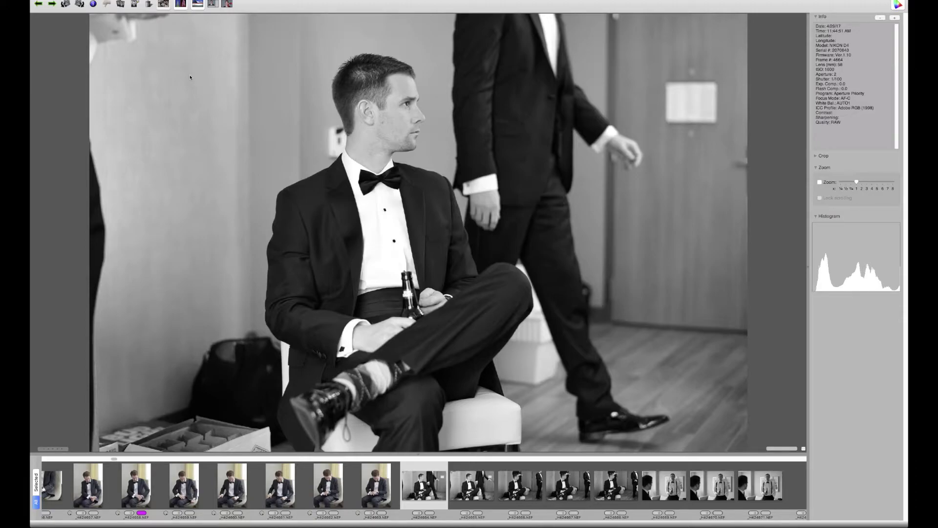
# Step: Tag the black-and-white groomsmen candids 4666, 4669, 4672, 4674 and 4676 magenta
pyautogui.press('Right')
pyautogui.press('Right')
pyautogui.press('6')
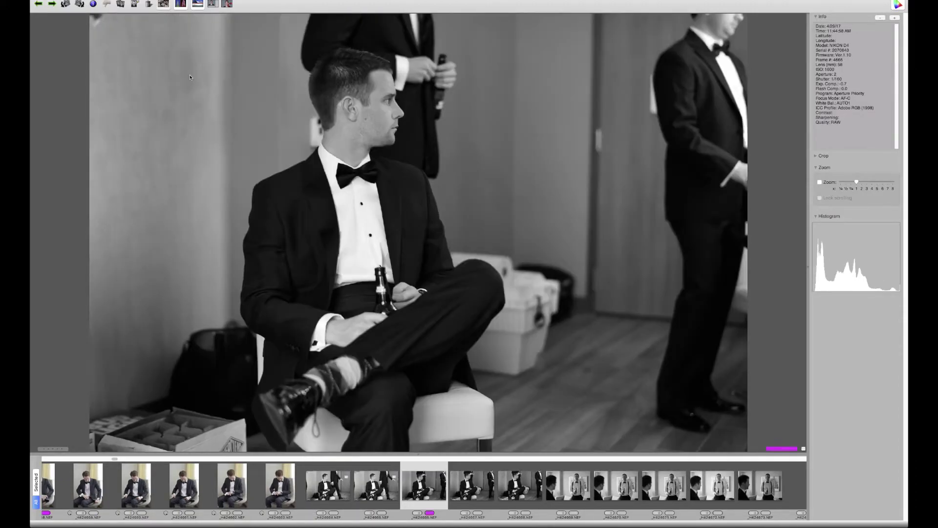
pyautogui.press('Right')
pyautogui.press('Right')
pyautogui.press('Right')
pyautogui.press('6')
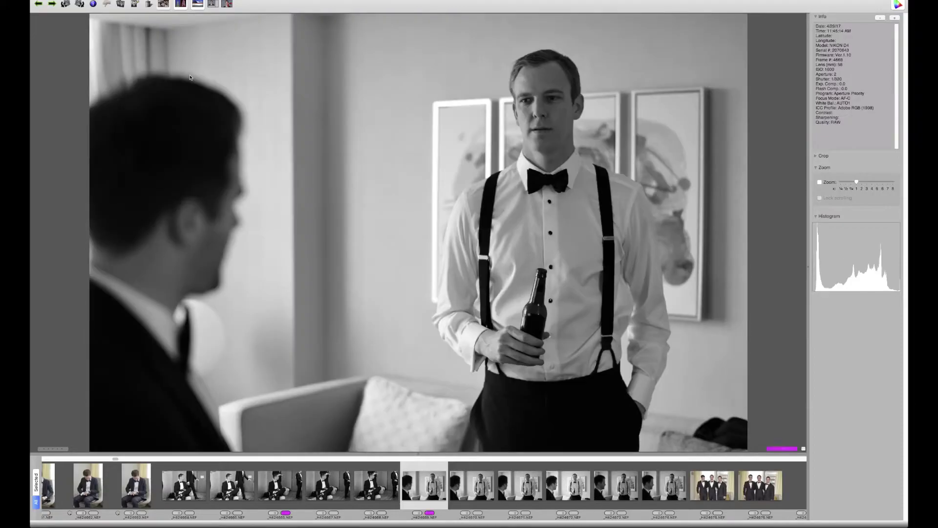
pyautogui.press('Right')
pyautogui.press('Right')
pyautogui.press('Right')
pyautogui.press('6')
pyautogui.press('Right')
pyautogui.press('Right')
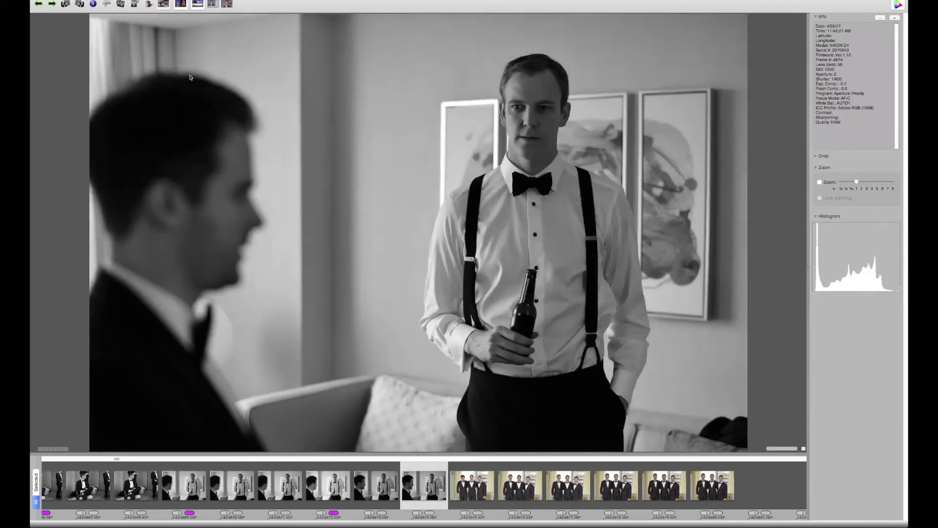
pyautogui.press('6')
pyautogui.press('Right')
pyautogui.press('Right')
pyautogui.press('6')
pyautogui.press('Right')
pyautogui.press('Right')
pyautogui.press('Right')
pyautogui.press('Right')
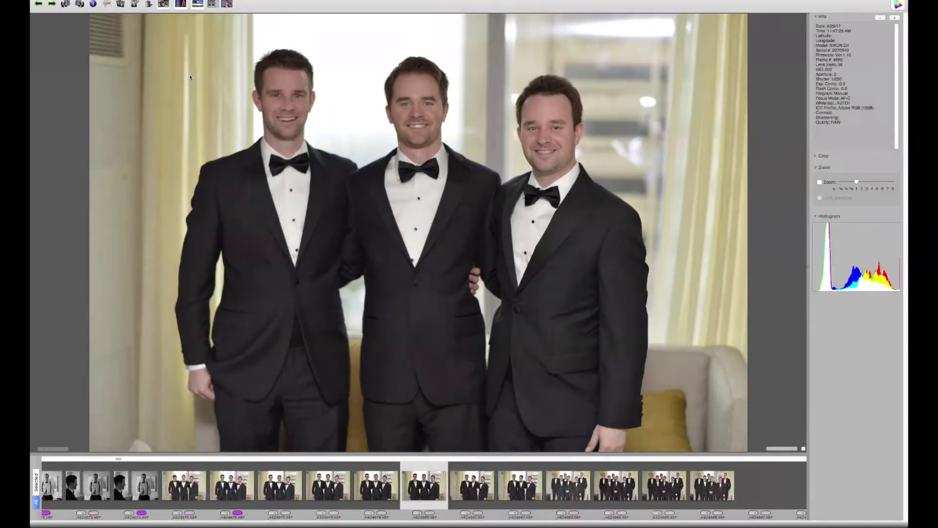
# Step: Tag group portraits 4683 and 4684 magenta, skipping the similar lineup shots
pyautogui.press('Right')
pyautogui.press('Right')
pyautogui.press('Right')
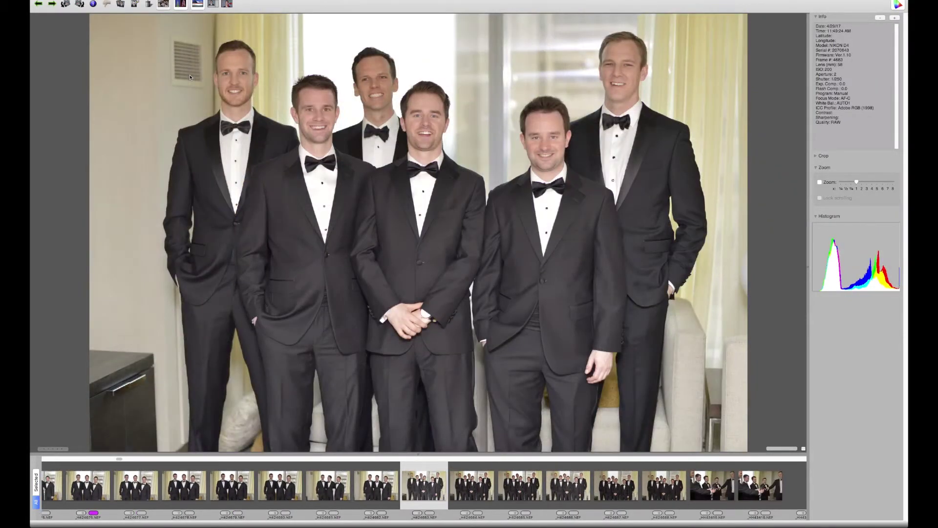
pyautogui.press('6')
pyautogui.press('Right')
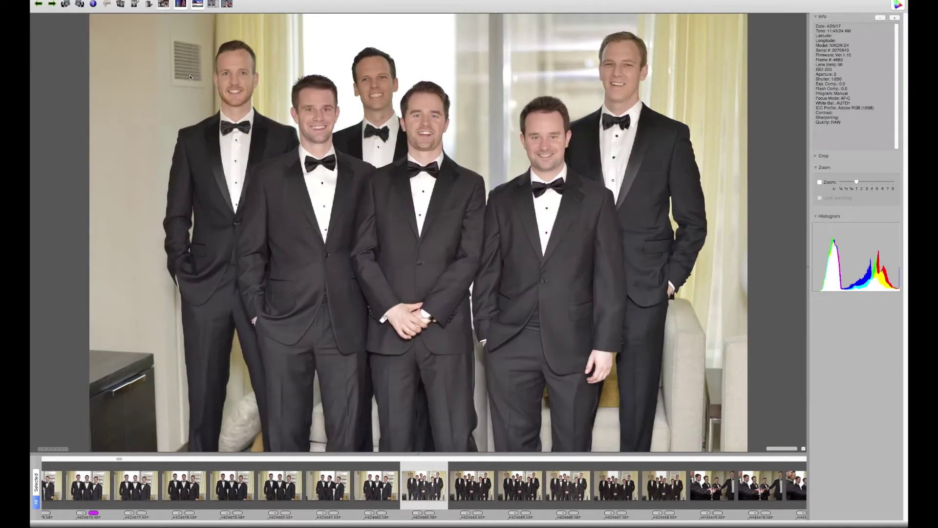
pyautogui.press('6')
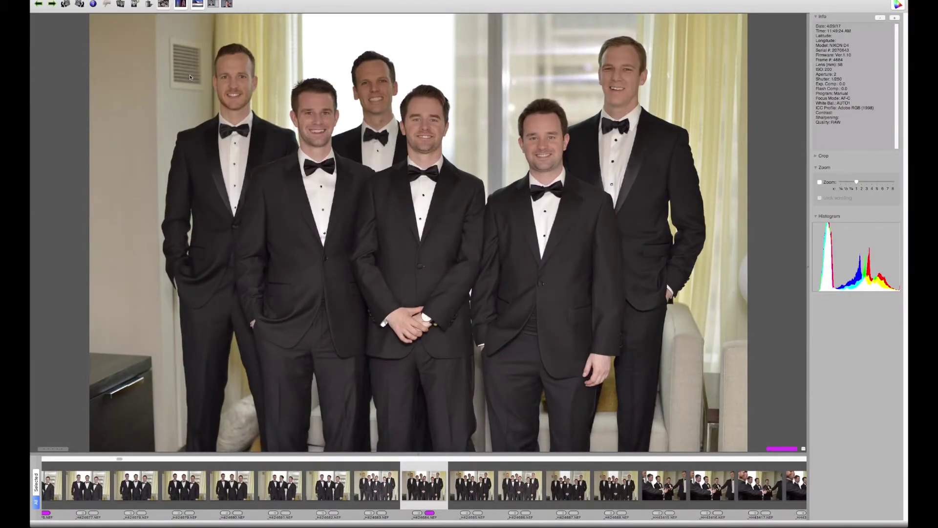
pyautogui.press('Right')
pyautogui.press('Right')
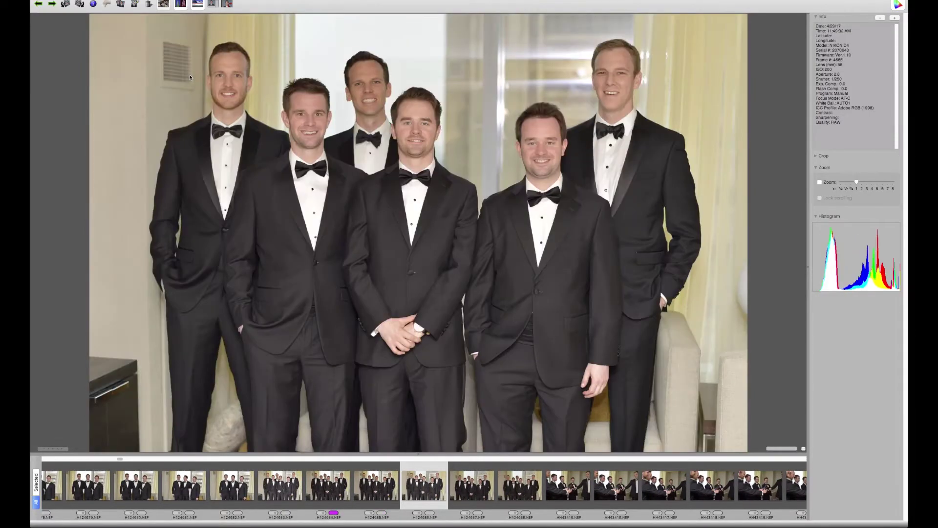
# Step: Tag beer-bottle toast shot HH43415 magenta and skip the remaining toast frames
pyautogui.press('Right')
pyautogui.press('Right')
pyautogui.press('Right')
pyautogui.press('6')
pyautogui.press('Right')
pyautogui.press('Left')
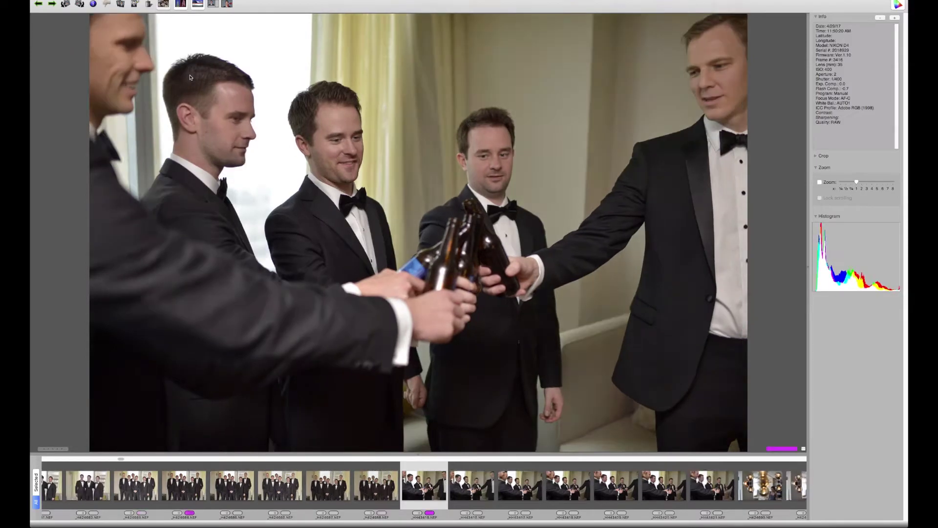
pyautogui.press('Right')
pyautogui.press('Right')
pyautogui.press('Right')
pyautogui.press('Right')
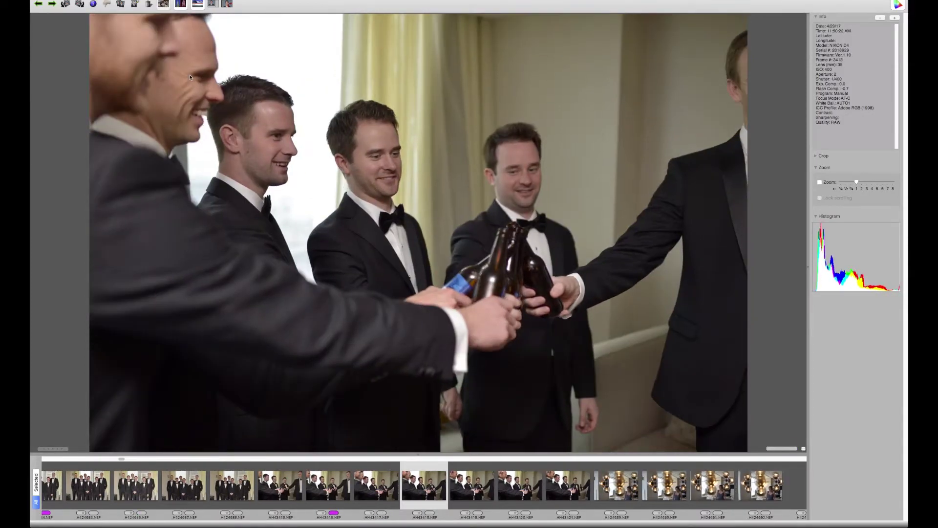
# Step: Compare the neighbouring bridesmaid-under-chandelier shots
pyautogui.press('Right')
pyautogui.press('Right')
pyautogui.press('Right')
pyautogui.press('Right')
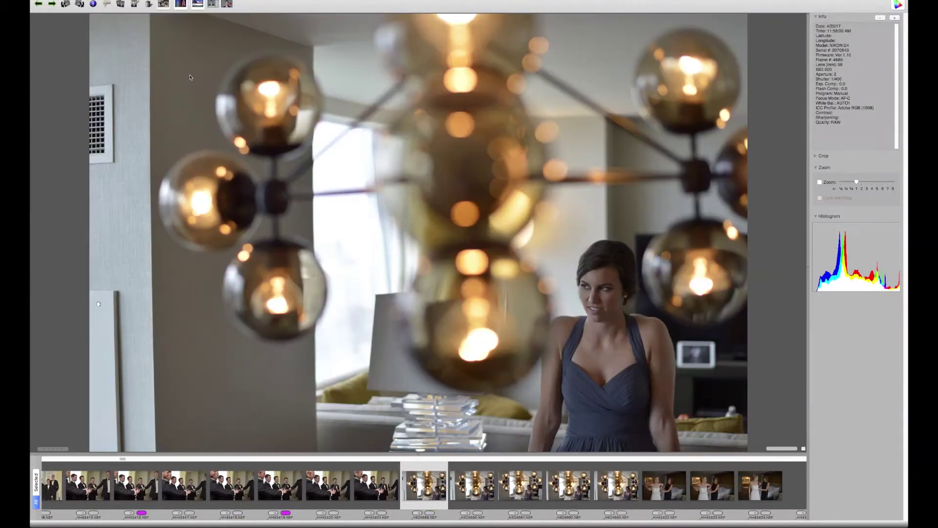
pyautogui.press('Left')
pyautogui.press('Right')
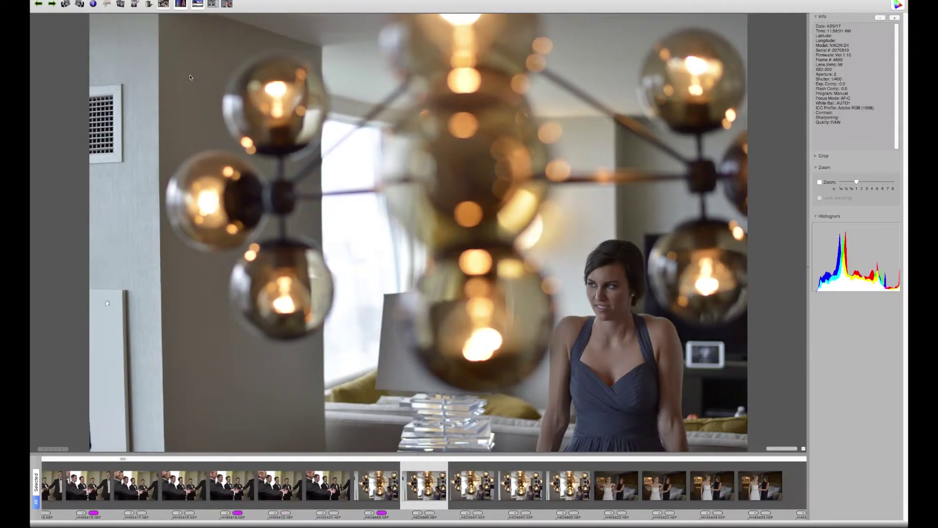
pyautogui.press('Right')
pyautogui.press('Right')
pyautogui.press('Right')
pyautogui.press('Right')
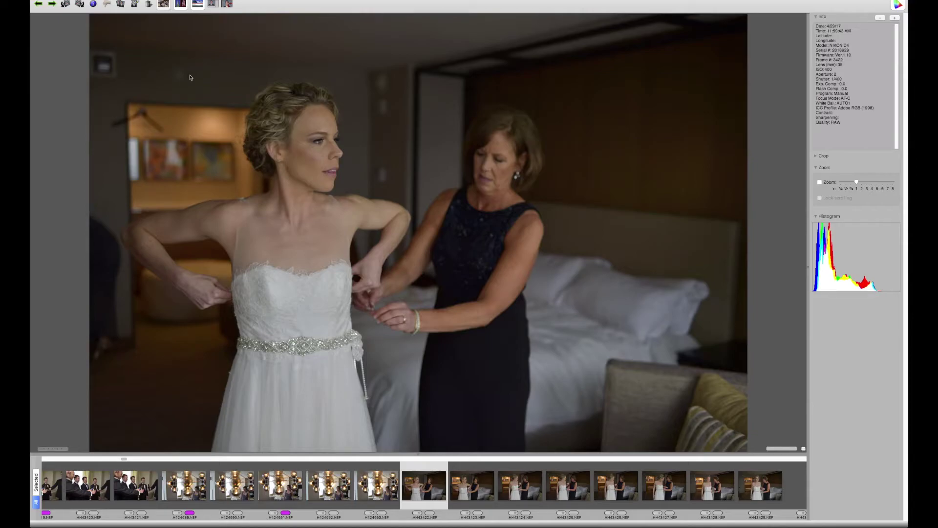
# Step: Review the dress-fitting photos and the hands-on-waist and sash close-ups untagged
pyautogui.press('Right')
pyautogui.press('Right')
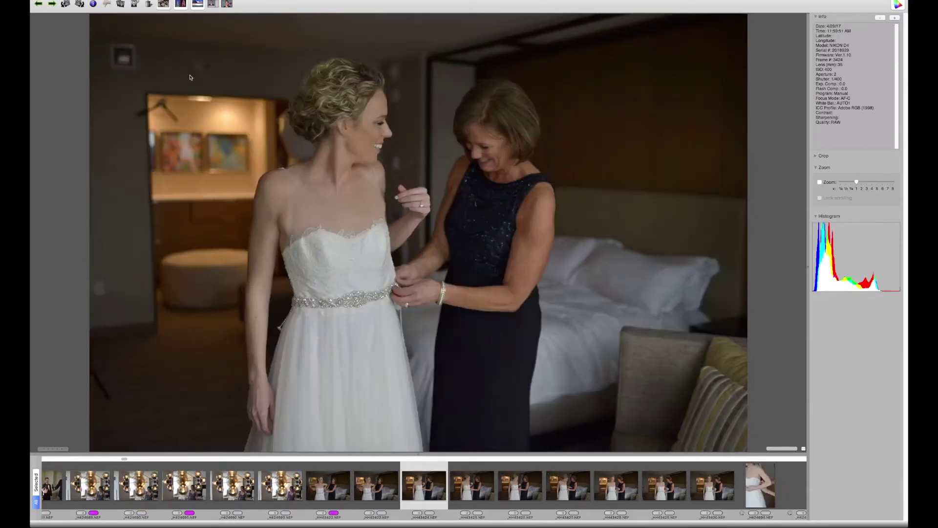
pyautogui.press('Right')
pyautogui.press('Right')
pyautogui.press('Right')
pyautogui.press('Right')
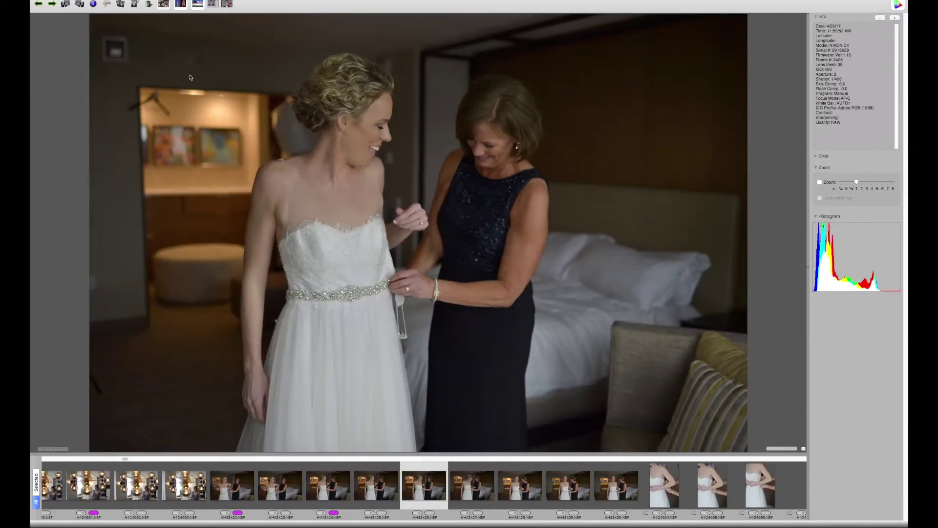
pyautogui.press('Right')
pyautogui.press('Right')
pyautogui.press('Right')
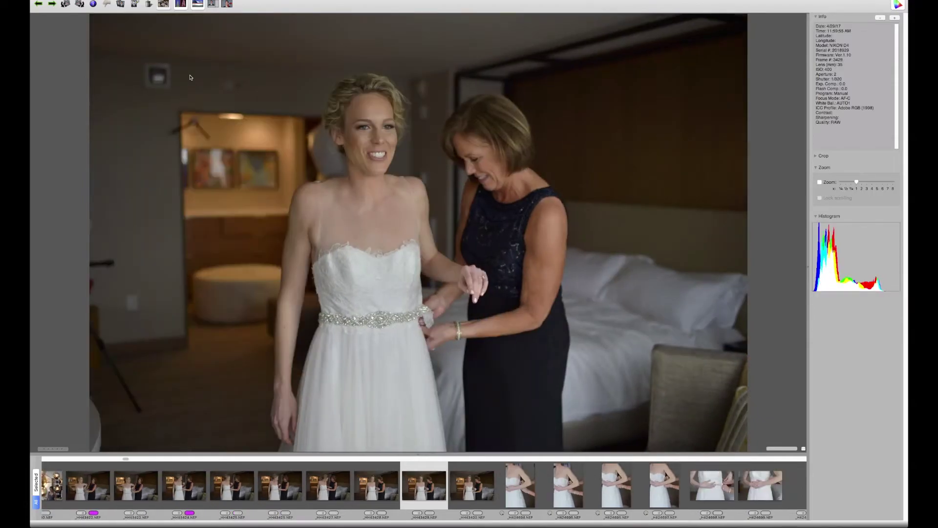
pyautogui.press('Right')
pyautogui.press('Right')
pyautogui.press('Right')
pyautogui.press('Right')
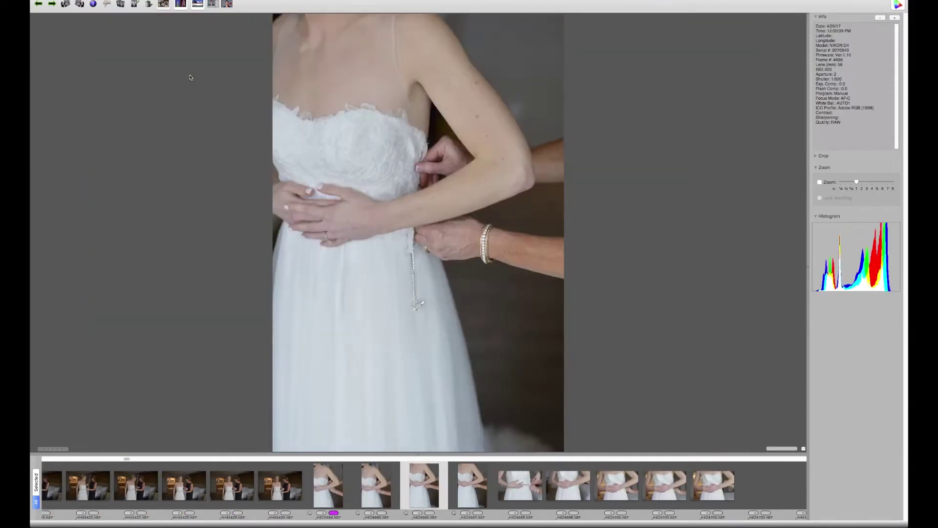
pyautogui.press('Right')
pyautogui.press('Right')
pyautogui.press('Right')
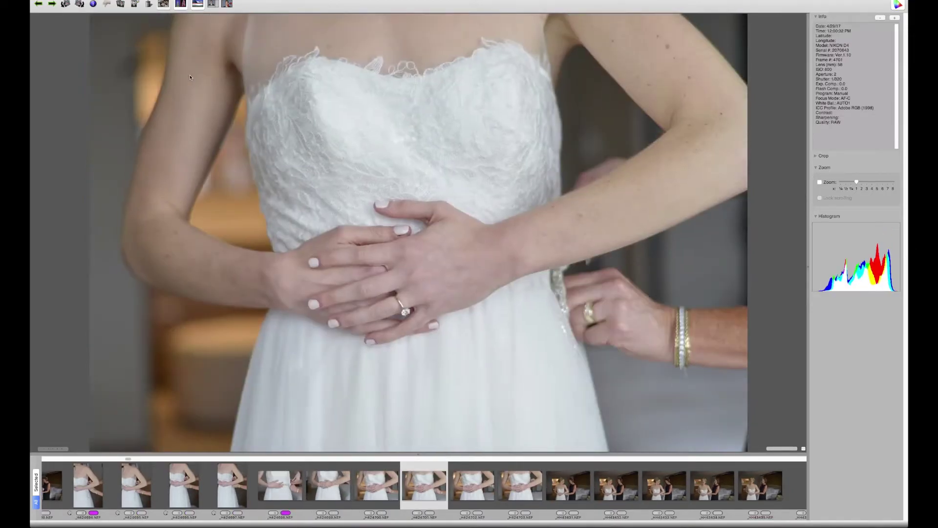
pyautogui.press('Right')
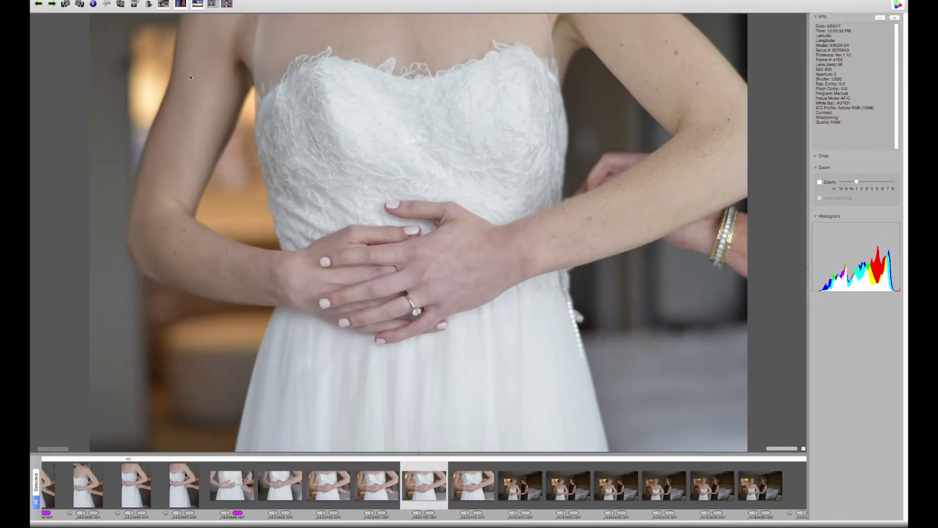
pyautogui.press('Left')
pyautogui.press('Left')
pyautogui.press('Left')
pyautogui.press('Left')
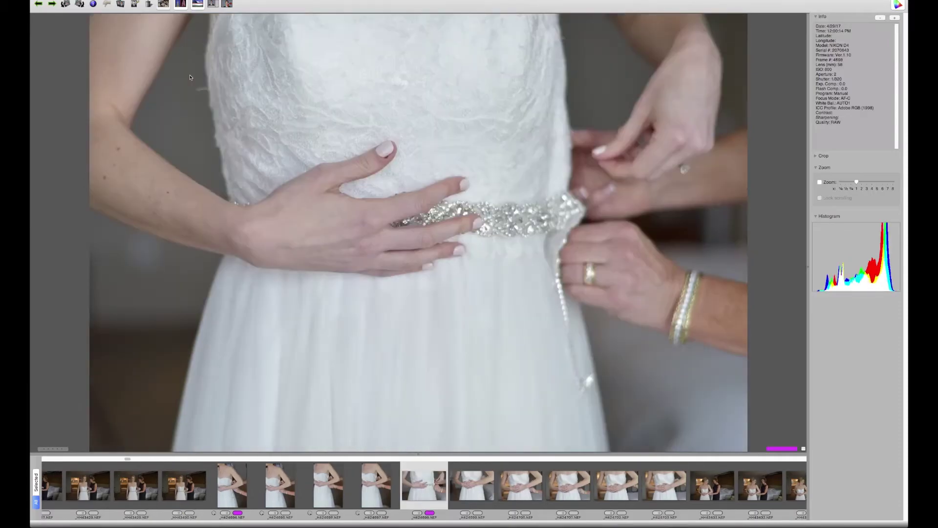
pyautogui.press('Right')
pyautogui.press('Right')
pyautogui.press('Right')
pyautogui.press('Right')
pyautogui.press('Right')
pyautogui.press('Right')
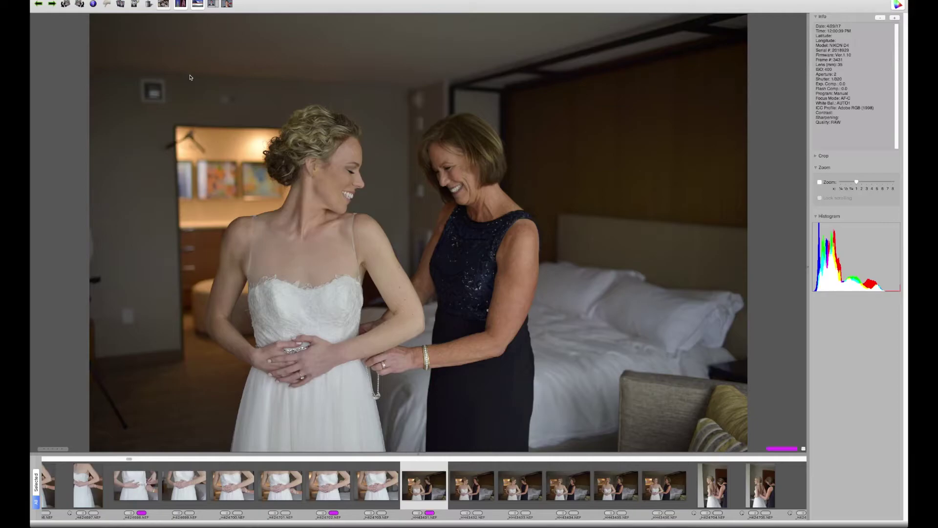
# Step: Review the dress-fastening shots and dress-hem close-ups, reaching the bride at the window
pyautogui.press('Right')
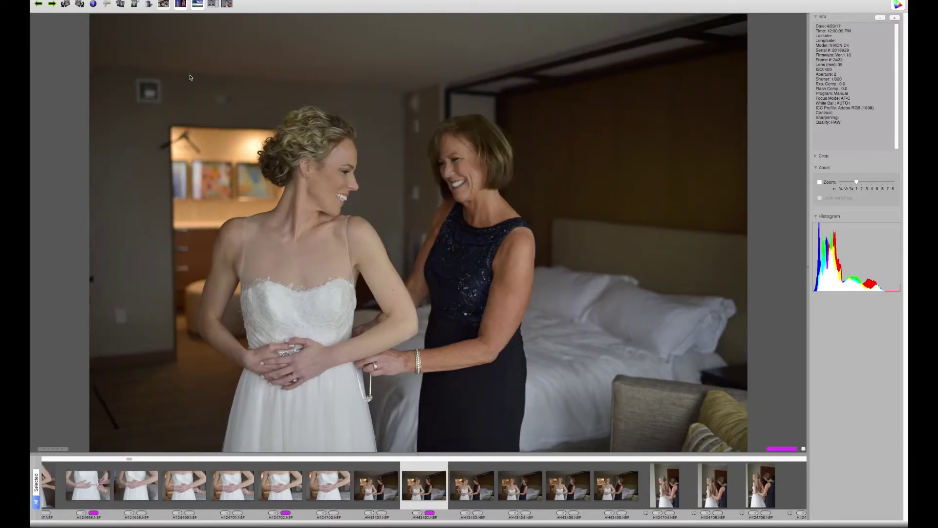
pyautogui.press('Right')
pyautogui.press('Right')
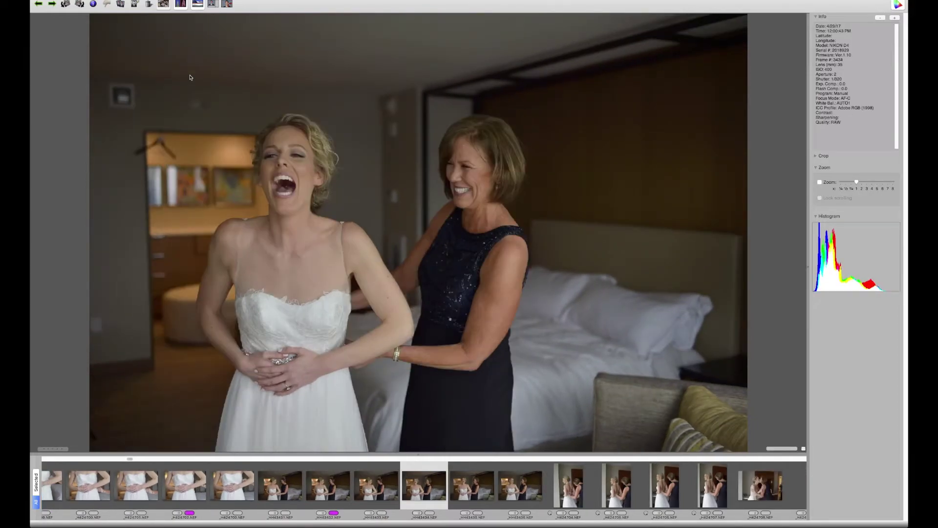
pyautogui.press('Right')
pyautogui.press('Right')
pyautogui.press('Right')
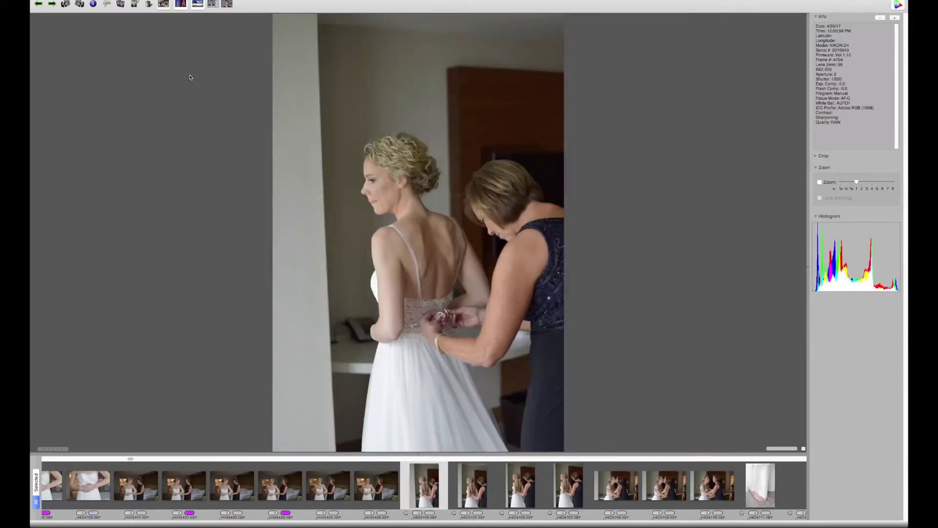
pyautogui.press('Right')
pyautogui.press('Right')
pyautogui.press('Right')
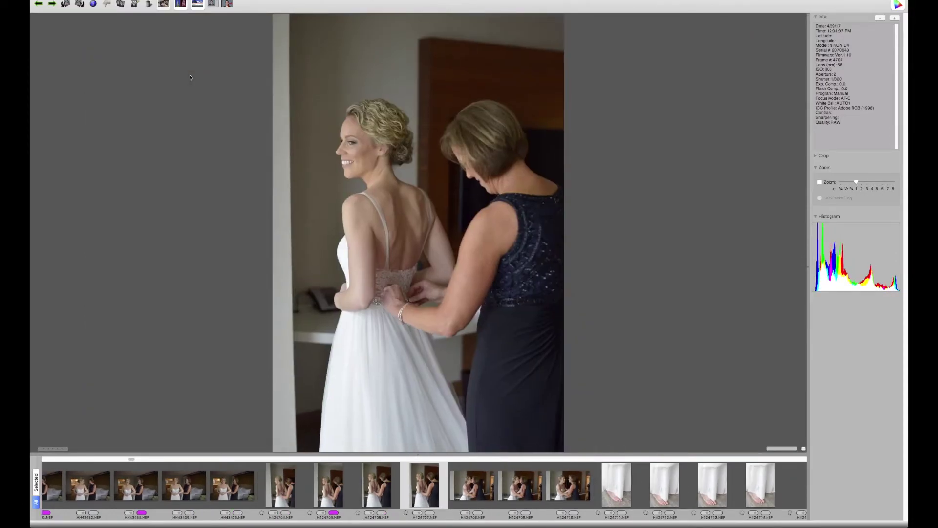
pyautogui.press('Left')
pyautogui.press('Left')
pyautogui.press('Right')
pyautogui.press('Right')
pyautogui.press('Right')
pyautogui.press('Right')
pyautogui.press('Right')
pyautogui.press('Right')
pyautogui.press('Right')
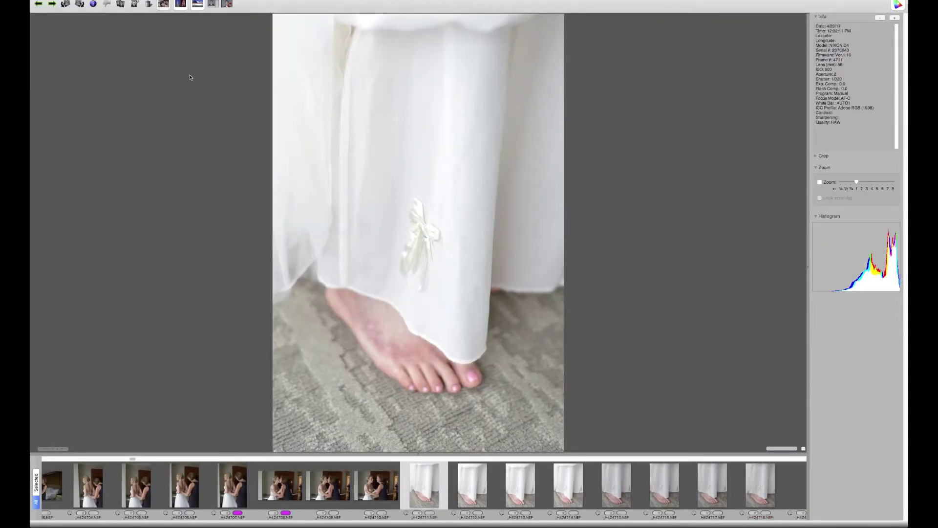
pyautogui.press('Right')
pyautogui.press('Right')
pyautogui.press('Right')
pyautogui.press('Right')
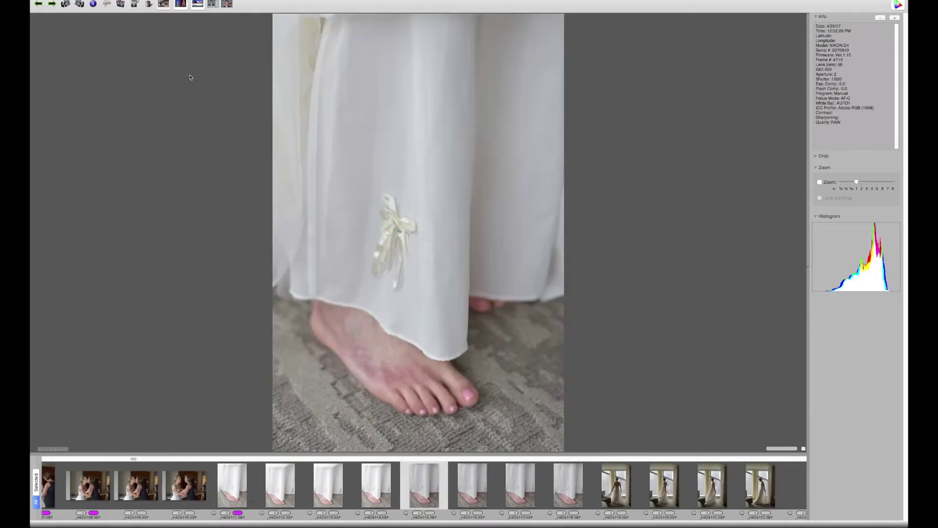
pyautogui.press('Left')
pyautogui.press('Left')
pyautogui.press('Left')
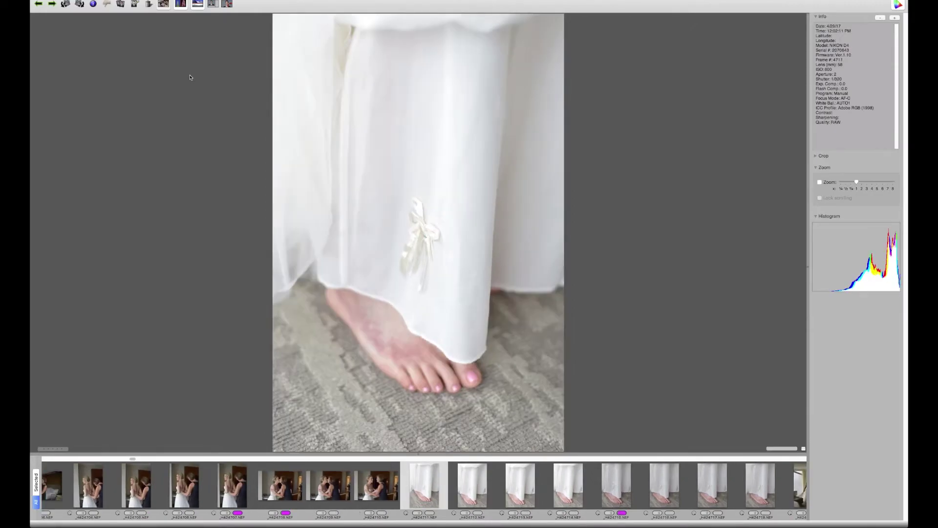
pyautogui.press('Right')
pyautogui.press('Right')
pyautogui.press('Right')
pyautogui.press('Right')
pyautogui.press('Right')
pyautogui.press('Right')
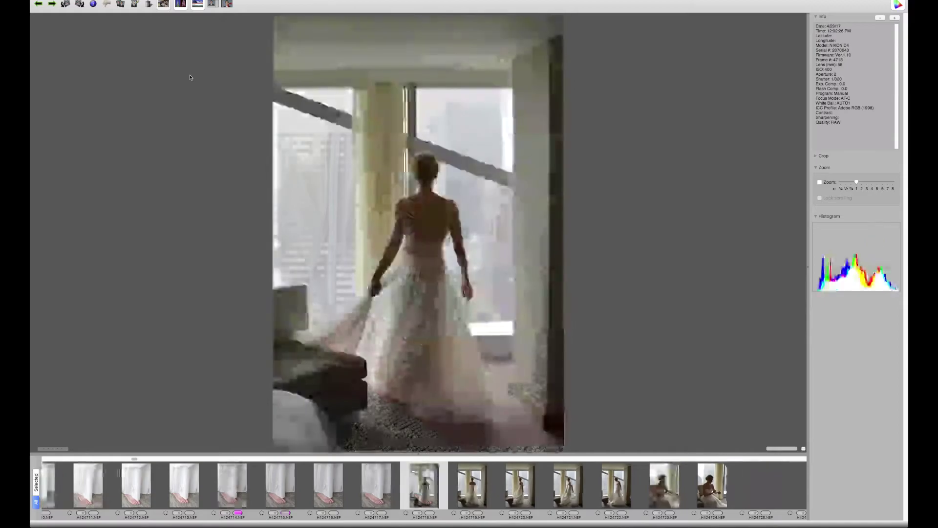
# Step: Tag window and seated-bride shots _H424718, _H424720, _H424724 and _H424728 magenta
pyautogui.press('6')
pyautogui.press('Right')
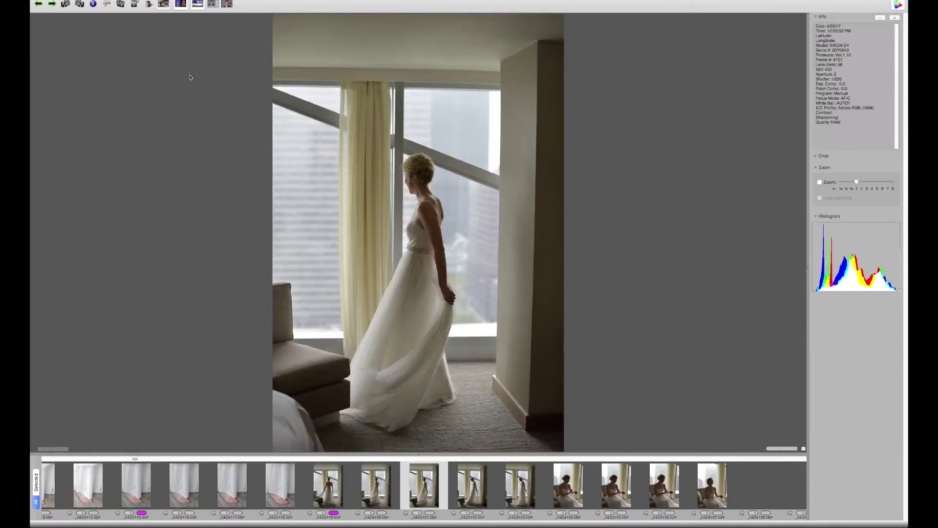
pyautogui.press('6')
pyautogui.press('Right')
pyautogui.press('Right')
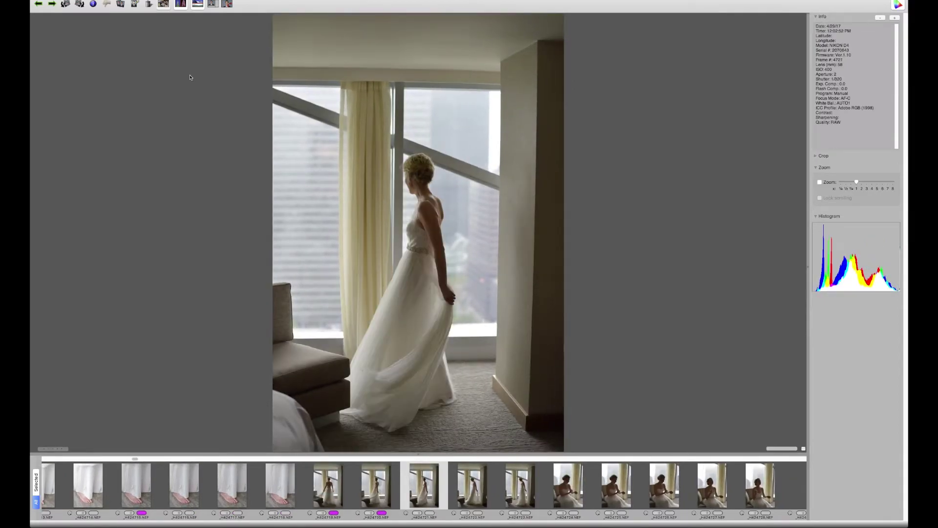
pyautogui.press('Right')
pyautogui.press('Right')
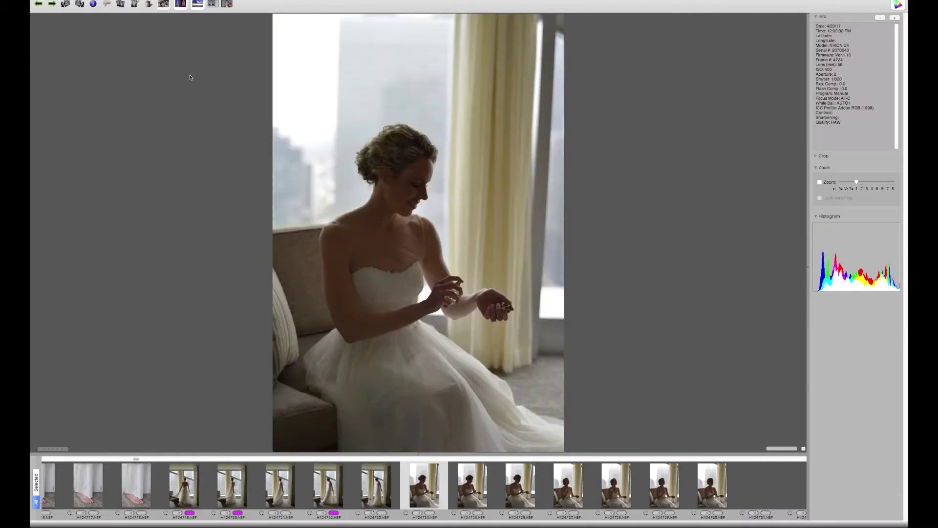
pyautogui.press('6')
pyautogui.press('Right')
pyautogui.press('Right')
pyautogui.press('Right')
pyautogui.press('Right')
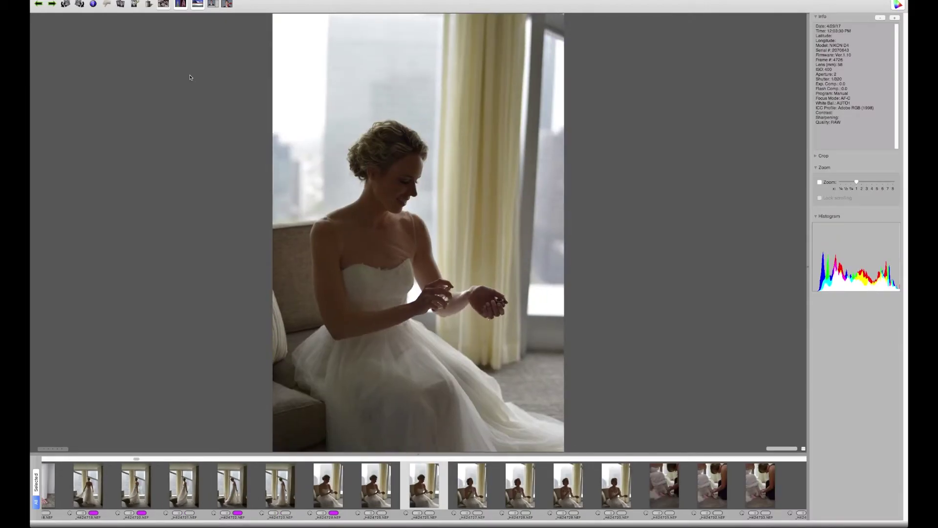
pyautogui.press('6')
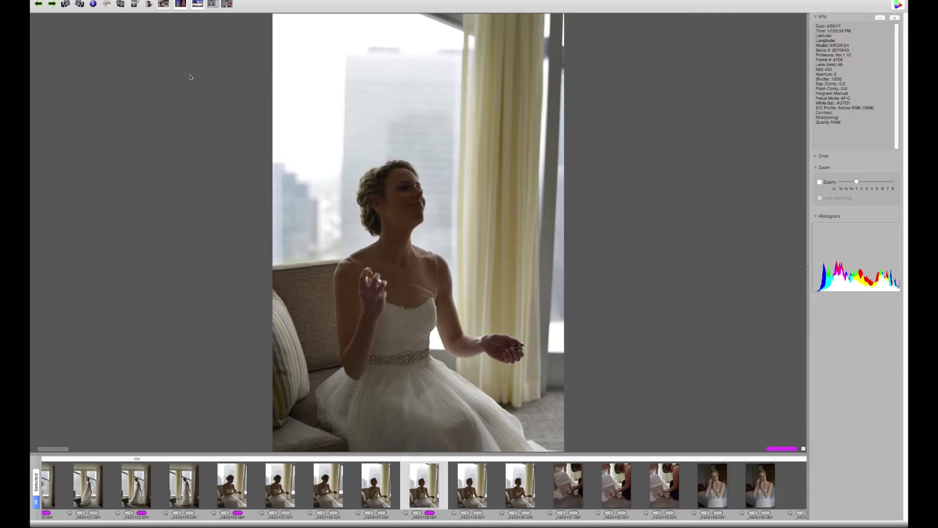
pyautogui.press('Left')
pyautogui.press('Left')
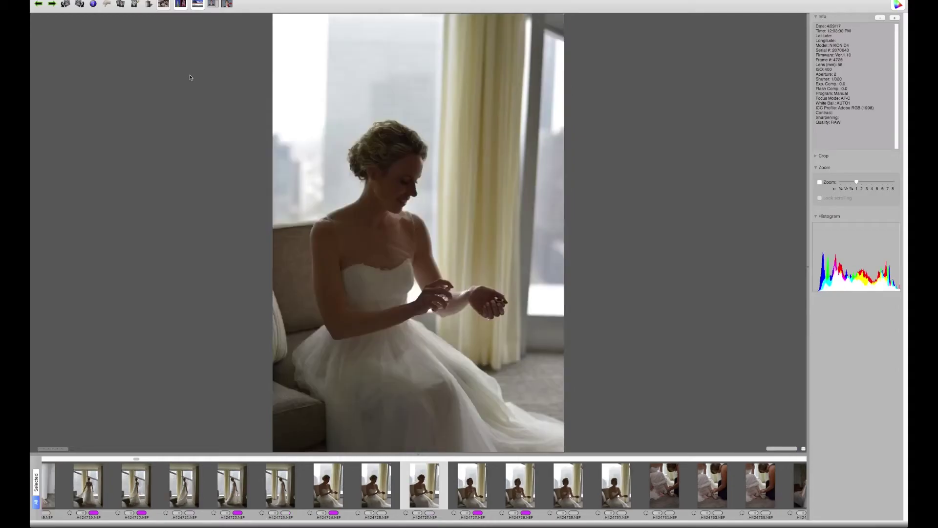
# Step: Review the sofa, shoe-fastening and earring shots untagged, settling on _H424741
pyautogui.press('Right')
pyautogui.press('Right')
pyautogui.press('Right')
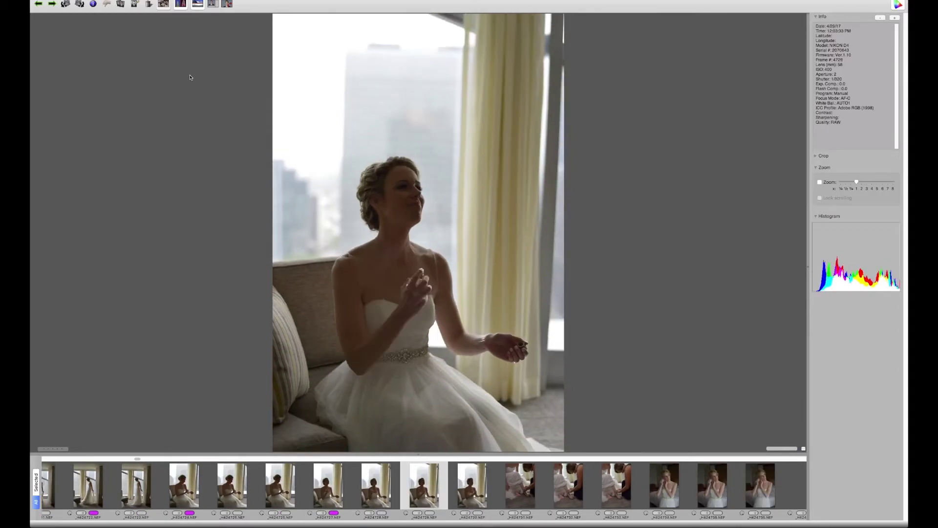
pyautogui.press('Right')
pyautogui.press('Right')
pyautogui.press('Right')
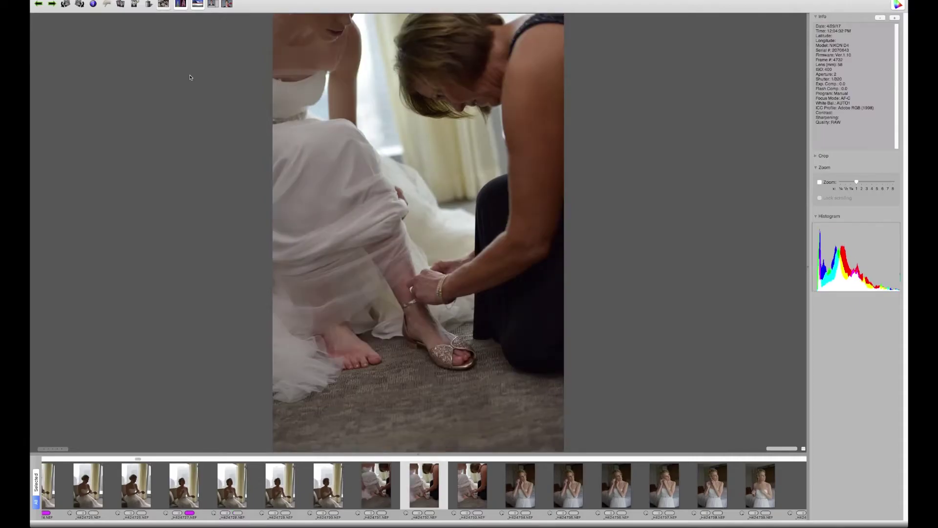
pyautogui.press('Right')
pyautogui.press('Right')
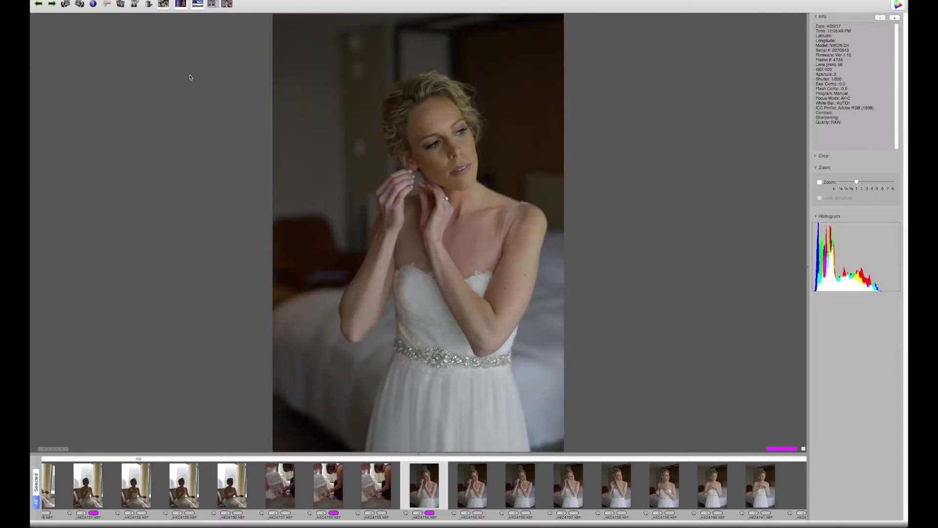
pyautogui.press('Right')
pyautogui.press('Right')
pyautogui.press('Right')
pyautogui.press('Left')
pyautogui.press('Left')
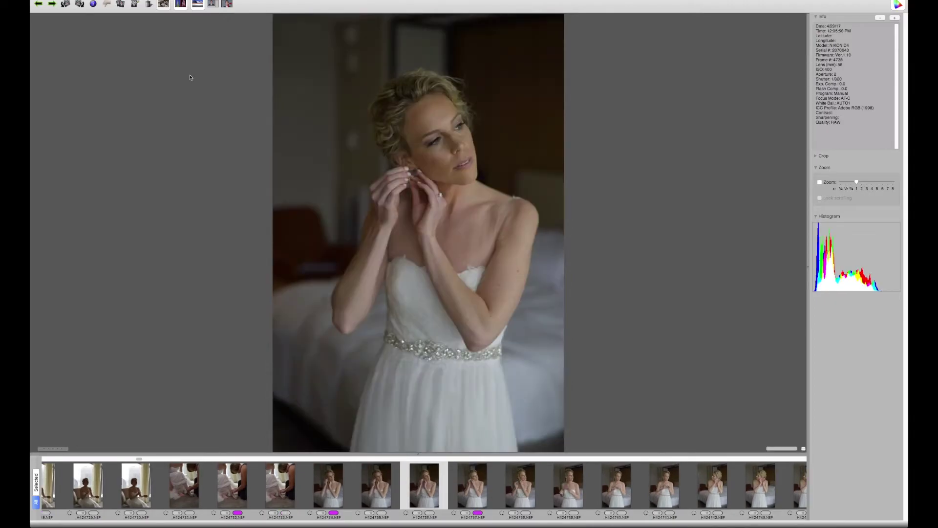
pyautogui.press('Right')
pyautogui.press('Right')
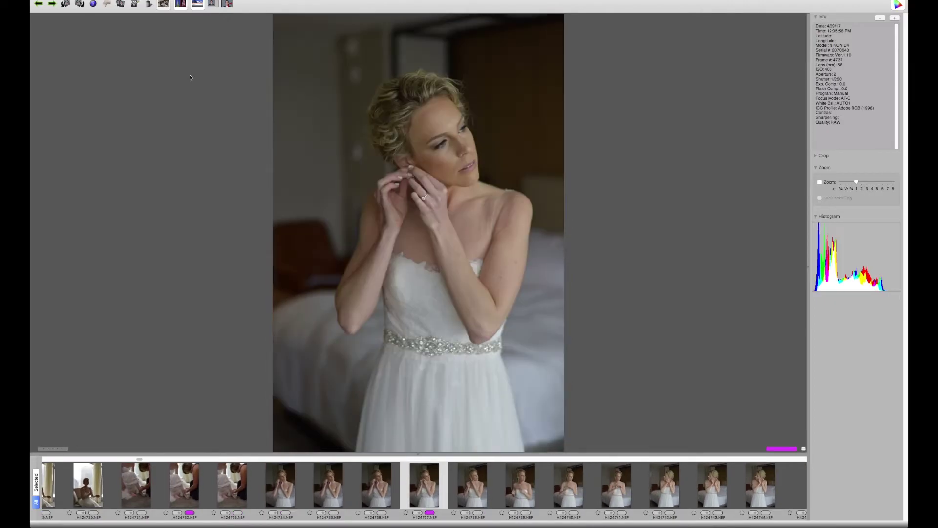
pyautogui.press('Right')
pyautogui.press('Right')
pyautogui.press('Right')
pyautogui.press('Right')
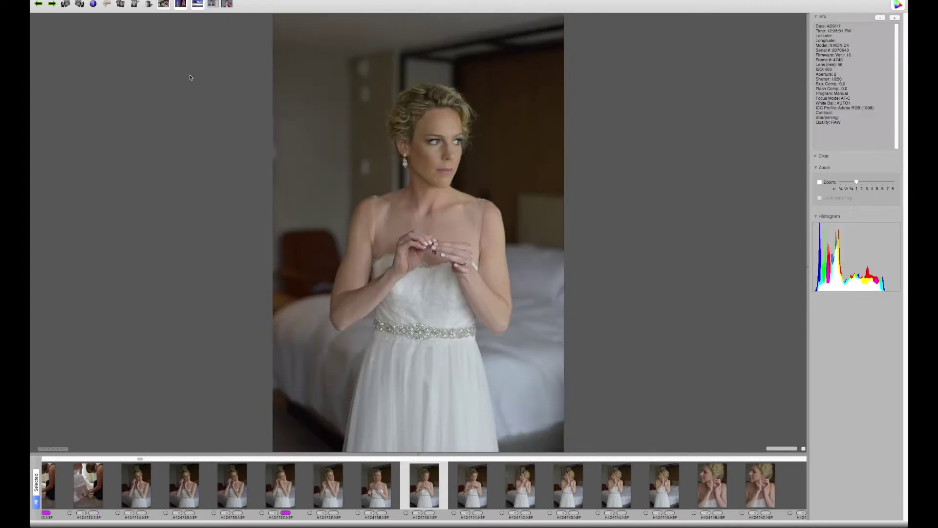
pyautogui.press('Right')
pyautogui.press('Left')
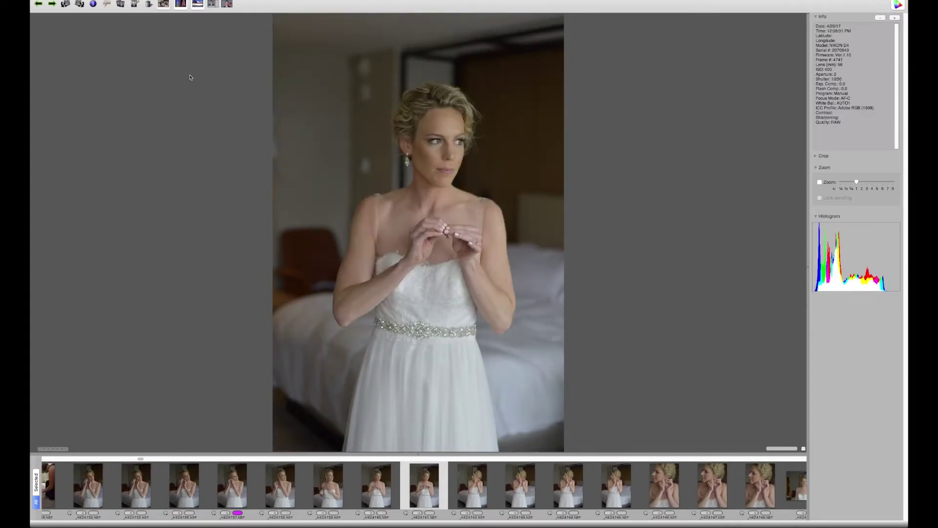
# Step: Tag earring shots _H424741, _H424742 and _H424744 magenta
pyautogui.press('8')
pyautogui.press('Right')
pyautogui.press('8')
pyautogui.press('Right')
pyautogui.press('Right')
pyautogui.press('8')
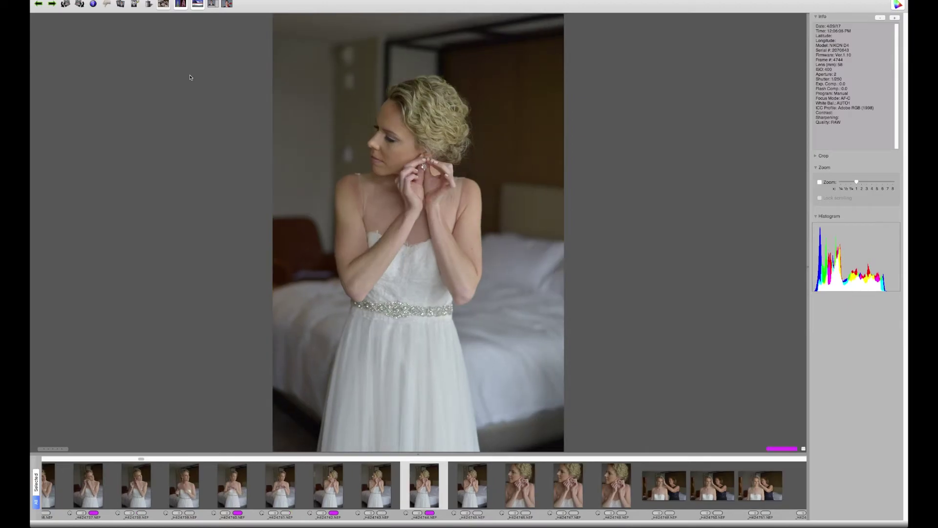
pyautogui.press('Left')
pyautogui.press('Left')
# Step: Tag earring shots _H424746 and _H424749 magenta, returning to _H424749
pyautogui.press('Right')
pyautogui.press('Right')
pyautogui.press('Right')
pyautogui.press('Right')
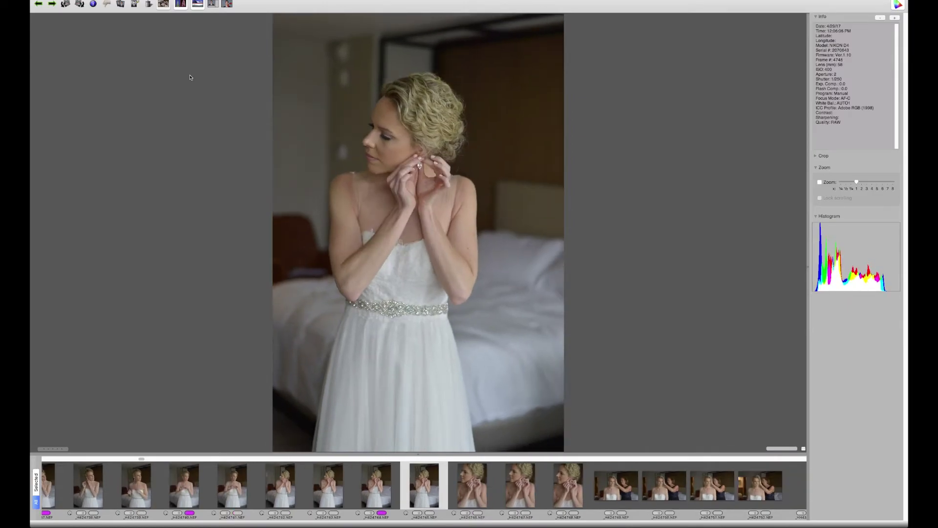
pyautogui.press('8')
pyautogui.press('Right')
pyautogui.press('Right')
pyautogui.press('Right')
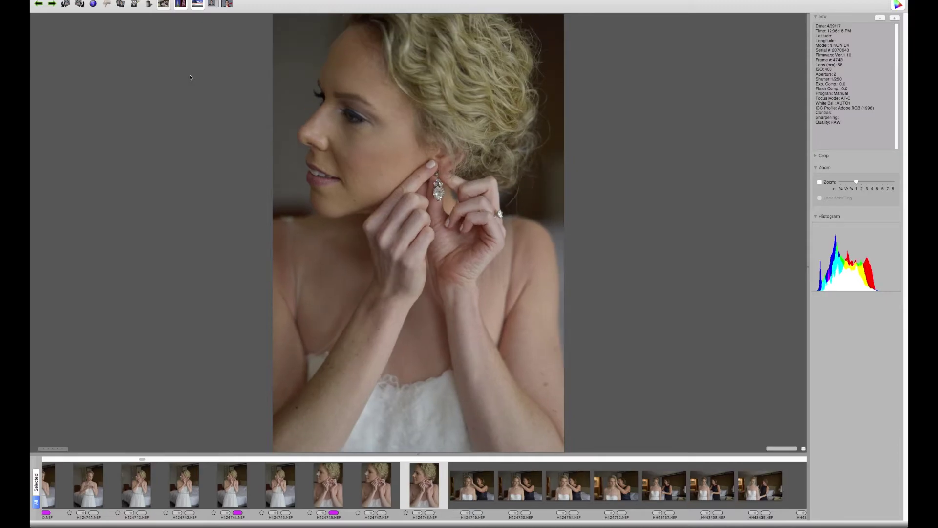
pyautogui.press('8')
pyautogui.press('Right')
pyautogui.press('Right')
pyautogui.press('Left')
pyautogui.press('Left')
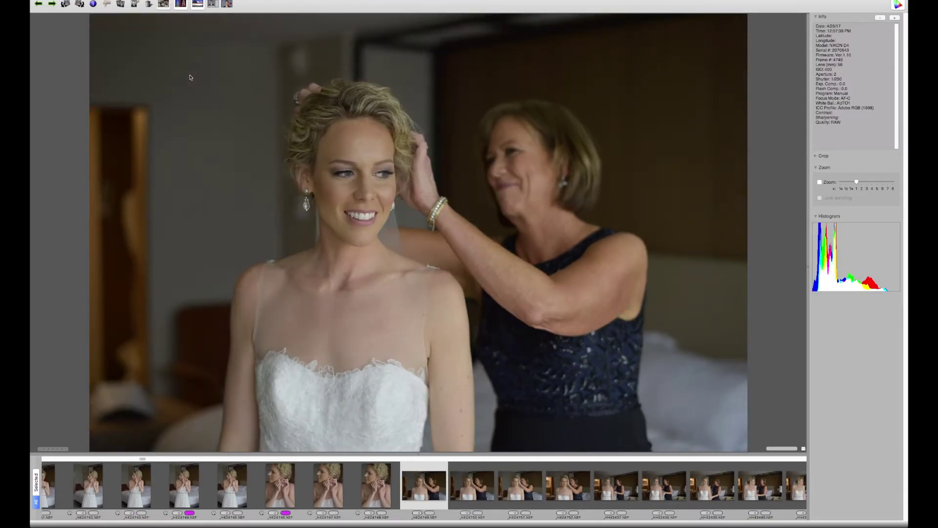
# Step: Tag _H424750, _H424751 and the veil-fixing shot _HH43437 magenta as keepers
pyautogui.press('Right')
pyautogui.press('8')
pyautogui.press('Right')
pyautogui.press('8')
pyautogui.press('Right')
pyautogui.press('Left')
pyautogui.press('Right')
pyautogui.press('Right')
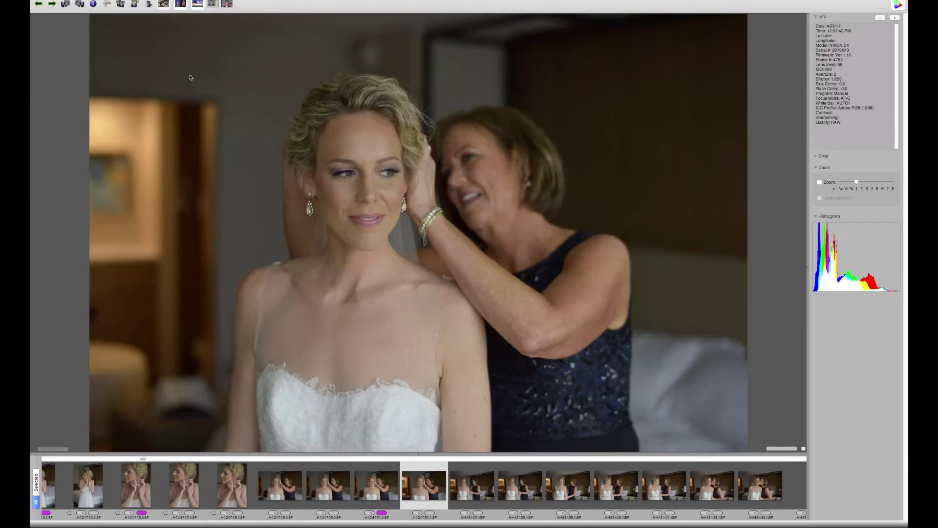
pyautogui.press('8')
# Step: Tag _HH43442 magenta, then move the keeper tag from _HH43442 to _HH43444
pyautogui.press('Right')
pyautogui.press('Right')
pyautogui.press('Right')
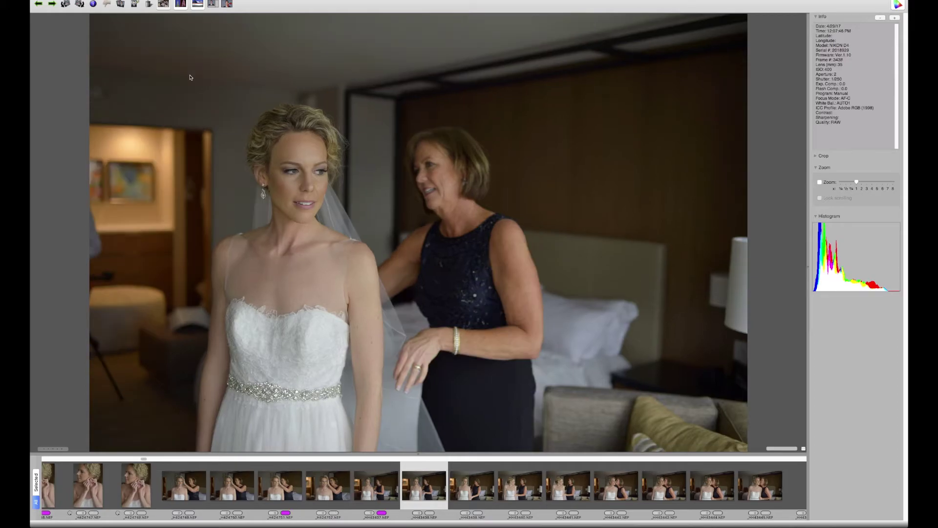
pyautogui.press('Right')
pyautogui.press('Right')
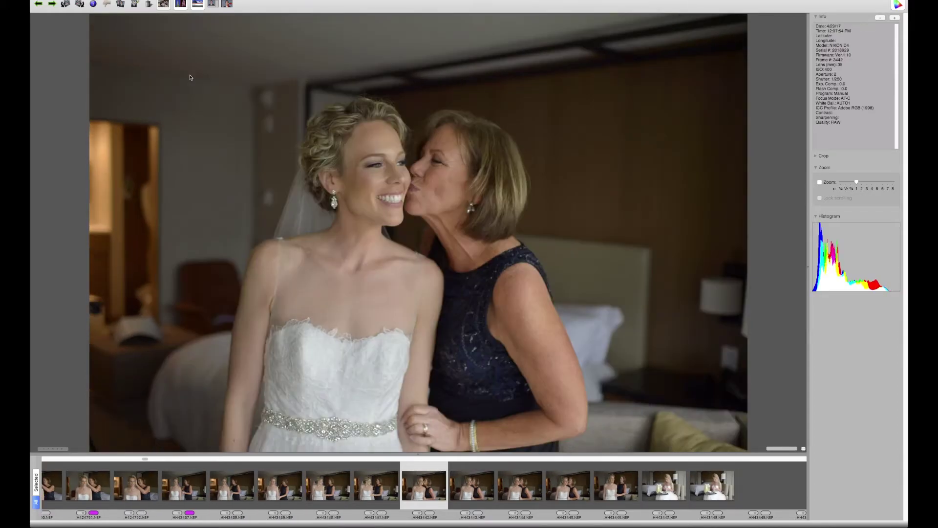
pyautogui.press('8')
pyautogui.press('Right')
pyautogui.press('Right')
pyautogui.press('Right')
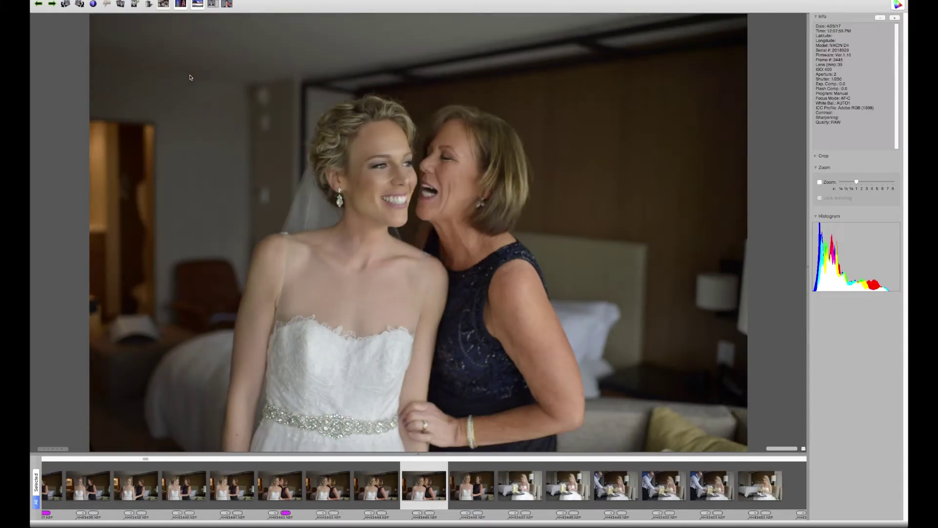
pyautogui.press('Left')
pyautogui.press('Left')
pyautogui.press('Left')
pyautogui.press('8')
pyautogui.press('Right')
pyautogui.press('Right')
pyautogui.press('8')
pyautogui.press('Right')
pyautogui.press('Right')
pyautogui.press('Right')
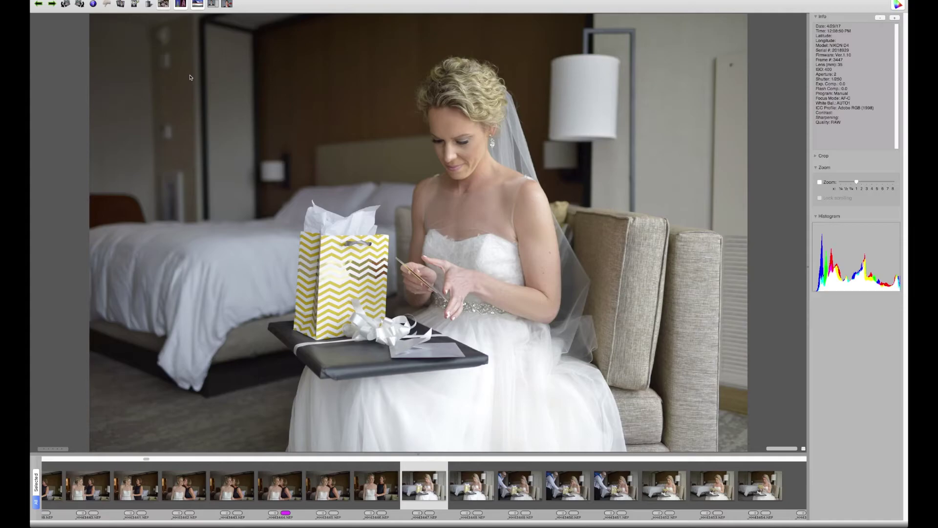
# Step: Tag _HH43448, _HH43453 and _HH43454 magenta as keepers
pyautogui.press('Right')
pyautogui.press('8')
pyautogui.press('Right')
pyautogui.press('Right')
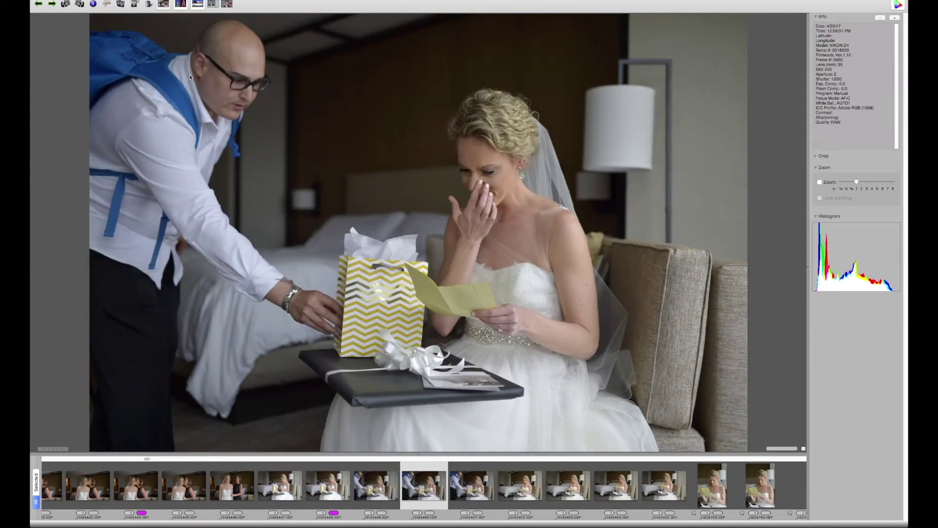
pyautogui.press('Right')
pyautogui.press('Right')
pyautogui.press('Right')
pyautogui.press('8')
pyautogui.press('Right')
pyautogui.press('8')
# Step: Tag _H424753, _H424755, _H424758 and the letter-reading shot _H424760 magenta
pyautogui.press('Right')
pyautogui.press('Right')
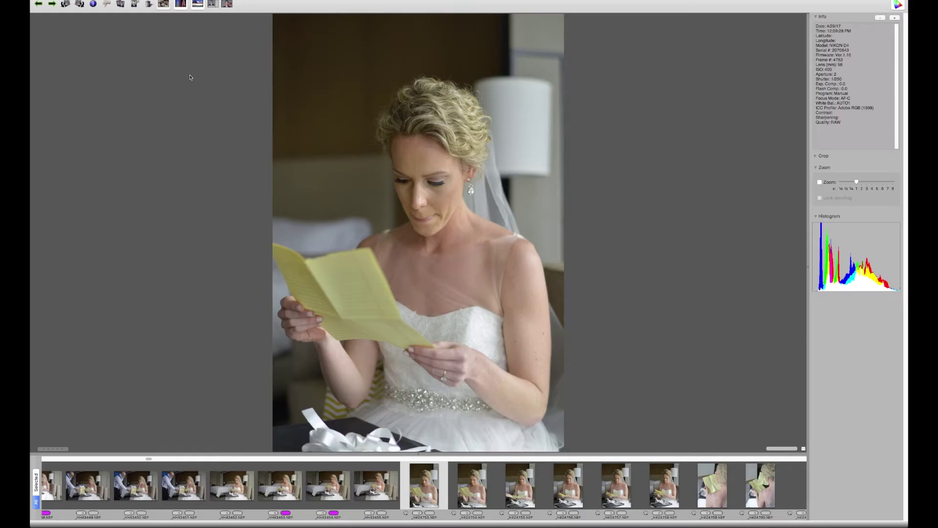
pyautogui.press('8')
pyautogui.press('Right')
pyautogui.press('Right')
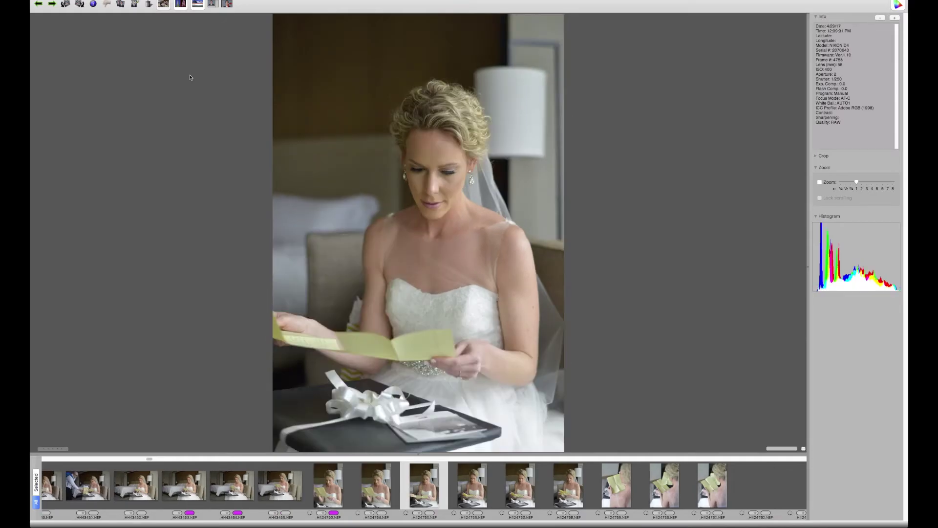
pyautogui.press('8')
pyautogui.press('Right')
pyautogui.press('Right')
pyautogui.press('Right')
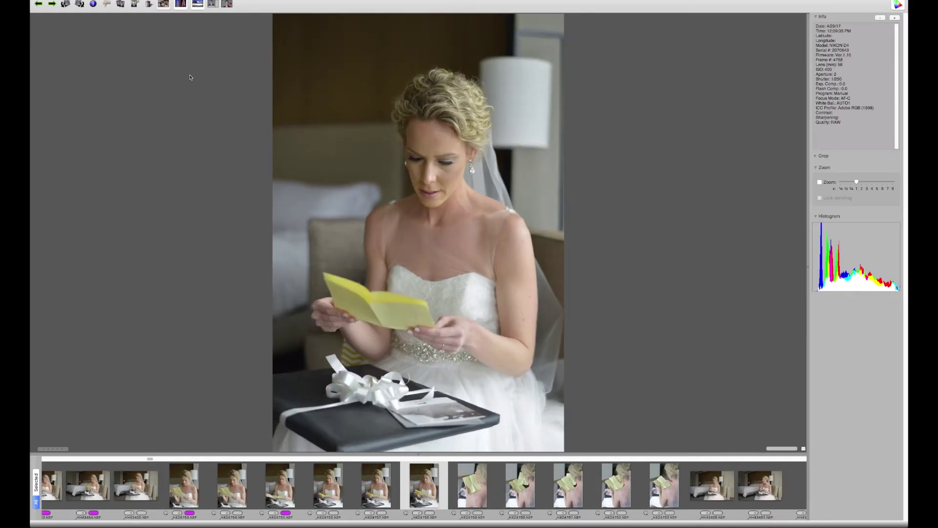
pyautogui.press('8')
pyautogui.press('Right')
pyautogui.press('Right')
pyautogui.press('Left')
pyautogui.press('Right')
pyautogui.press('8')
# Step: Tag _HH43460 and _HH43461 magenta, clearing the tag from reject _HH43462
pyautogui.press('Right')
pyautogui.press('Right')
pyautogui.press('Right')
pyautogui.press('Right')
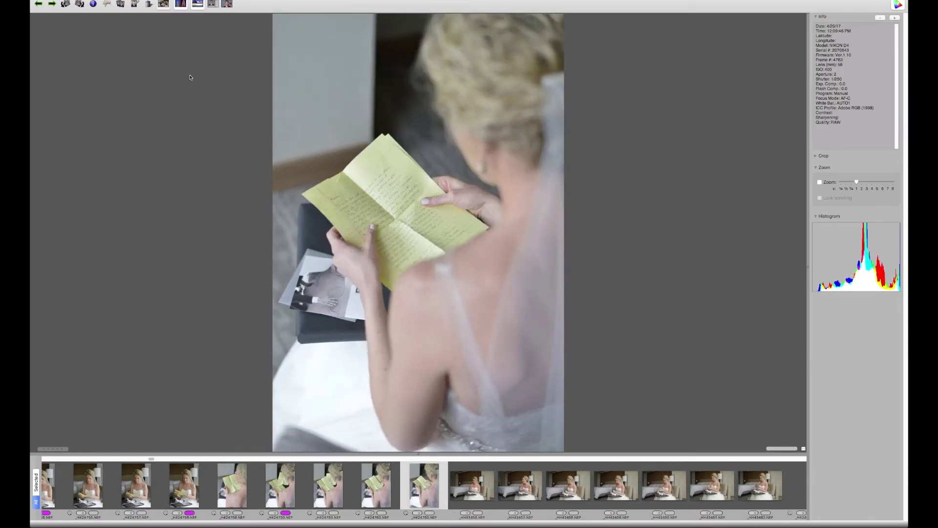
pyautogui.press('Right')
pyautogui.press('Right')
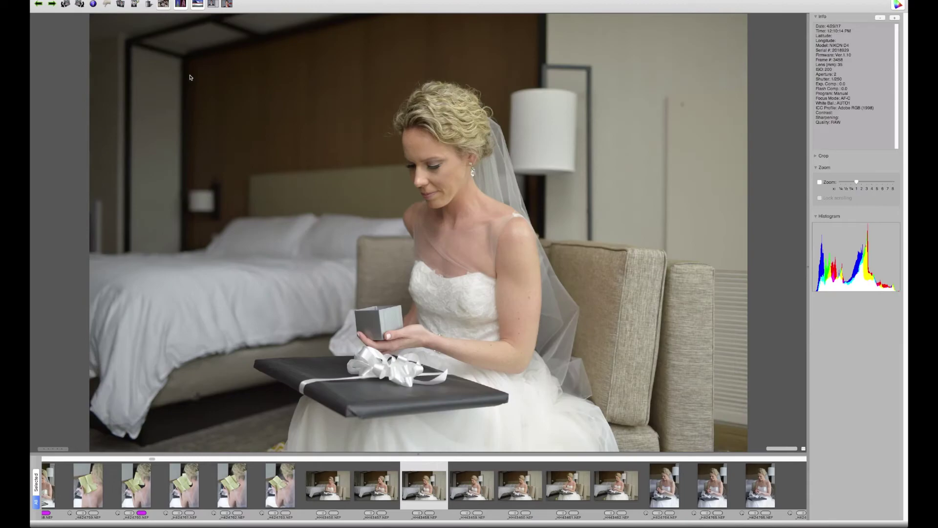
pyautogui.press('Right')
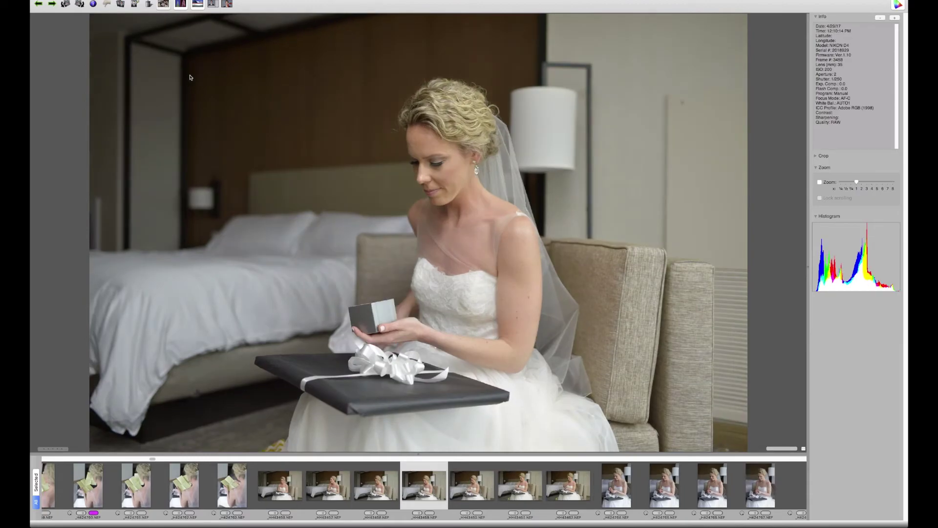
pyautogui.press('Right')
pyautogui.press('8')
pyautogui.press('Right')
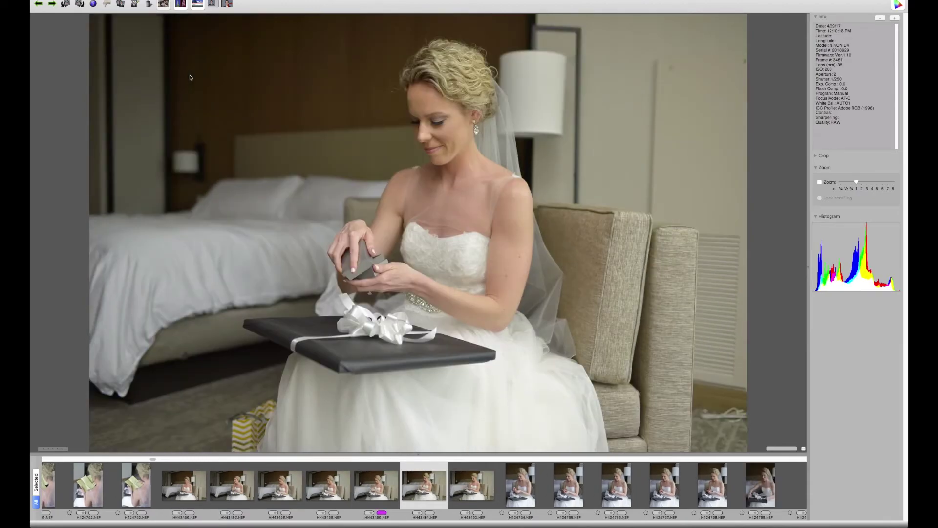
pyautogui.press('Right')
pyautogui.press('8')
pyautogui.press('Left')
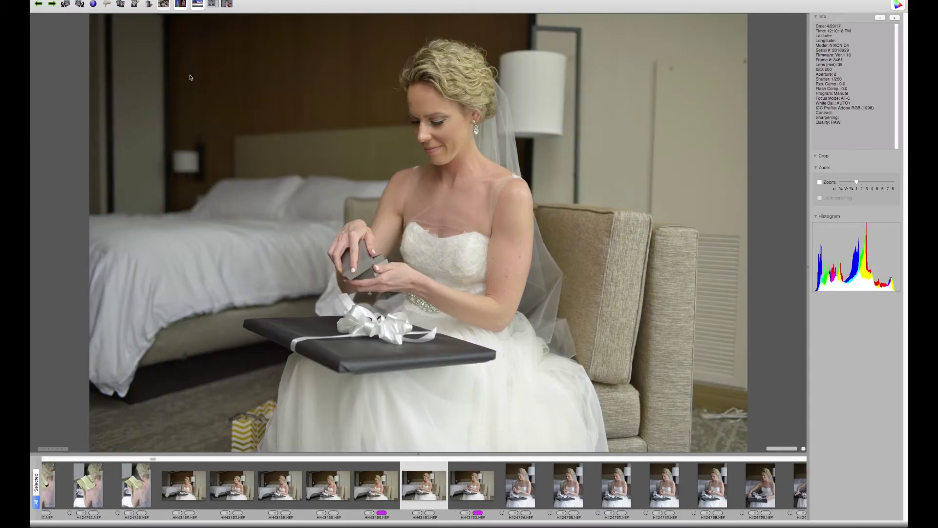
pyautogui.press('Left')
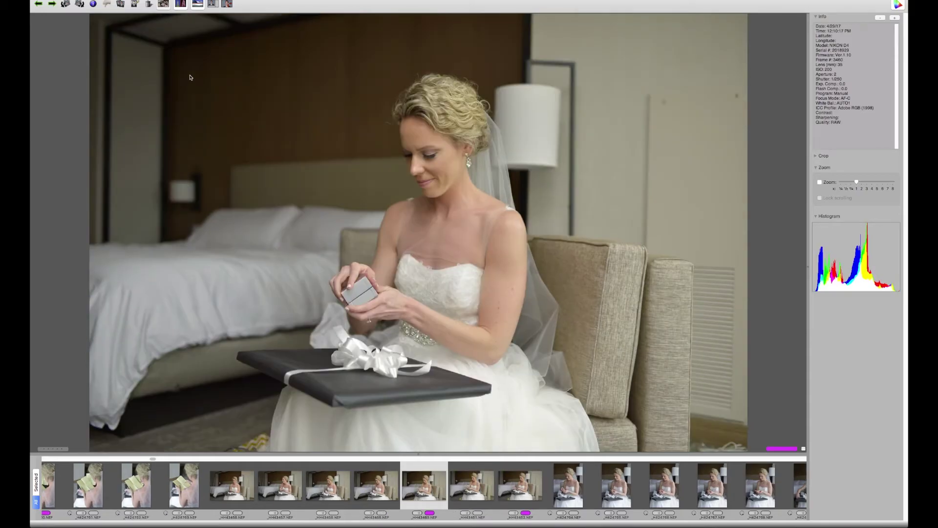
pyautogui.press('Right')
pyautogui.press('8')
pyautogui.press('Right')
pyautogui.press('0')
# Step: Compare with _H424764, then tag _H424765 and _H424766 magenta as keepers
pyautogui.press('Right')
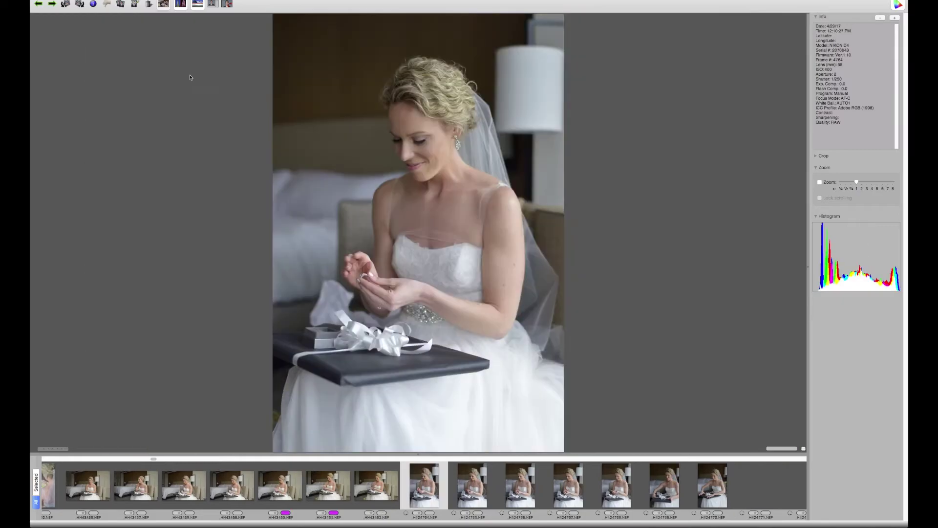
pyautogui.press('Right')
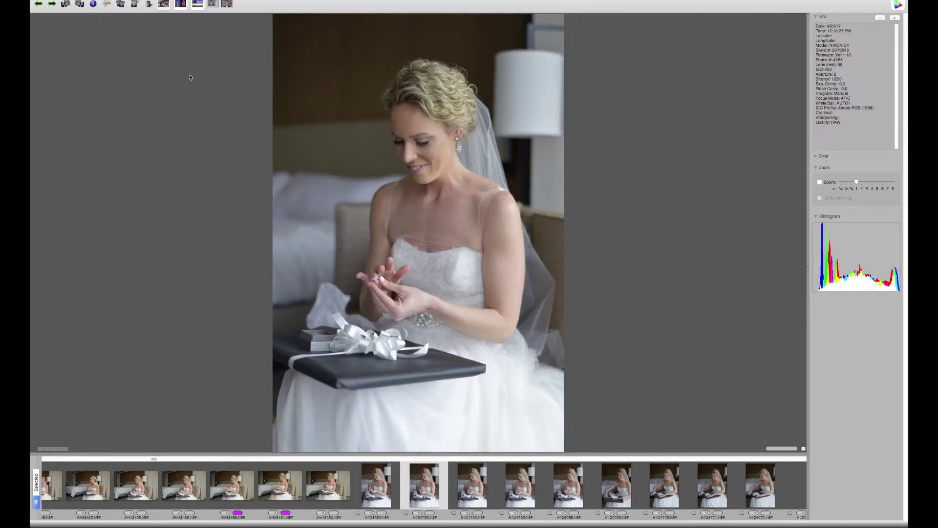
pyautogui.press('8')
pyautogui.press('Left')
pyautogui.press('Right')
pyautogui.press('Right')
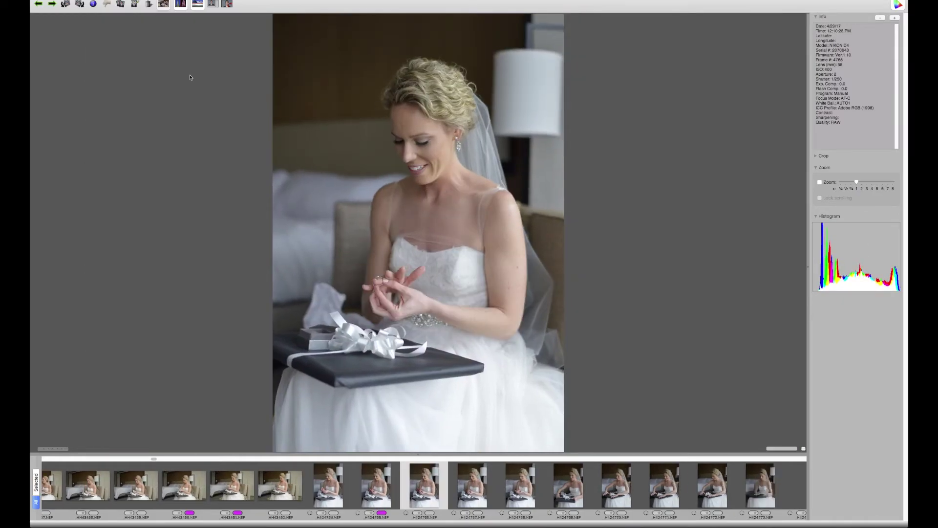
pyautogui.press('8')
pyautogui.press('Right')
pyautogui.press('Right')
pyautogui.press('Right')
pyautogui.press('Right')
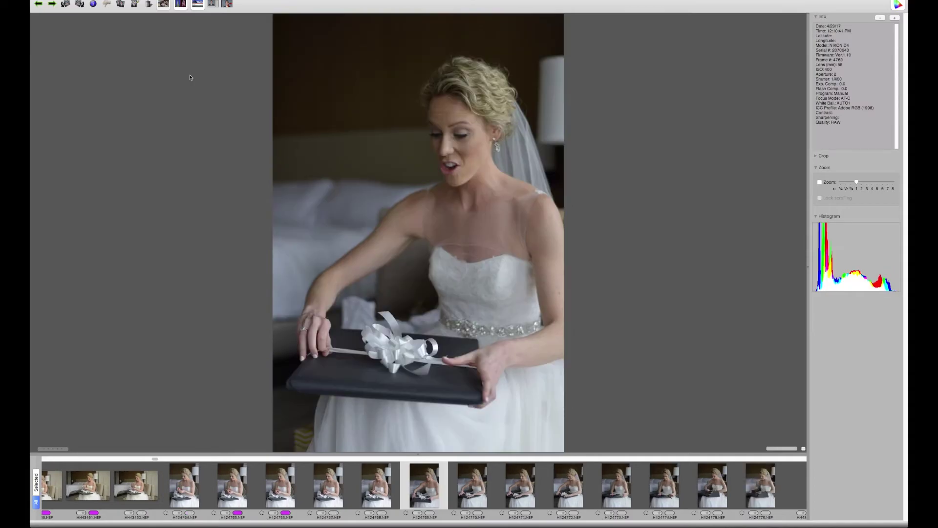
# Step: Tag _H424770 and _H424771 magenta, then advance to the wide-room unwrapping shot _HH43463
pyautogui.press('8')
pyautogui.press('Right')
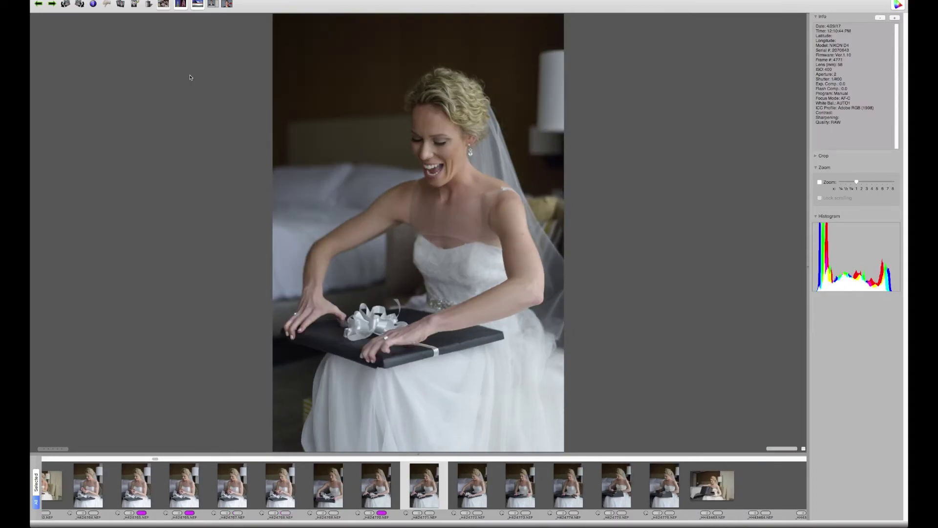
pyautogui.press('8')
pyautogui.press('Left')
pyautogui.press('Right')
pyautogui.press('Left')
pyautogui.press('8')
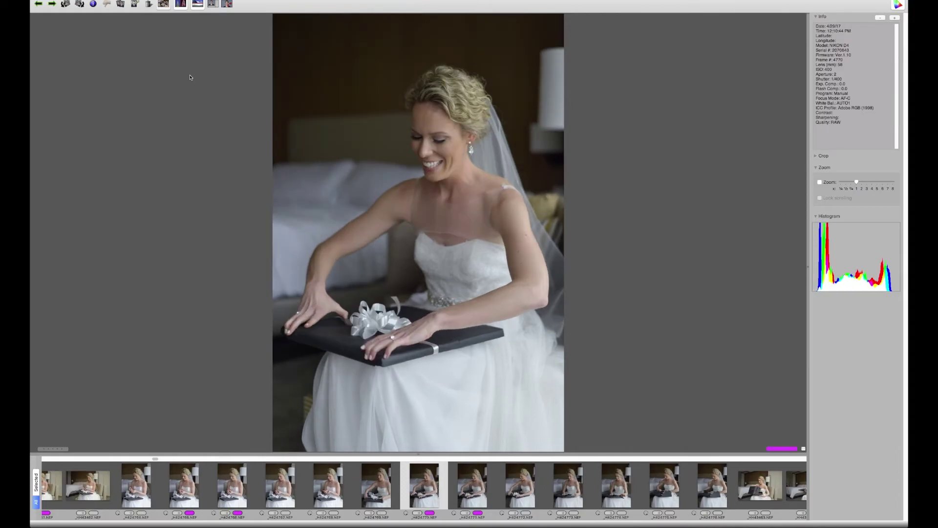
pyautogui.press('Right')
pyautogui.press('Right')
pyautogui.press('Right')
pyautogui.press('Right')
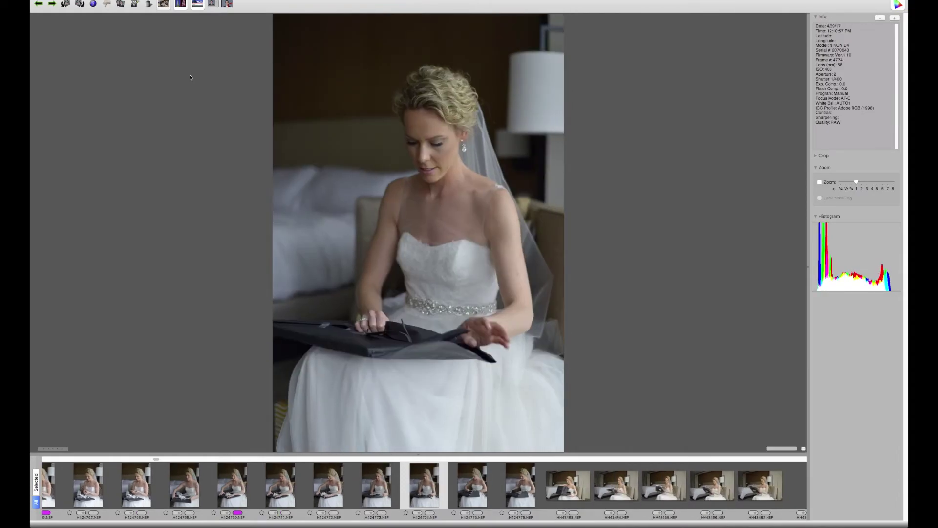
pyautogui.press('Right')
pyautogui.press('Right')
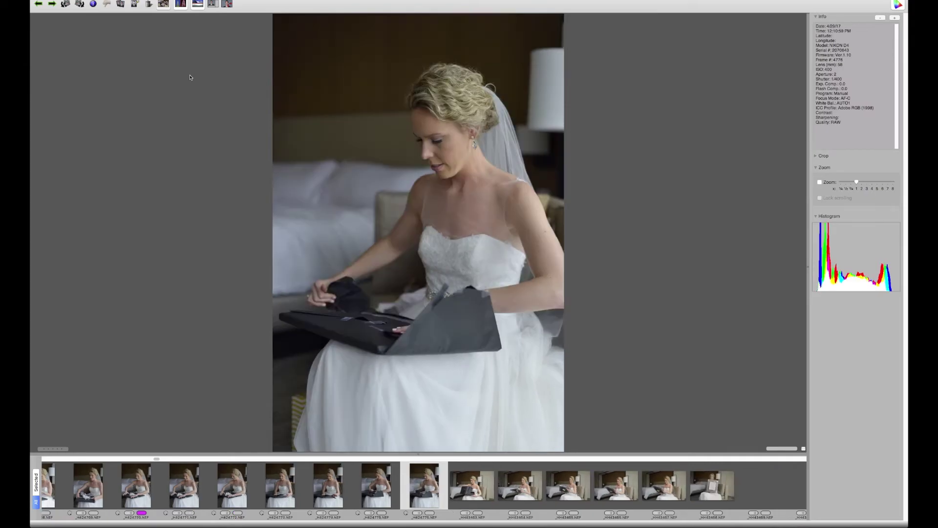
pyautogui.press('Right')
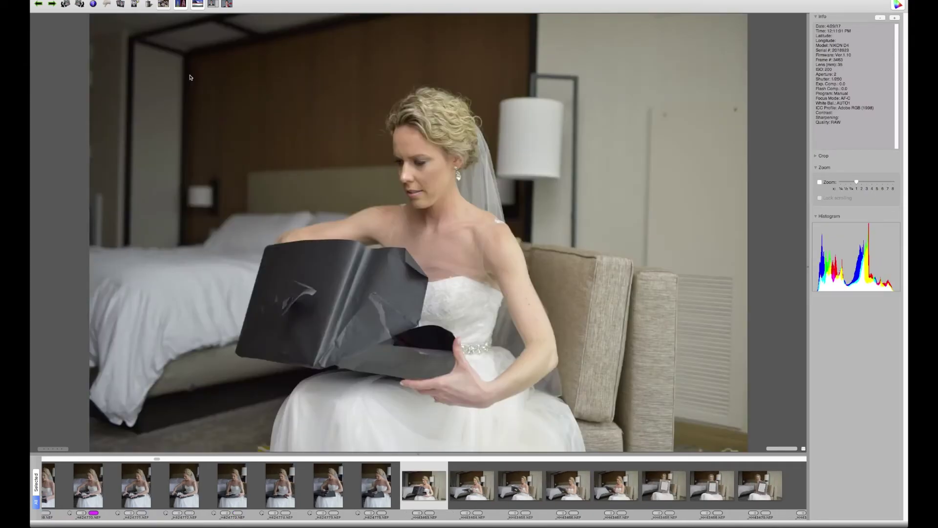
# Step: Tag _HH43463 and _HH43466 magenta, removing the tag from _HH43465
pyautogui.press('8')
pyautogui.press('Right')
pyautogui.press('Right')
pyautogui.press('8')
pyautogui.press('Right')
pyautogui.press('Right')
pyautogui.press('Left')
pyautogui.press('8')
pyautogui.press('Left')
pyautogui.press('0')
# Step: Tag the framed-gift shots _HH43474 and _HH43476 magenta, then advance to _HH43479
pyautogui.press('Right')
pyautogui.press('Right')
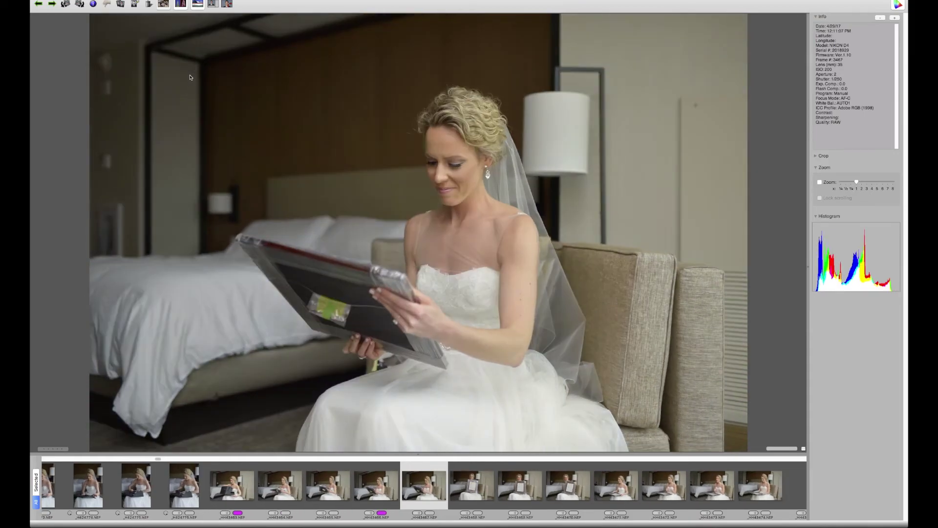
pyautogui.press('Right')
pyautogui.press('Right')
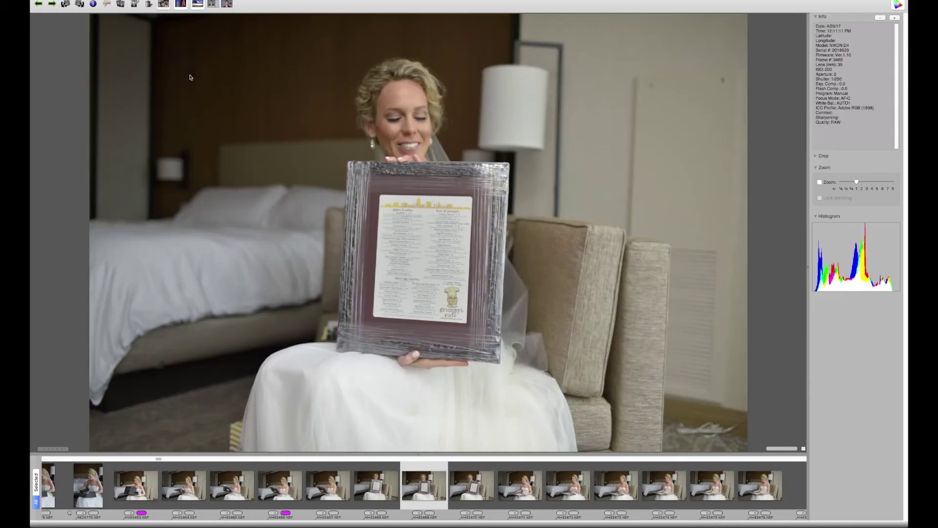
pyautogui.press('Right')
pyautogui.press('Right')
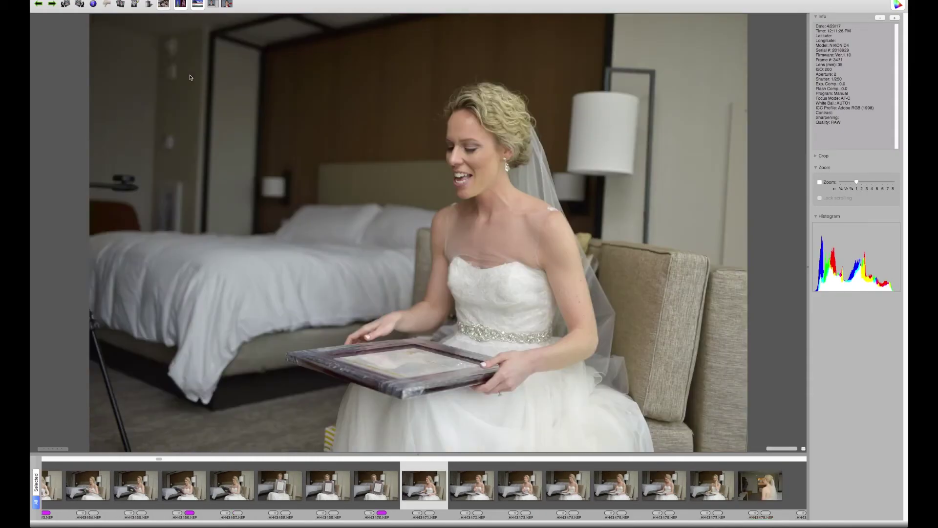
pyautogui.press('Right')
pyautogui.press('Right')
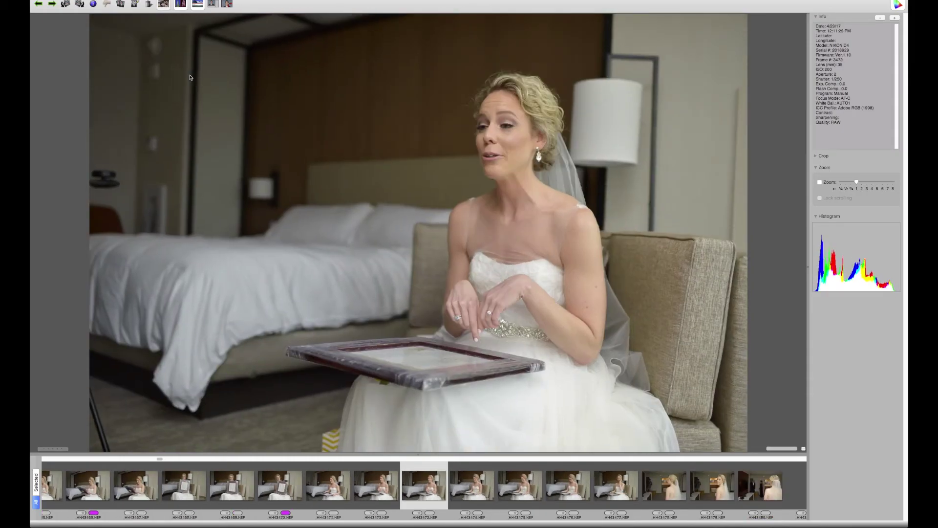
pyautogui.press('Right')
pyautogui.press('1')
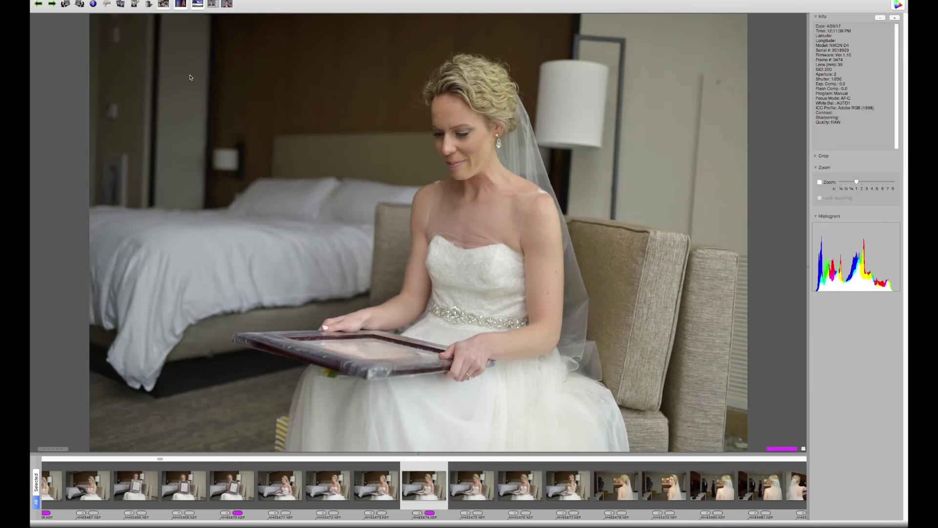
pyautogui.press('Right')
pyautogui.press('Right')
pyautogui.press('1')
pyautogui.press('Left')
pyautogui.press('Left')
pyautogui.press('Right')
pyautogui.press('Right')
pyautogui.press('Right')
pyautogui.press('Right')
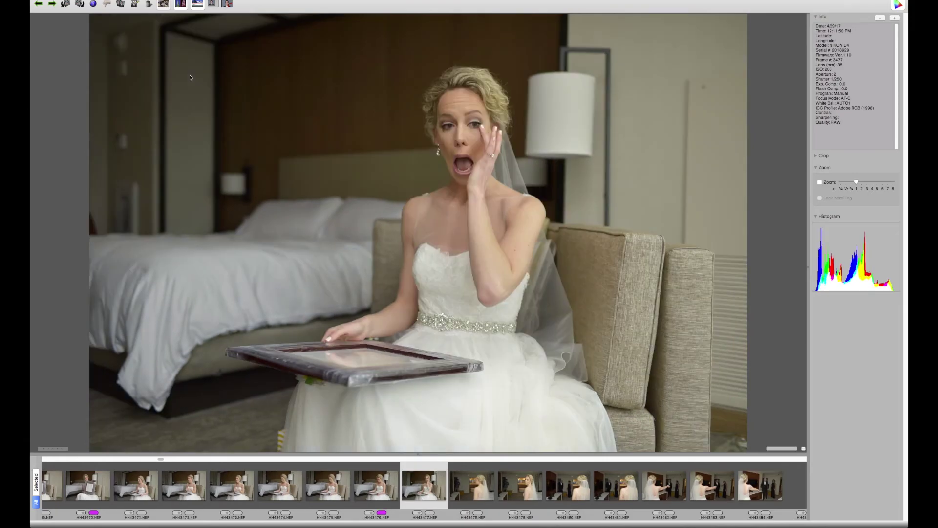
pyautogui.press('Right')
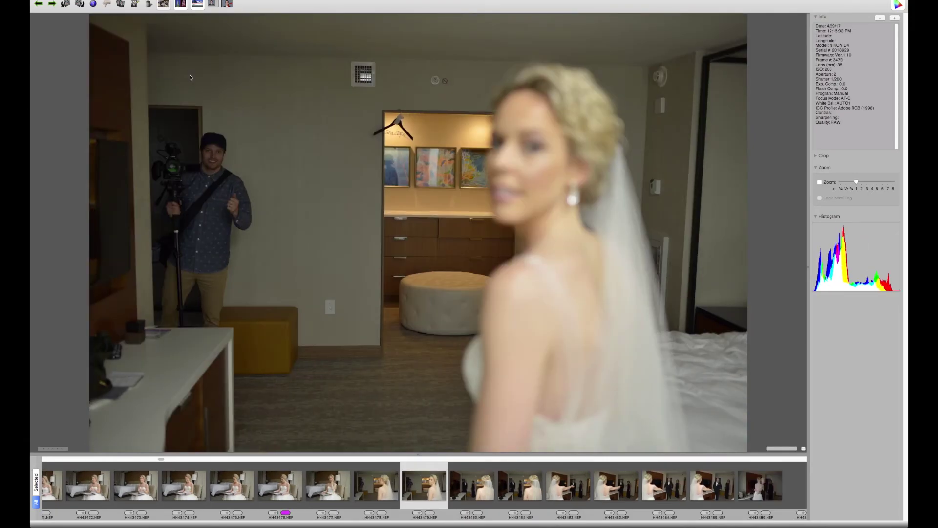
pyautogui.press('Right')
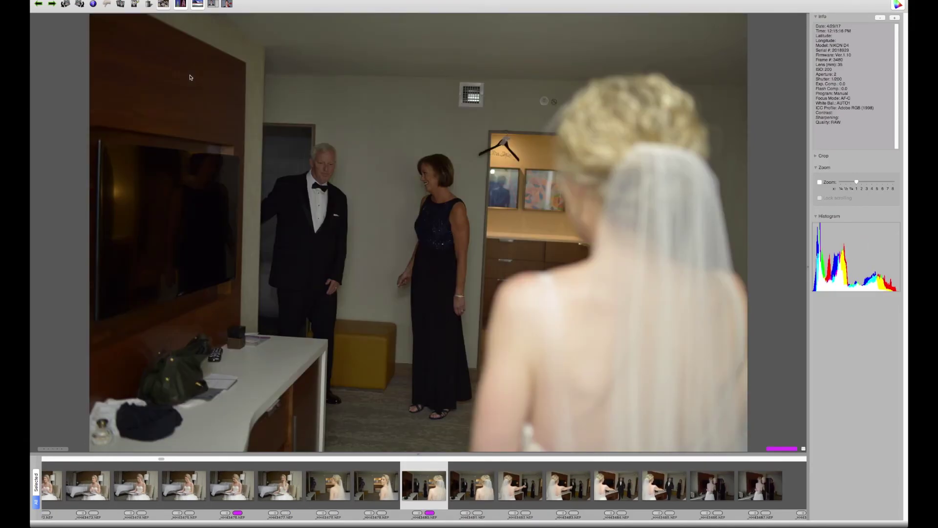
# Step: Tag two of the father's first-look reaction frames magenta as keepers
pyautogui.press('Right')
pyautogui.press('Right')
pyautogui.press('Right')
pyautogui.press('Right')
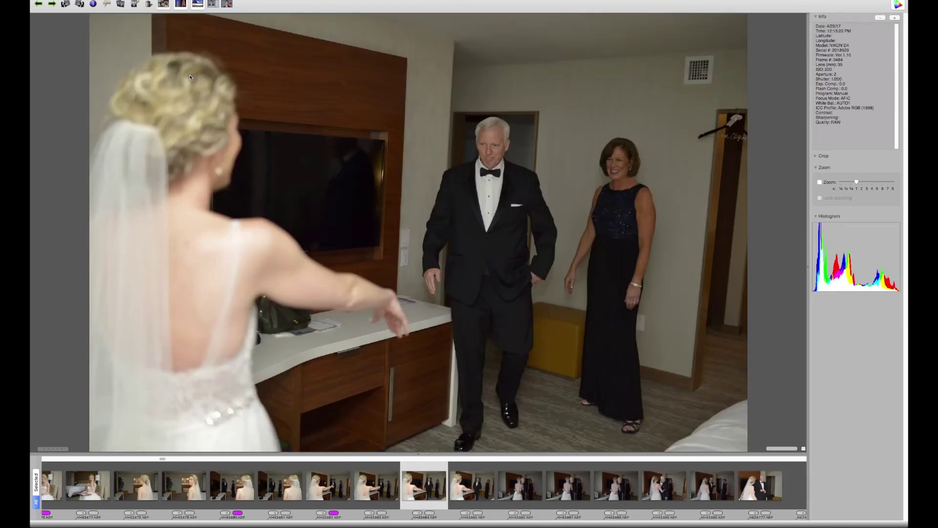
pyautogui.press('Right')
pyautogui.press('Right')
pyautogui.press('Right')
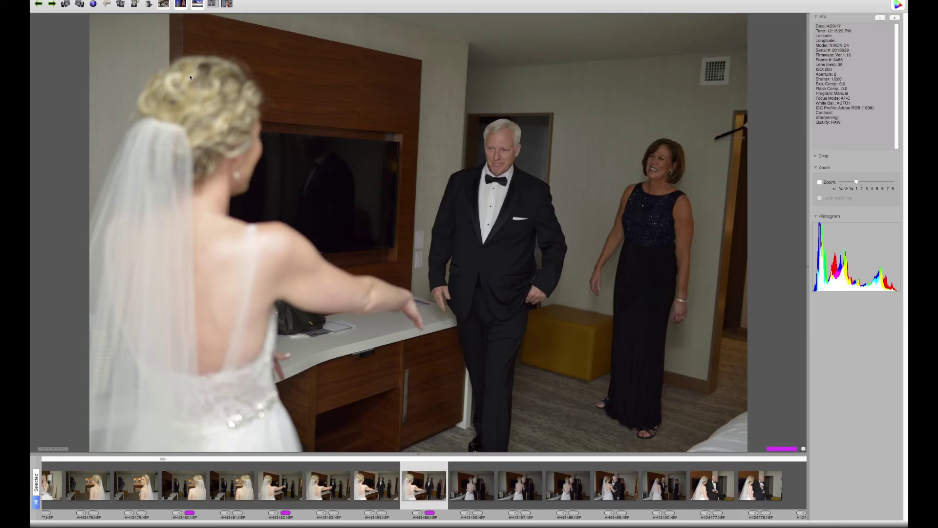
pyautogui.press('Right')
pyautogui.press('Right')
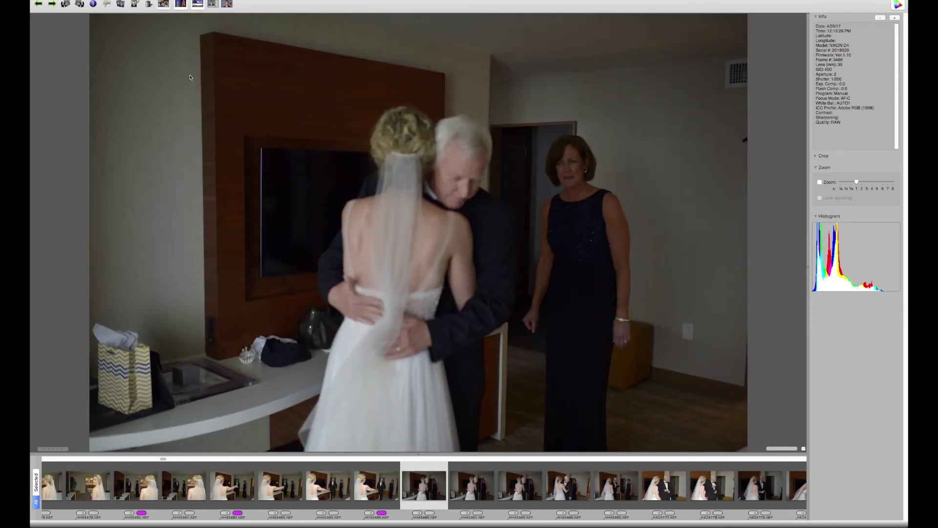
pyautogui.press('Right')
pyautogui.press('Right')
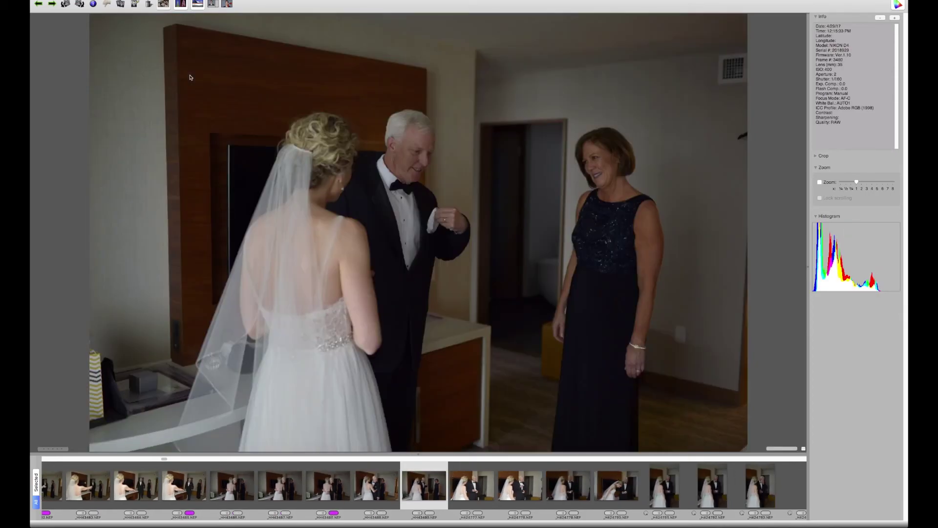
pyautogui.press('1')
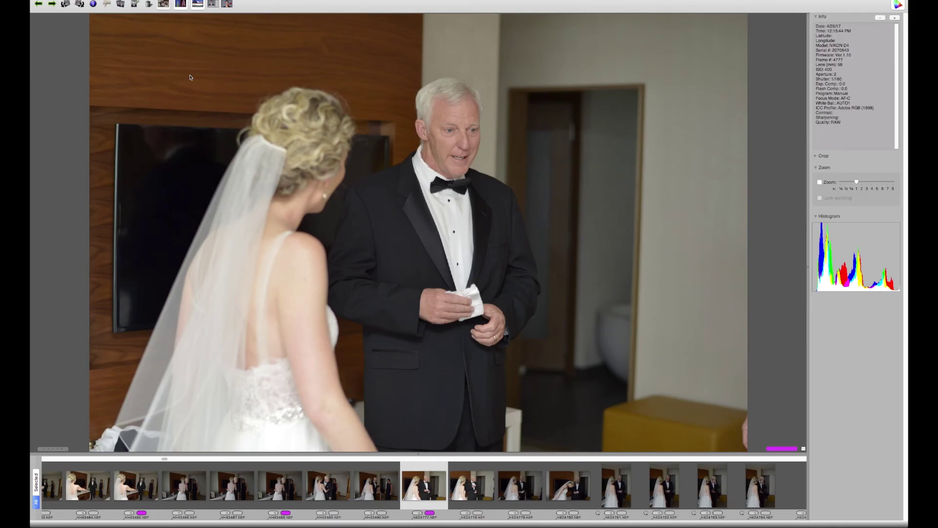
pyautogui.press('Right')
pyautogui.press('Right')
pyautogui.press('Left')
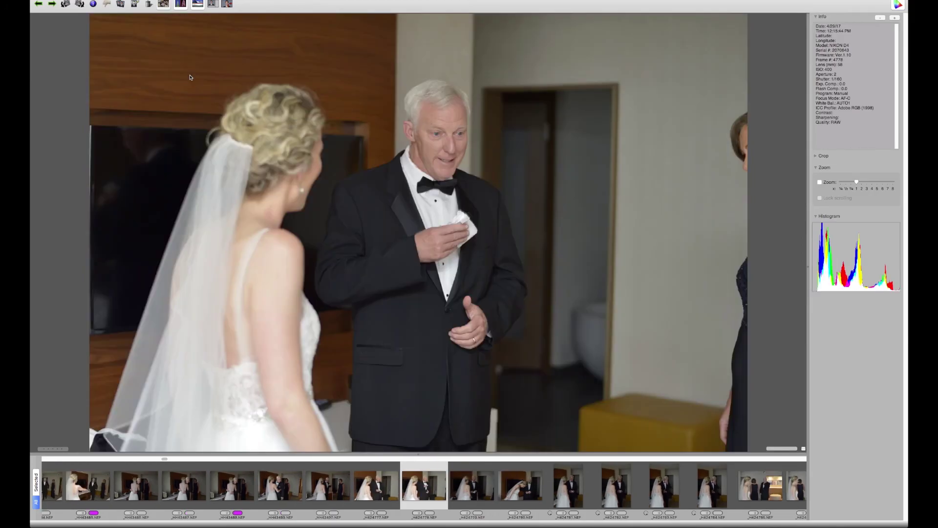
pyautogui.press('1')
# Step: Tag another first-look frame magenta and remove the tag from the mis-tagged frame before it
pyautogui.press('Right')
pyautogui.press('Right')
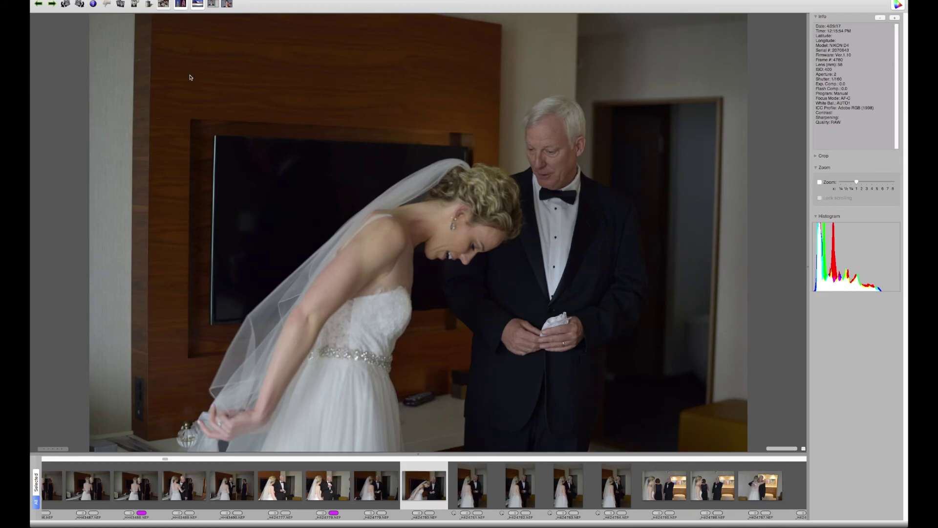
pyautogui.press('Right')
pyautogui.press('Right')
pyautogui.press('1')
pyautogui.press('Right')
pyautogui.press('Right')
pyautogui.press('Left')
pyautogui.press('1')
pyautogui.press('Left')
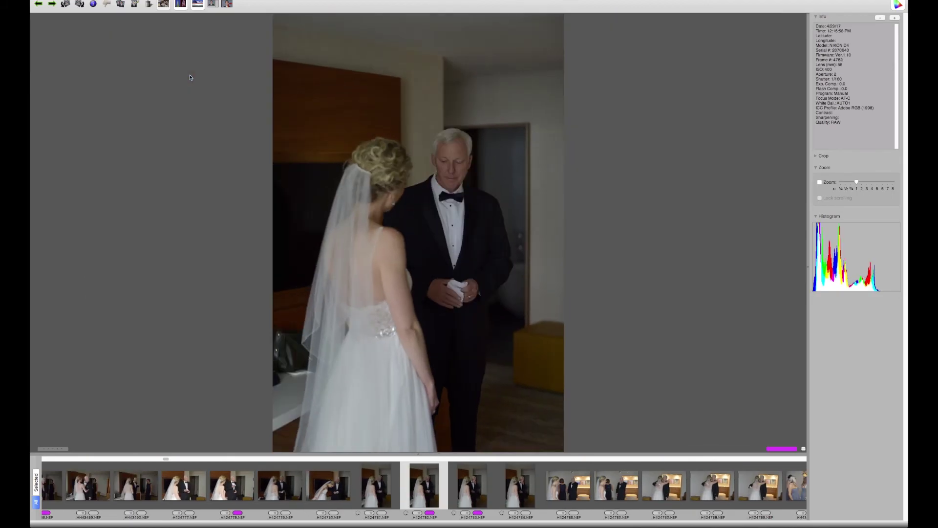
pyautogui.press('0')
# Step: Tag the tearful father shot and a hug frame magenta as keepers
pyautogui.press('Right')
pyautogui.press('Right')
pyautogui.press('Right')
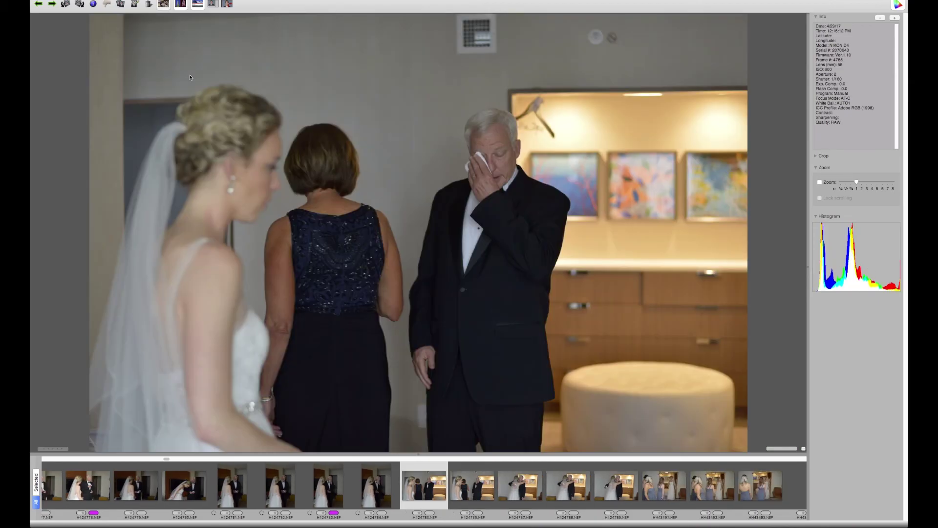
pyautogui.press('1')
pyautogui.press('Right')
pyautogui.press('Right')
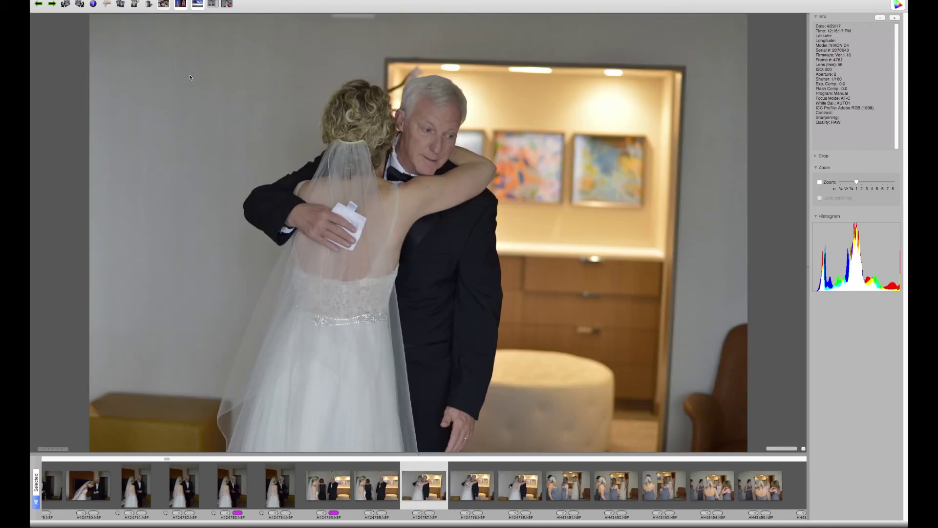
pyautogui.press('Right')
pyautogui.press('1')
pyautogui.press('Left')
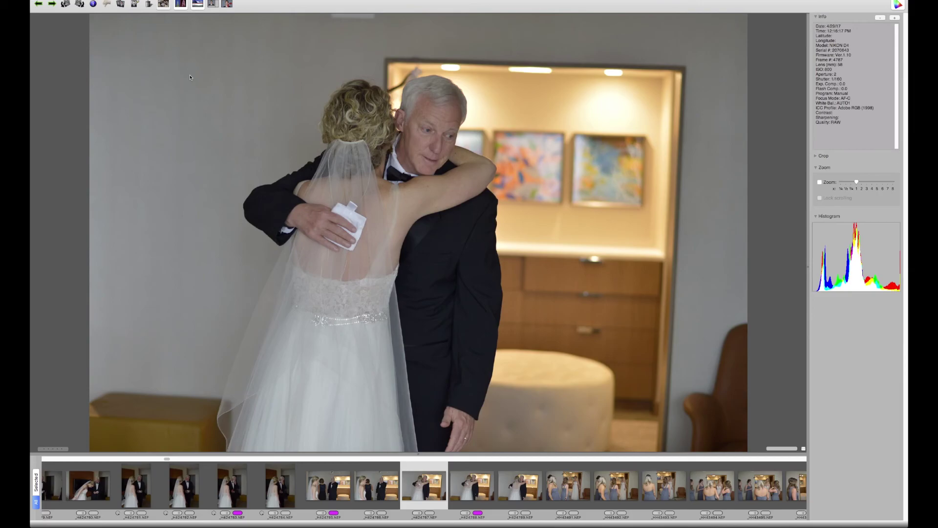
pyautogui.press('Right')
pyautogui.press('Right')
pyautogui.press('Right')
pyautogui.press('Right')
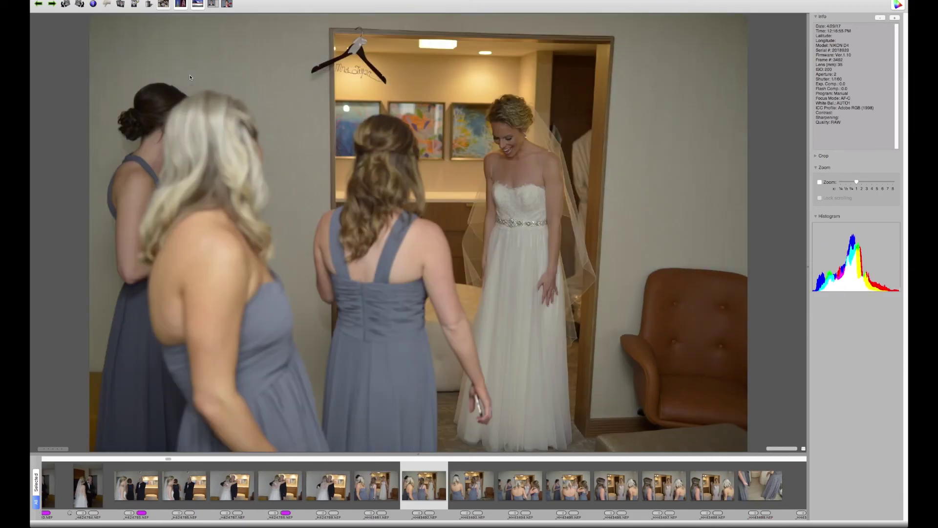
# Step: Skip through the bridesmaids' reveal frames and tag the bride turning in her dress magenta
pyautogui.press('Left')
pyautogui.press('Right')
pyautogui.press('Right')
pyautogui.press('Right')
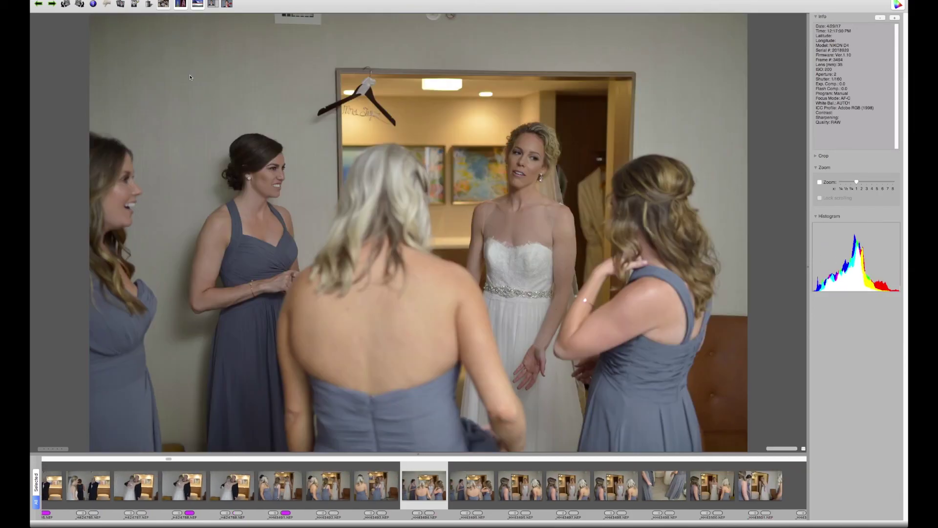
pyautogui.press('Right')
pyautogui.press('Right')
pyautogui.press('Right')
pyautogui.press('Right')
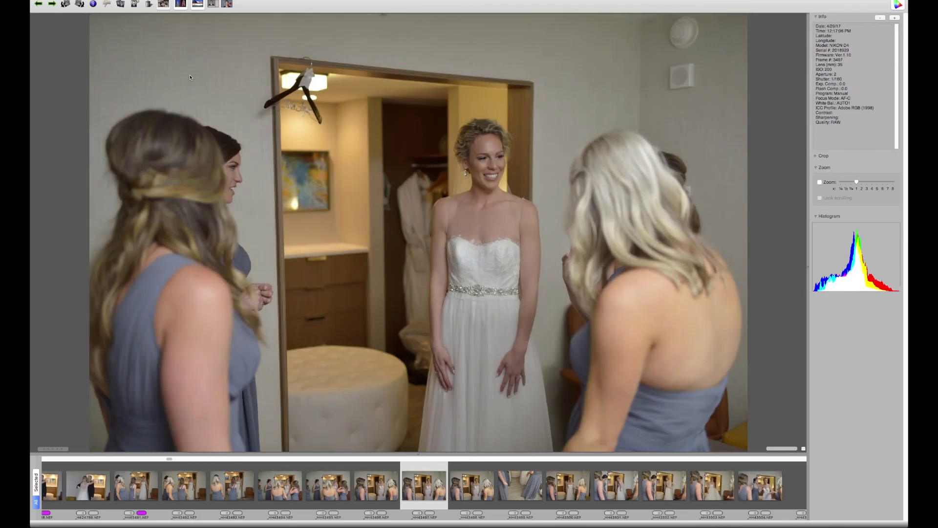
pyautogui.press('Right')
pyautogui.press('Right')
pyautogui.press('Right')
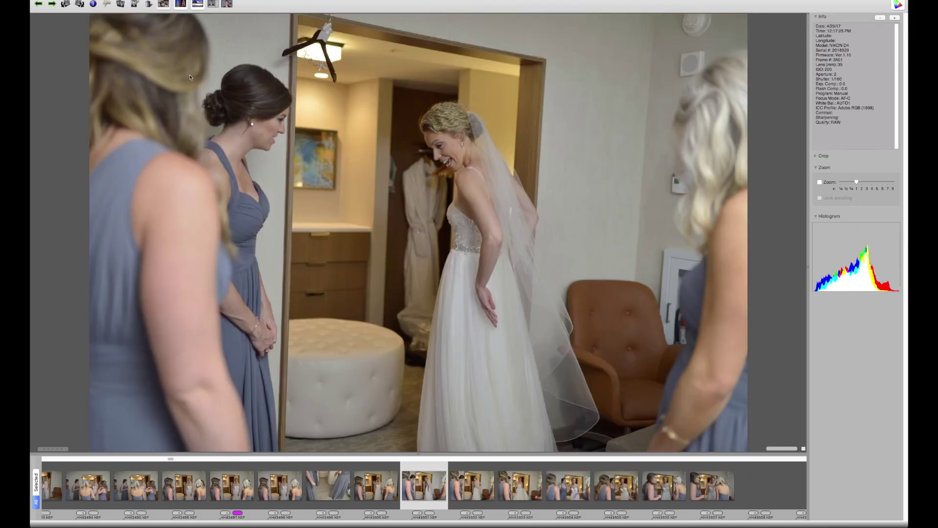
pyautogui.press('Right')
pyautogui.press('6')
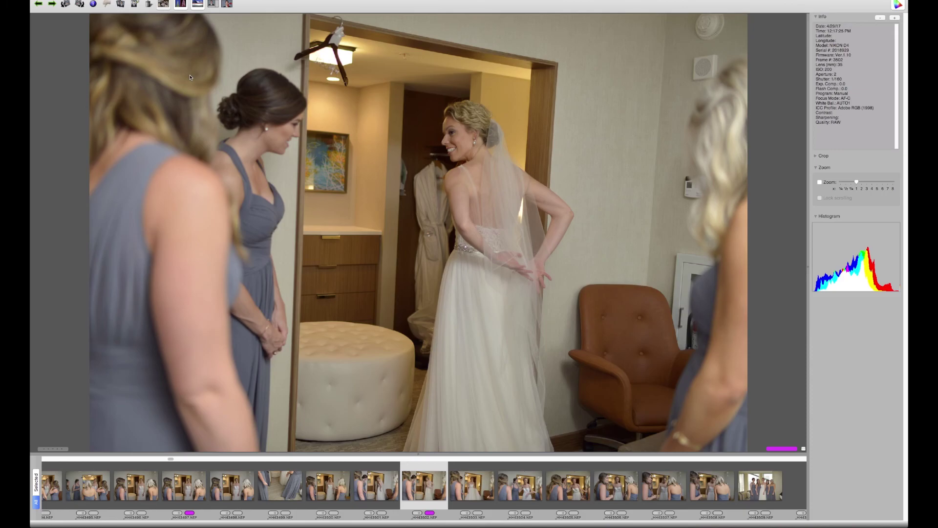
pyautogui.press('Right')
pyautogui.press('Right')
pyautogui.press('Left')
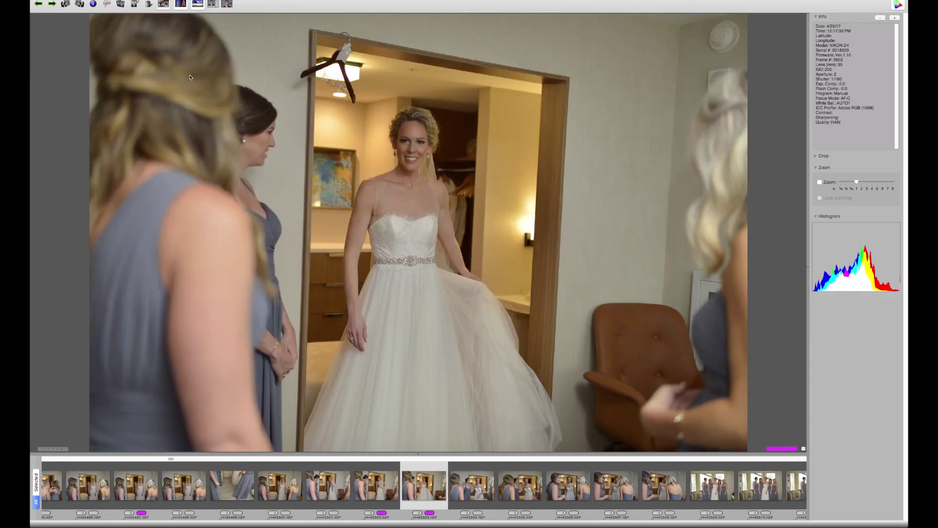
pyautogui.press('Right')
pyautogui.press('Right')
pyautogui.press('Right')
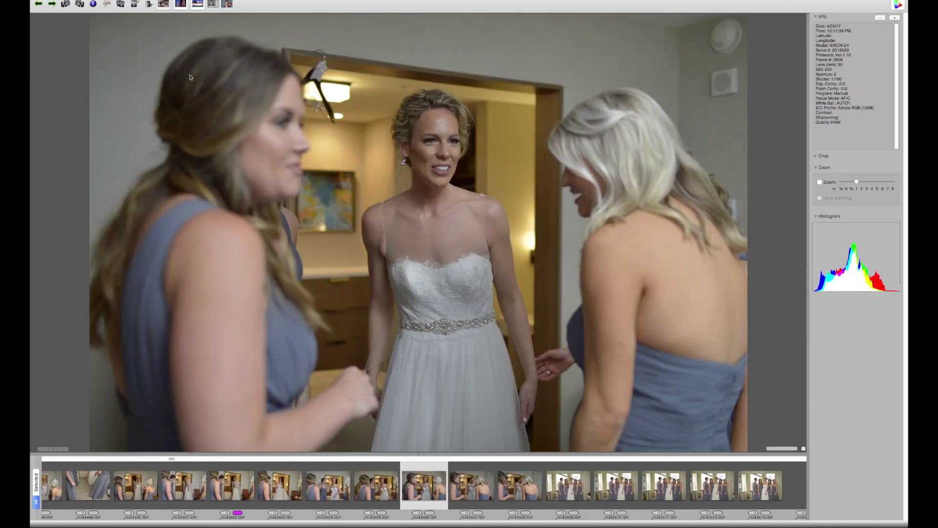
pyautogui.press('Left')
pyautogui.press('Right')
pyautogui.press('Right')
pyautogui.press('Right')
pyautogui.press('Right')
pyautogui.press('Right')
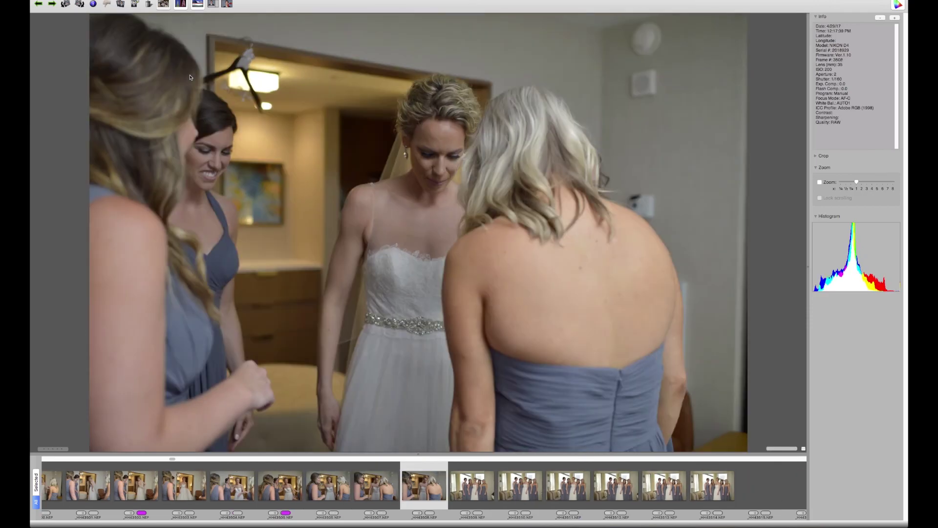
pyautogui.press('Left')
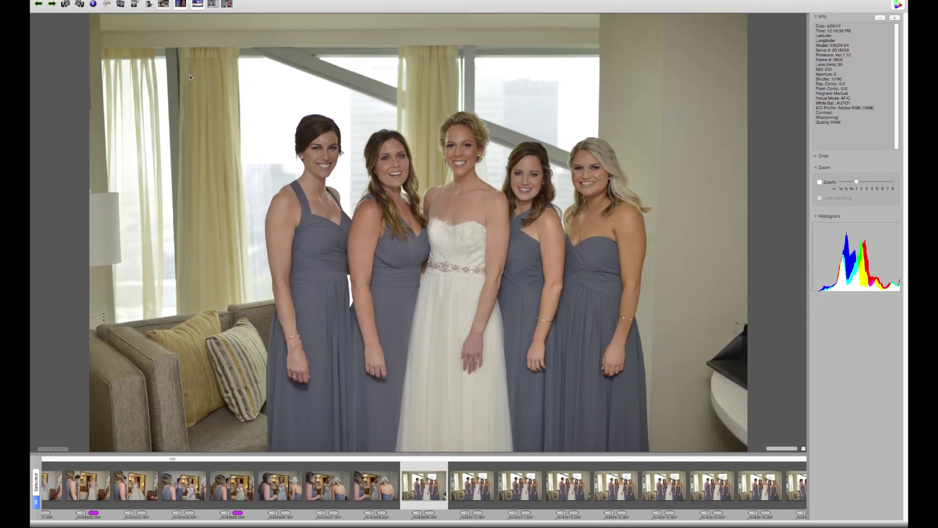
# Step: Advance through the window portraits of the bride with her four bridesmaids
pyautogui.press('Right')
pyautogui.press('Right')
pyautogui.press('Right')
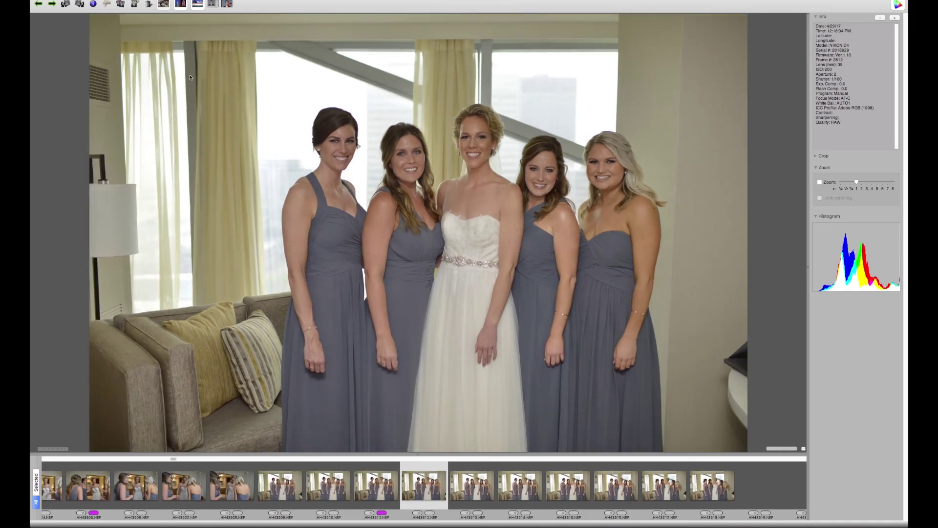
pyautogui.press('Right')
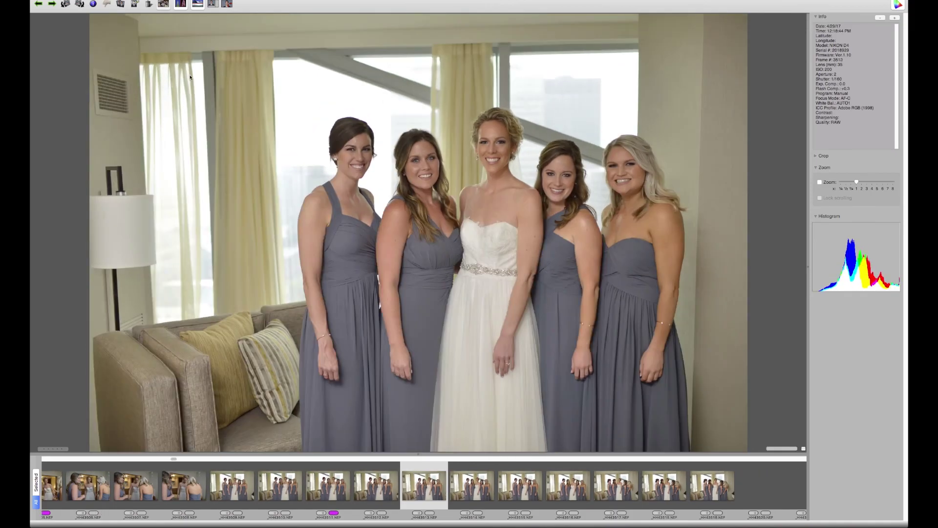